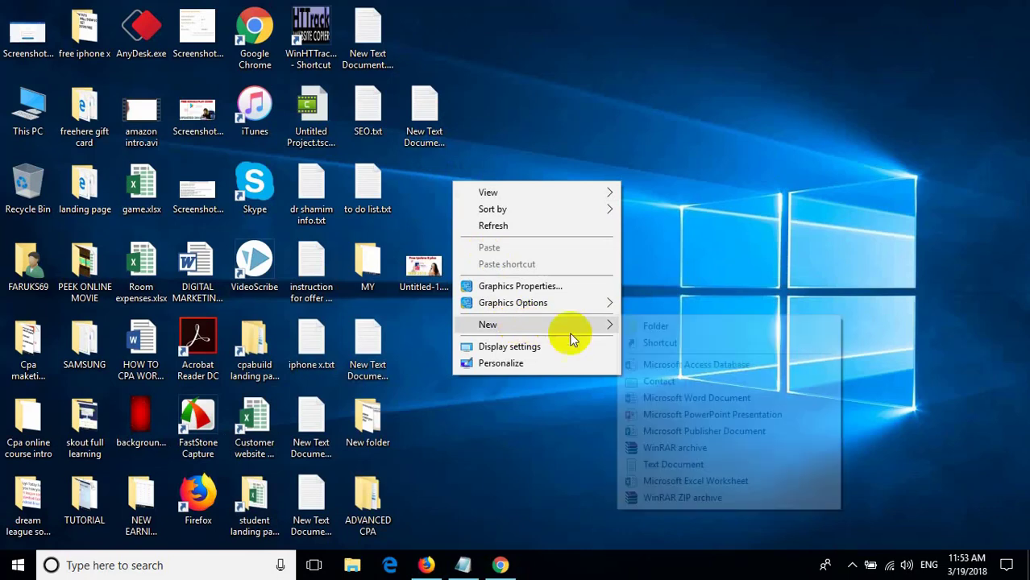
Create a new text document on the desktop and open it in a Notepad window stretched taller to nearly full screen height.
left_click(673, 464)
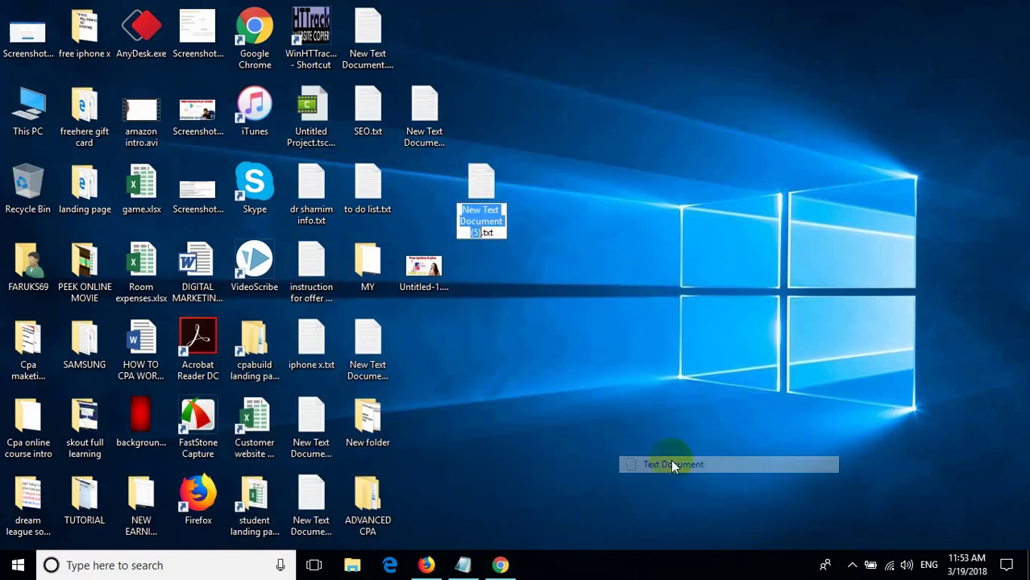
left_click(628, 336)
key("Return")
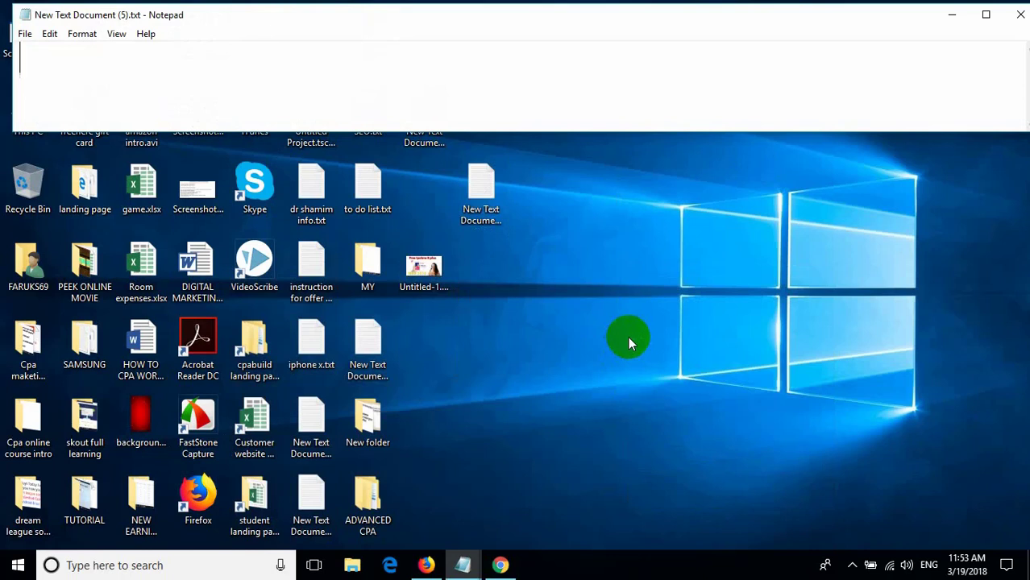
left_click_drag(742, 137, 736, 547)
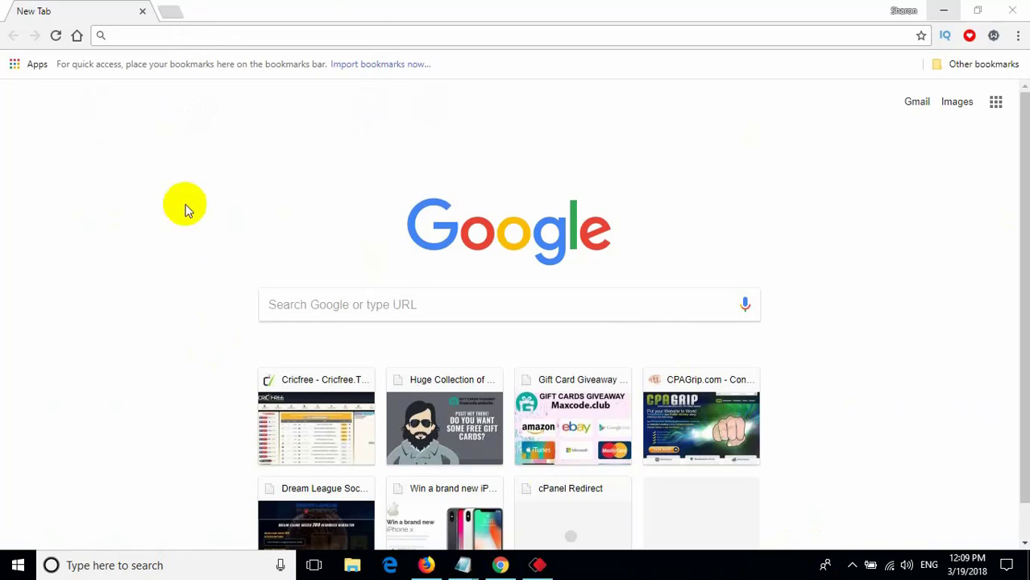
left_click(151, 35)
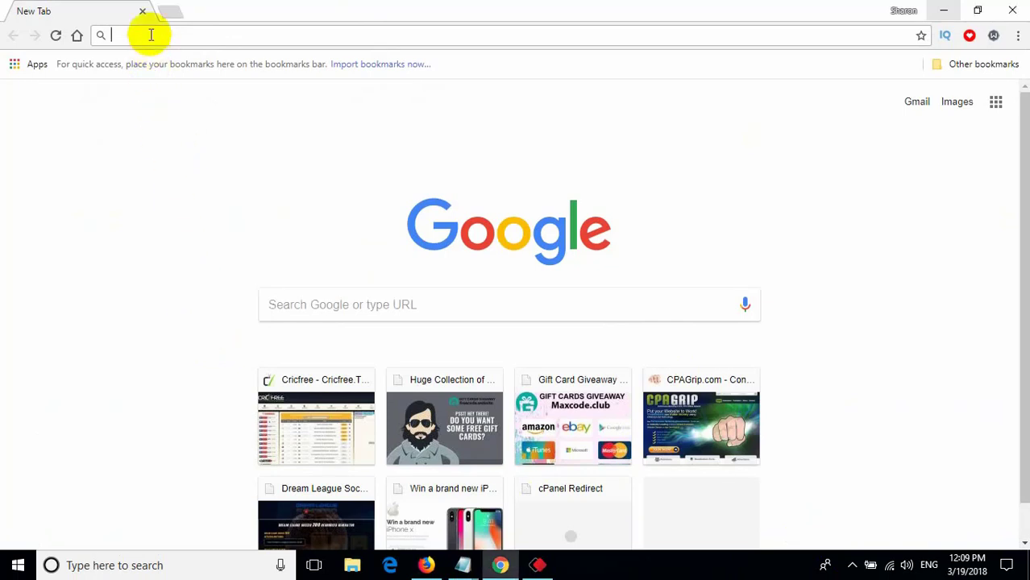
type("yotube")
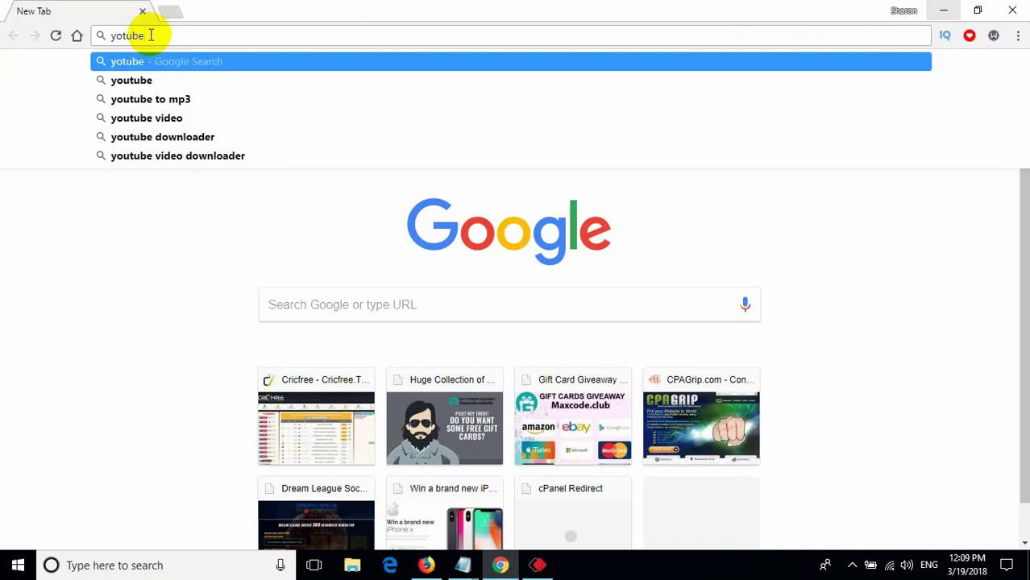
key("BackSpace")
key("Down")
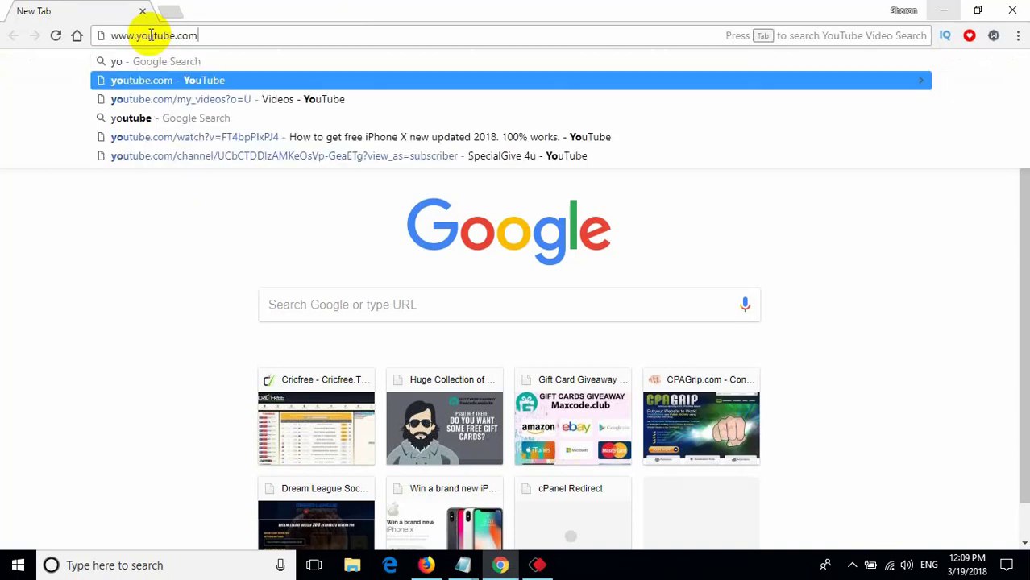
key("Return")
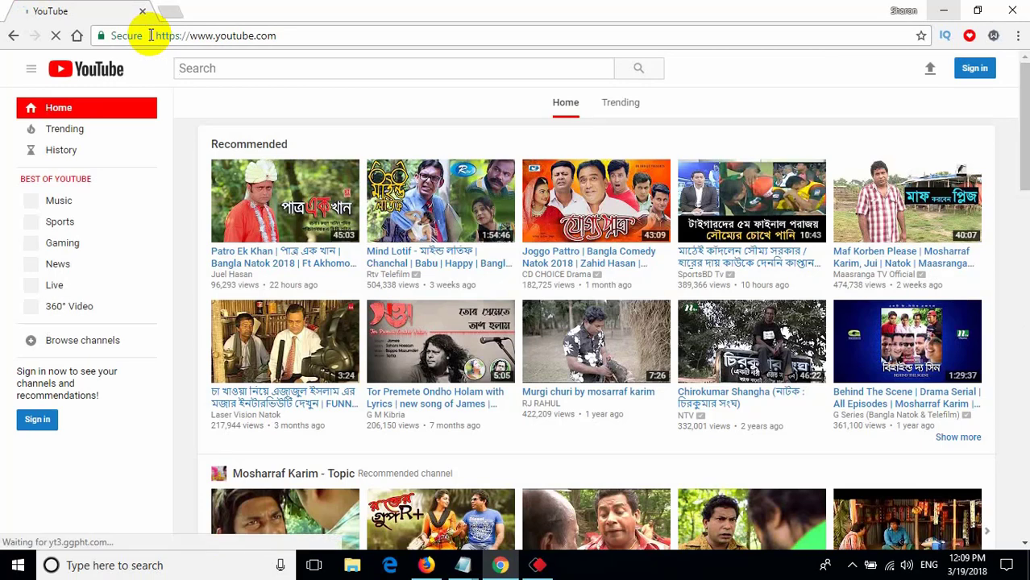
Search YouTube for "ps4 gift codes".
left_click(246, 71)
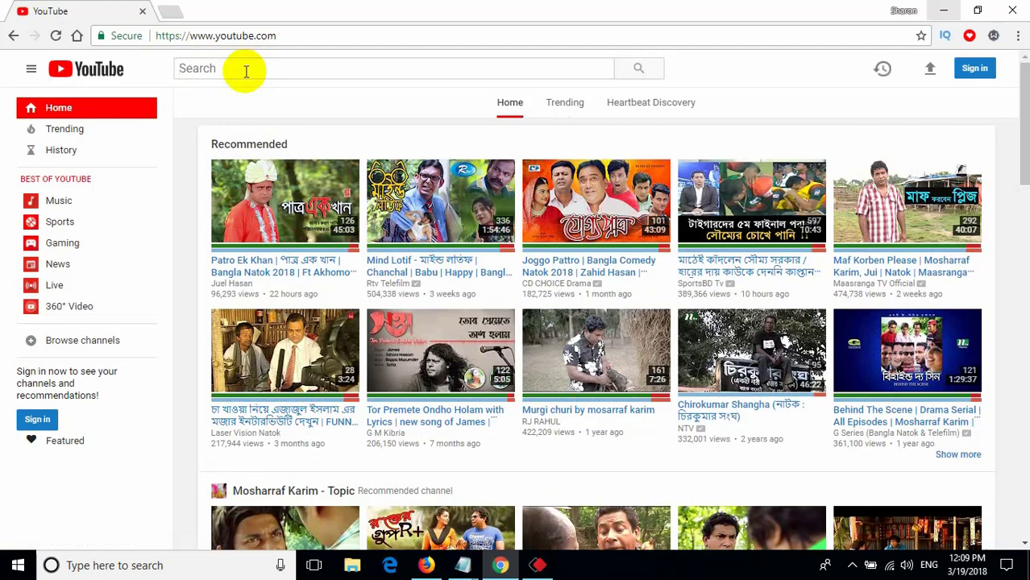
type("ps4 ")
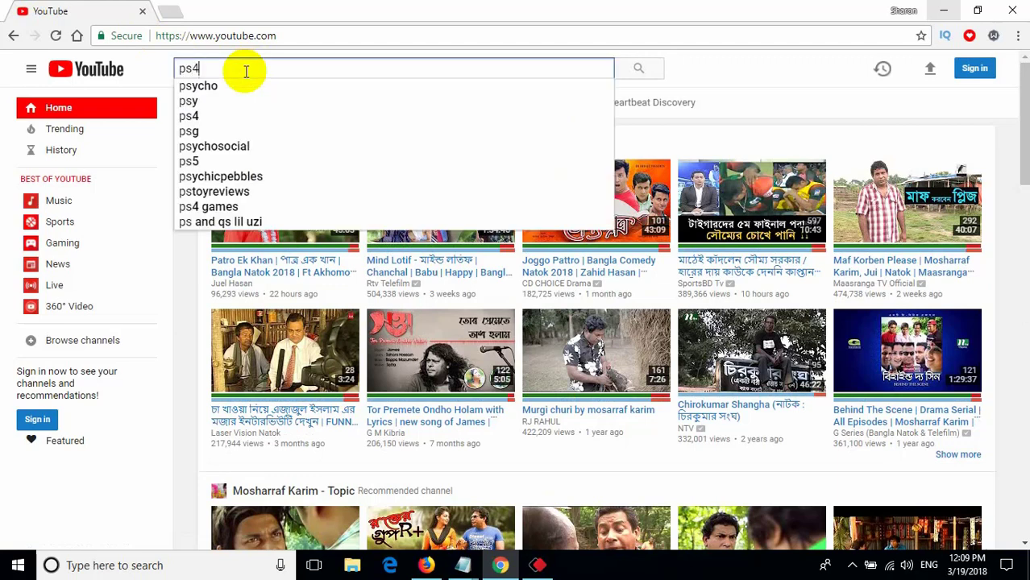
type("gift ")
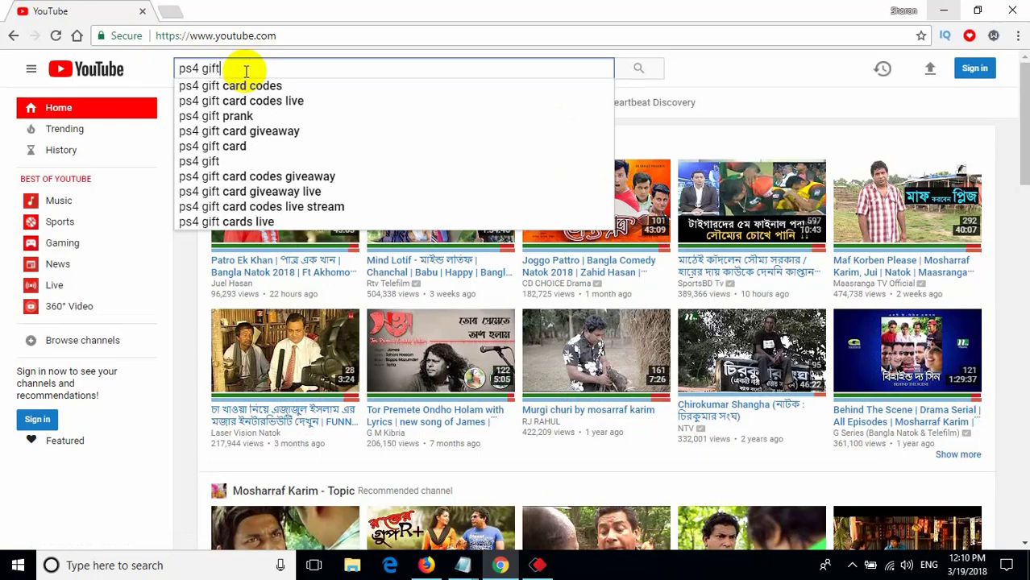
type("codes")
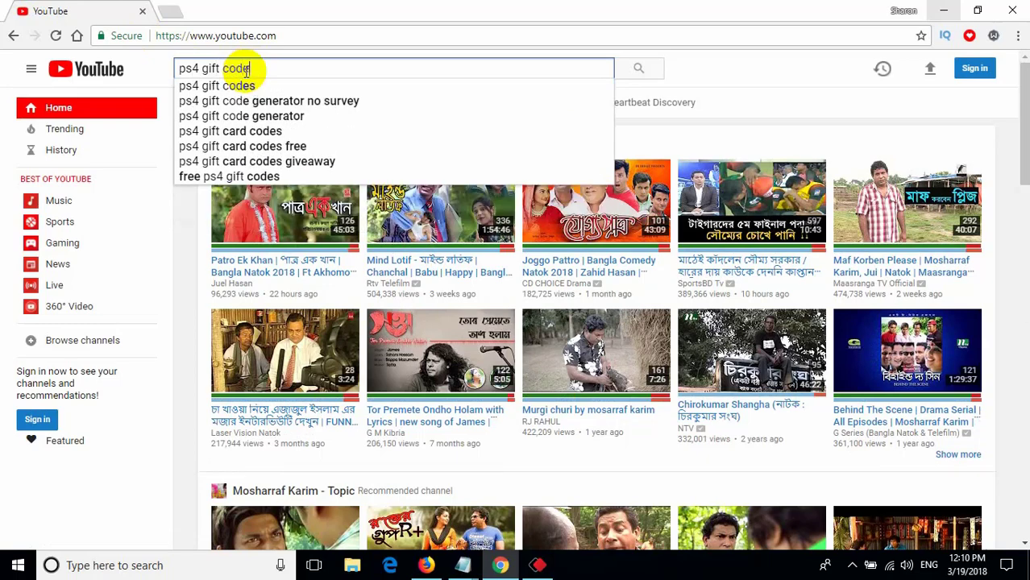
key("Return")
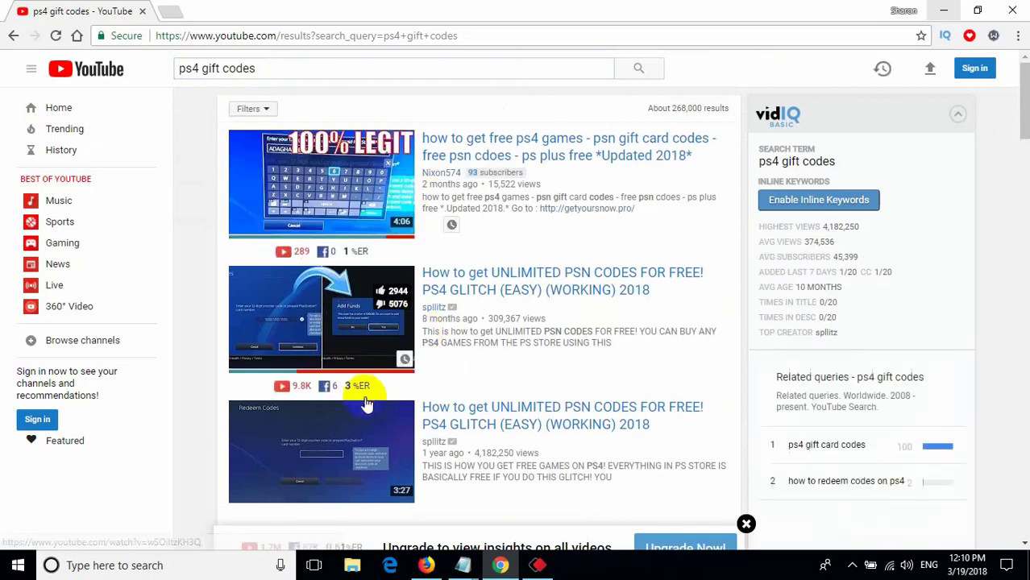
Open the first search result, "how to get free ps4 games - psn gift card codes", and mute the video.
left_click(344, 179)
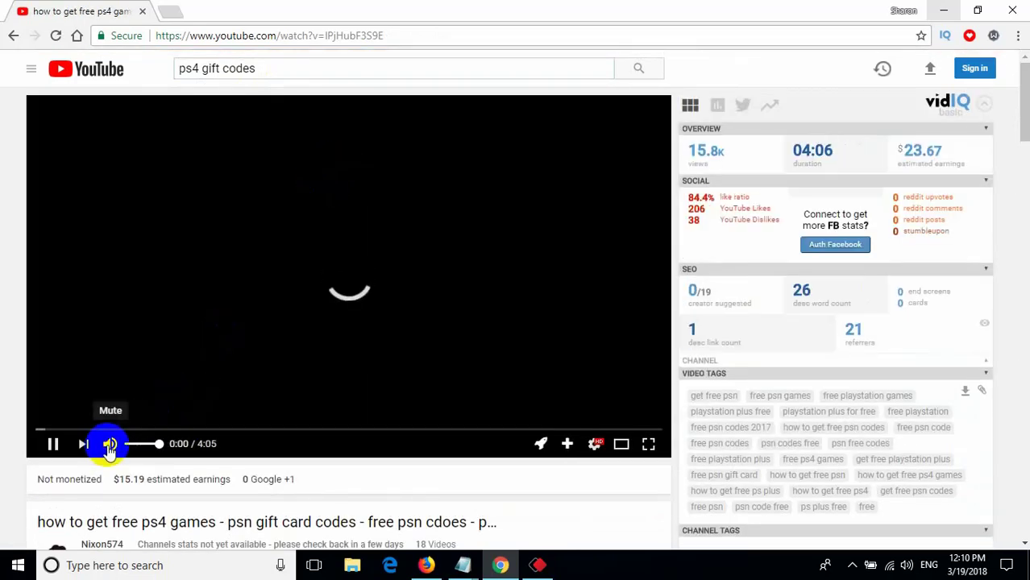
left_click(110, 444)
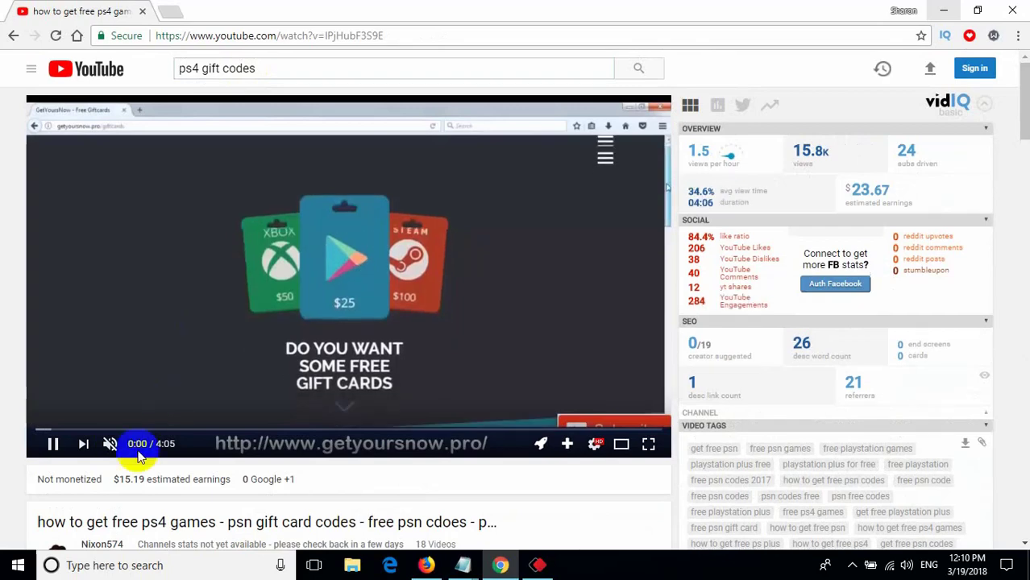
left_click(111, 445)
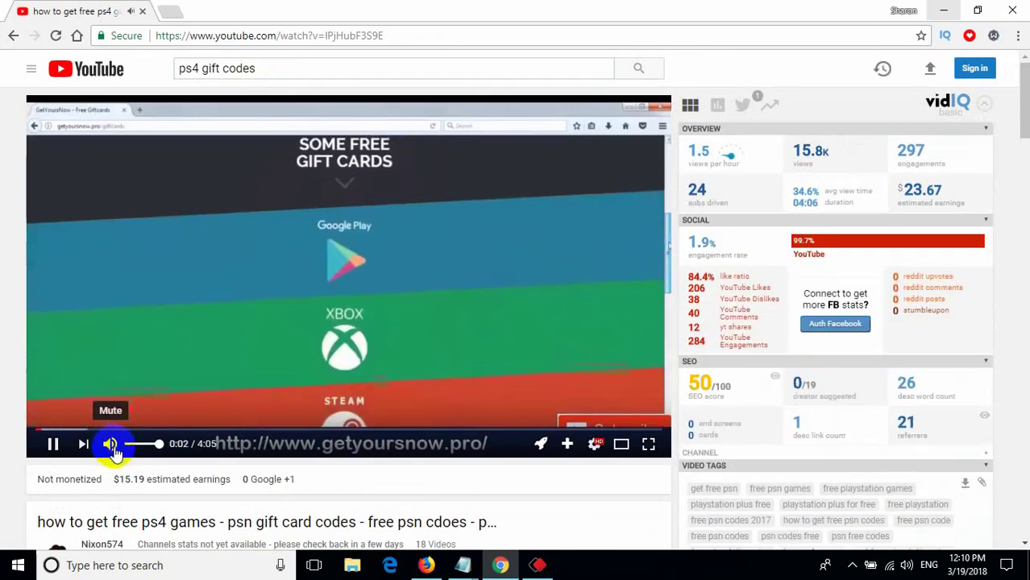
left_click(111, 445)
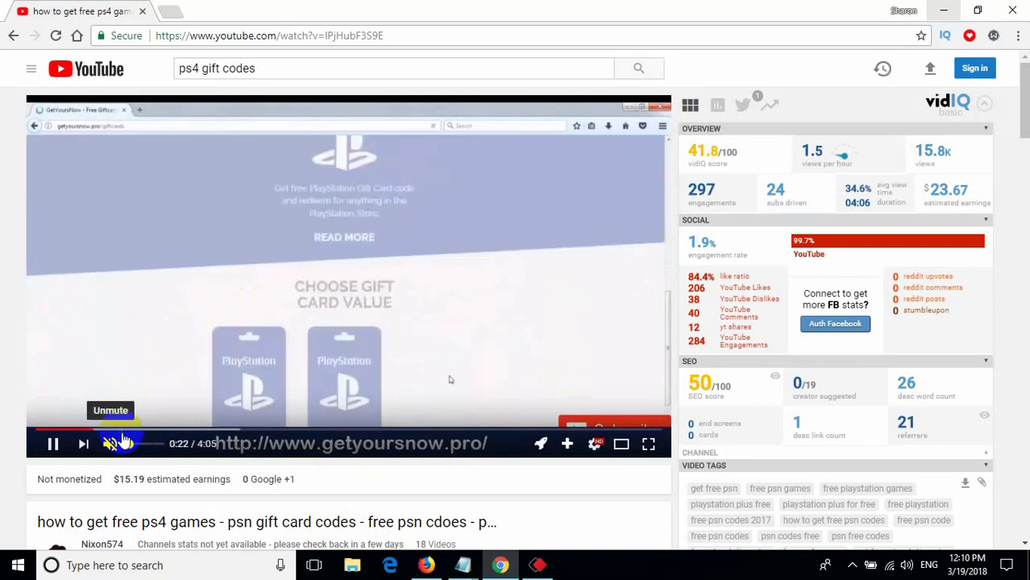
Skim ahead through the muted video to see the gift card process and pause it at 3:33.
left_click(127, 431)
left_click(162, 436)
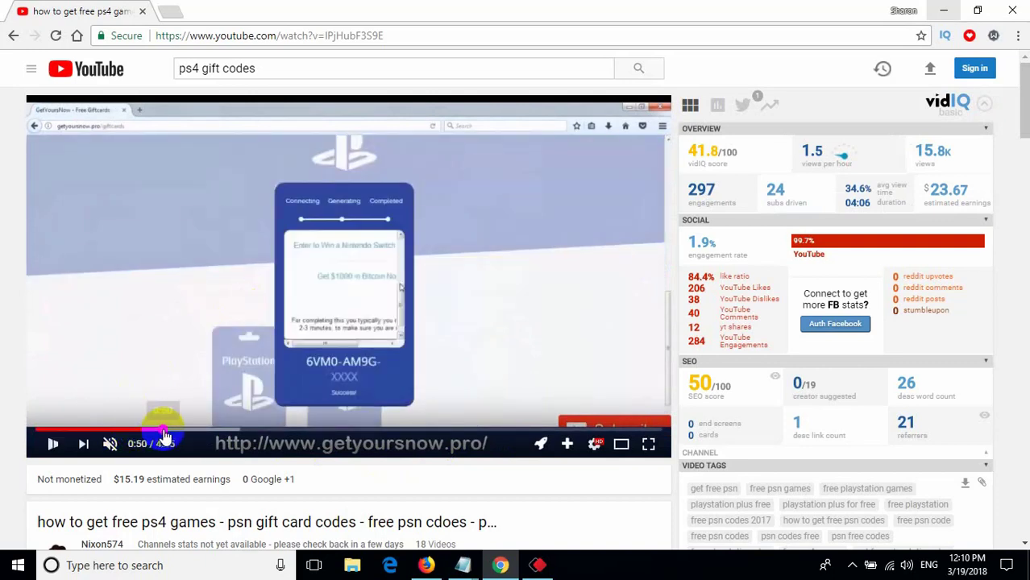
left_click(191, 436)
left_click(223, 437)
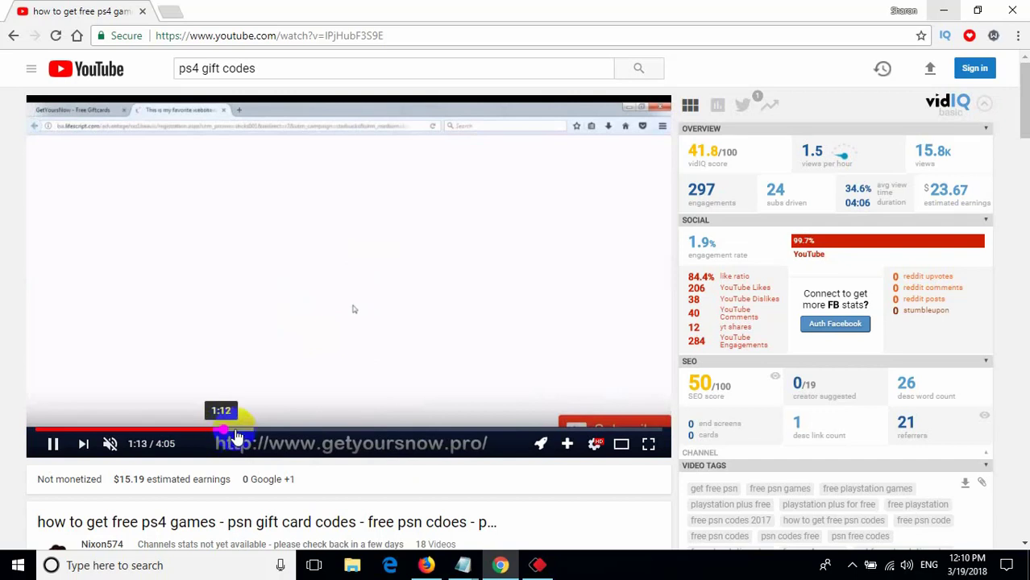
left_click(242, 433)
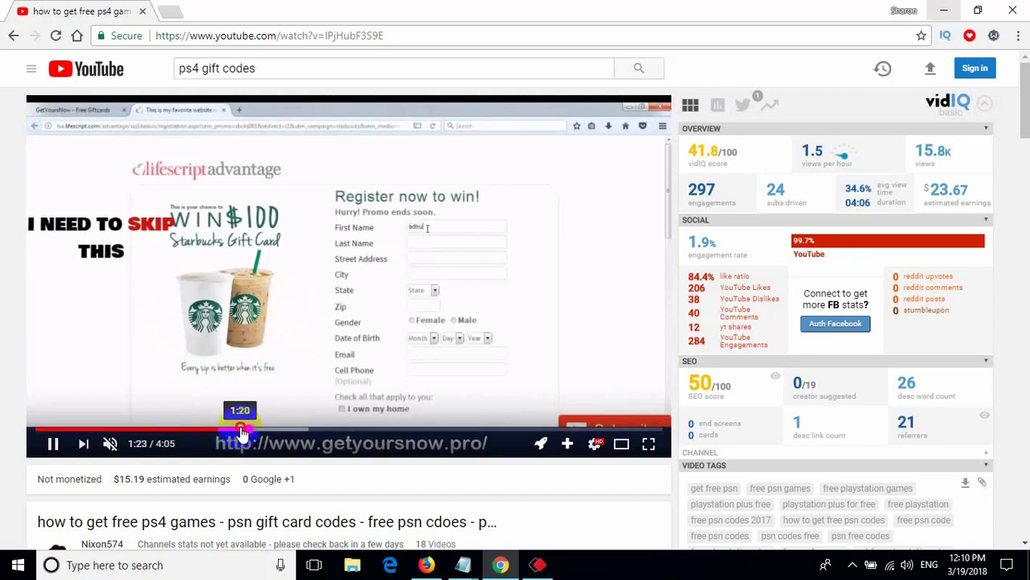
left_click(235, 432)
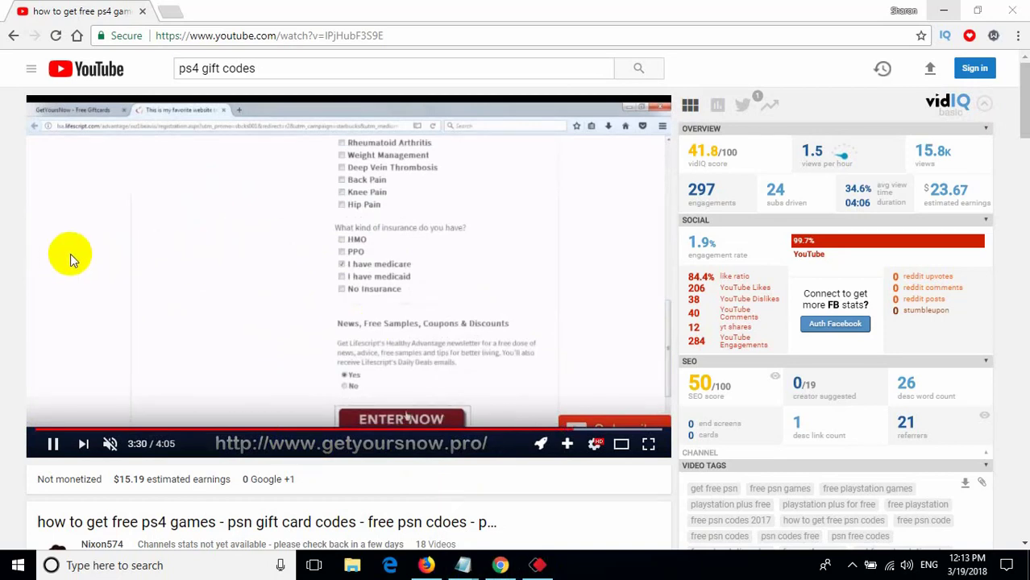
left_click(52, 446)
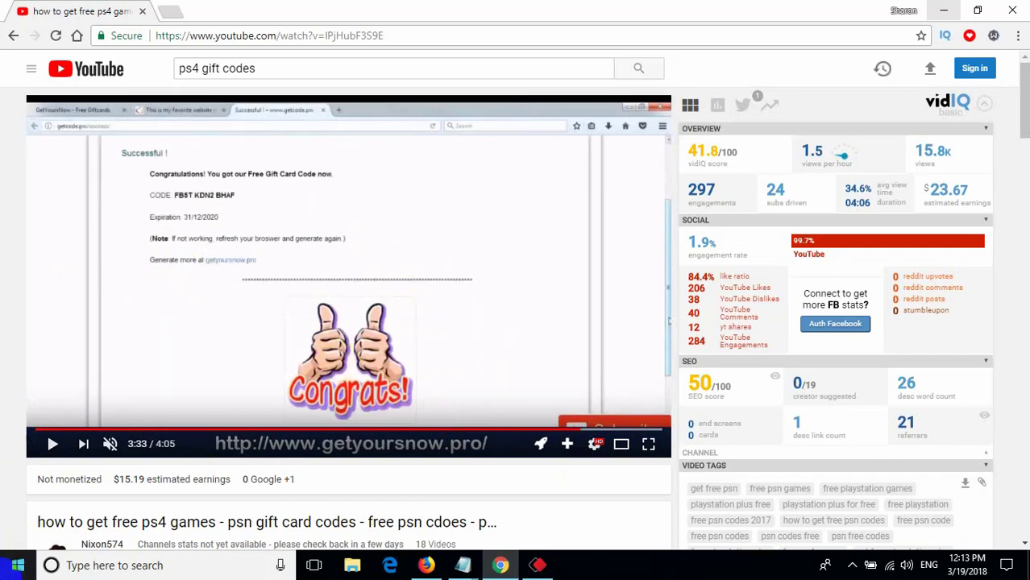
Launch Camtasia Recorder 9 from the TechSmith program group.
left_click(11, 568)
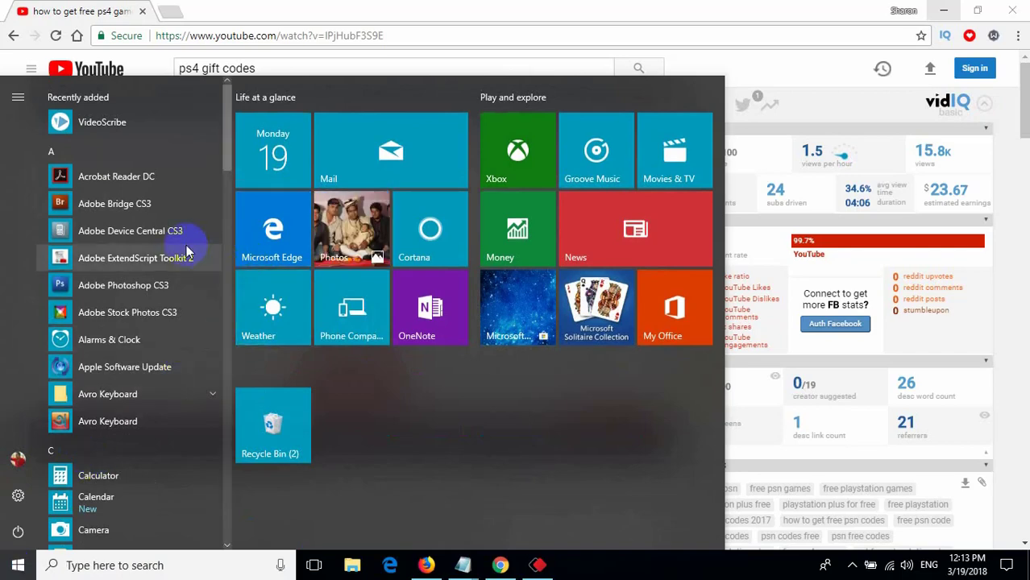
scroll(180, 254, "down", 5)
scroll(180, 253, "down", 10)
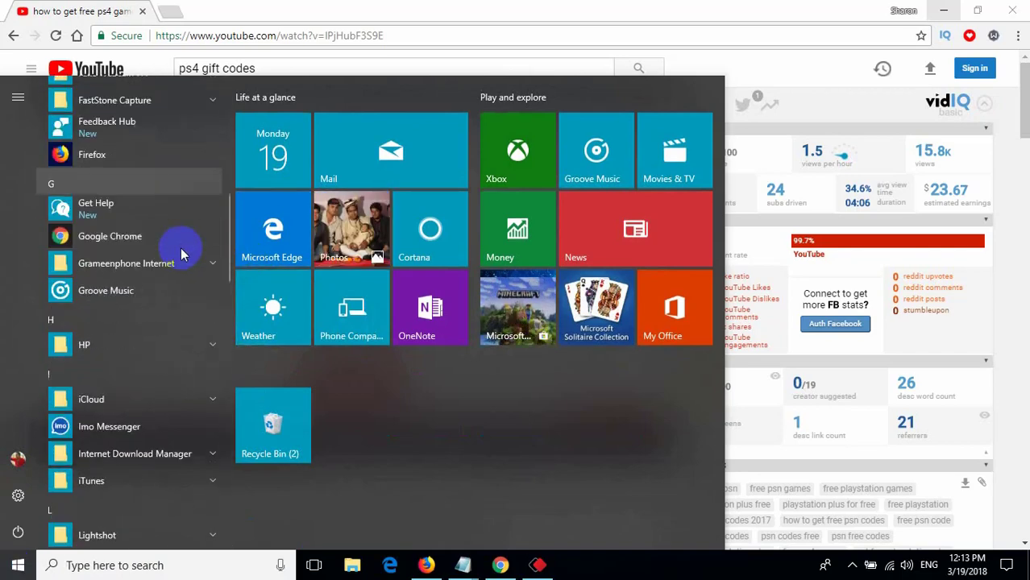
scroll(180, 250, "down", 8)
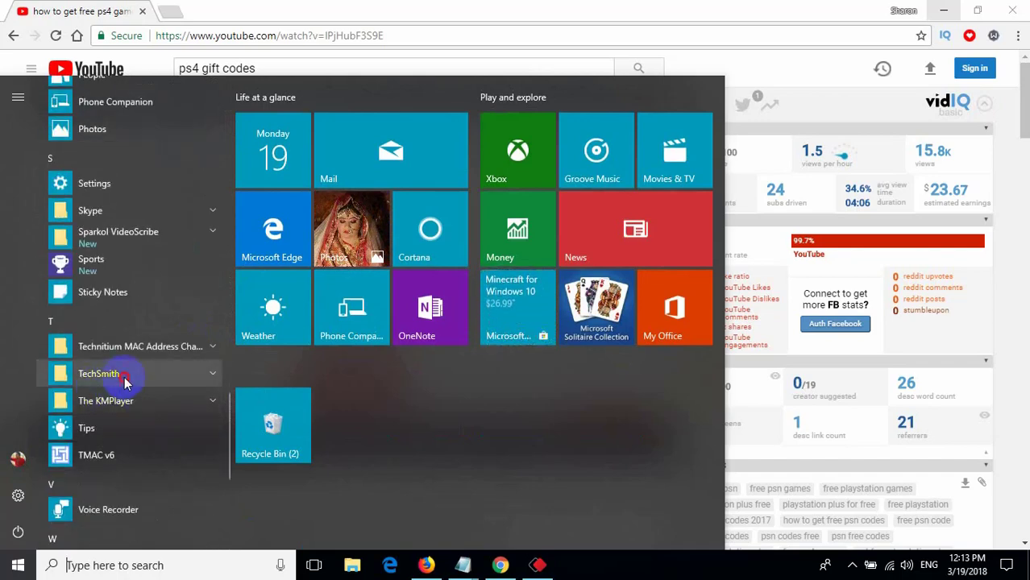
left_click(127, 377)
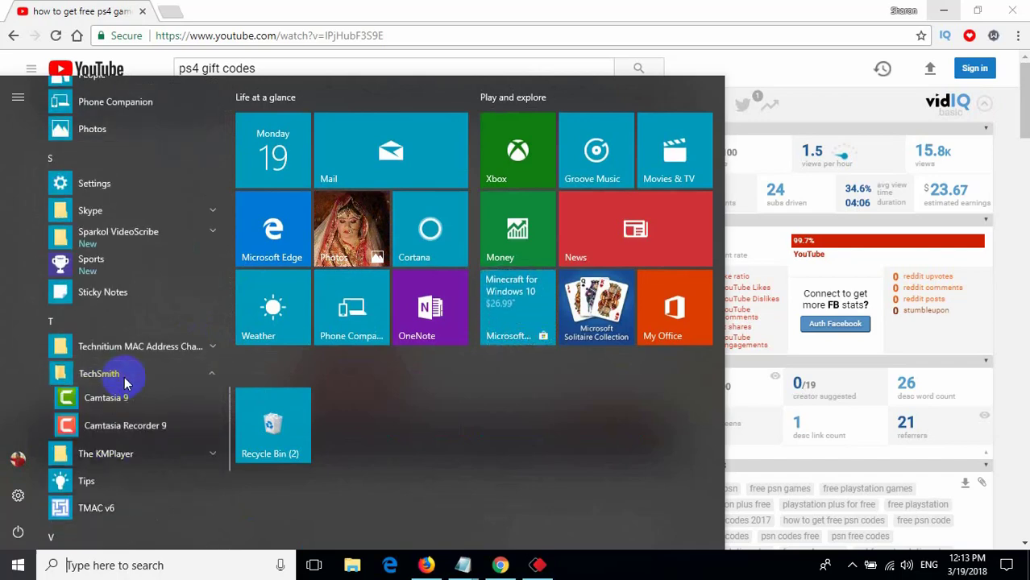
left_click(133, 428)
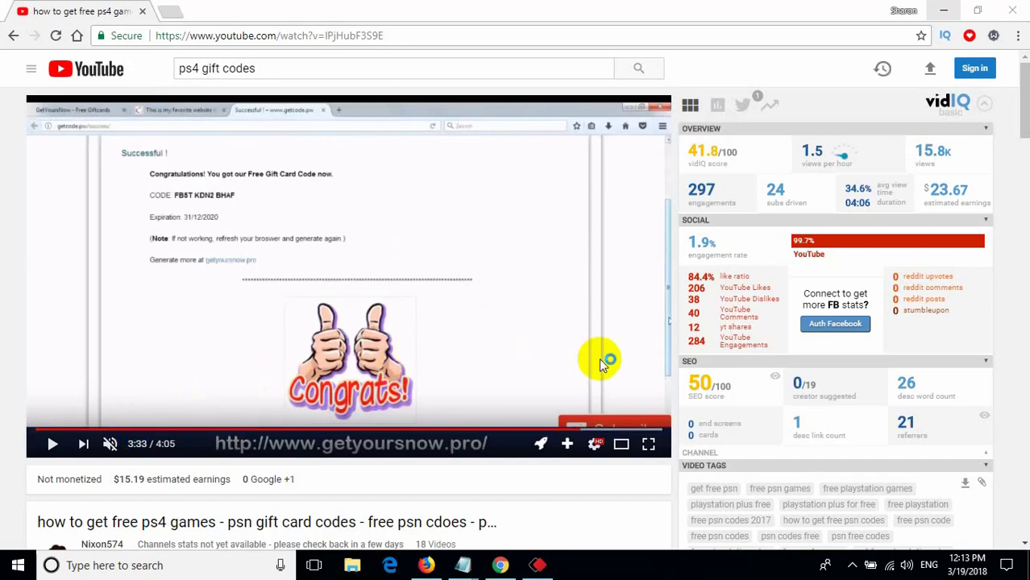
Open a new browser tab and close the YouTube video tab.
mouse_move(802, 379)
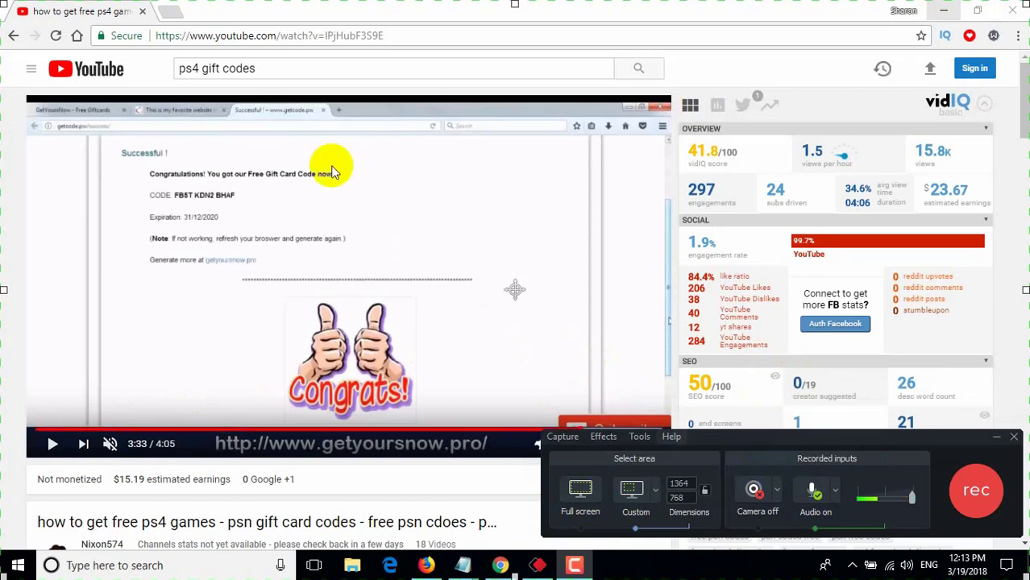
left_click(171, 12)
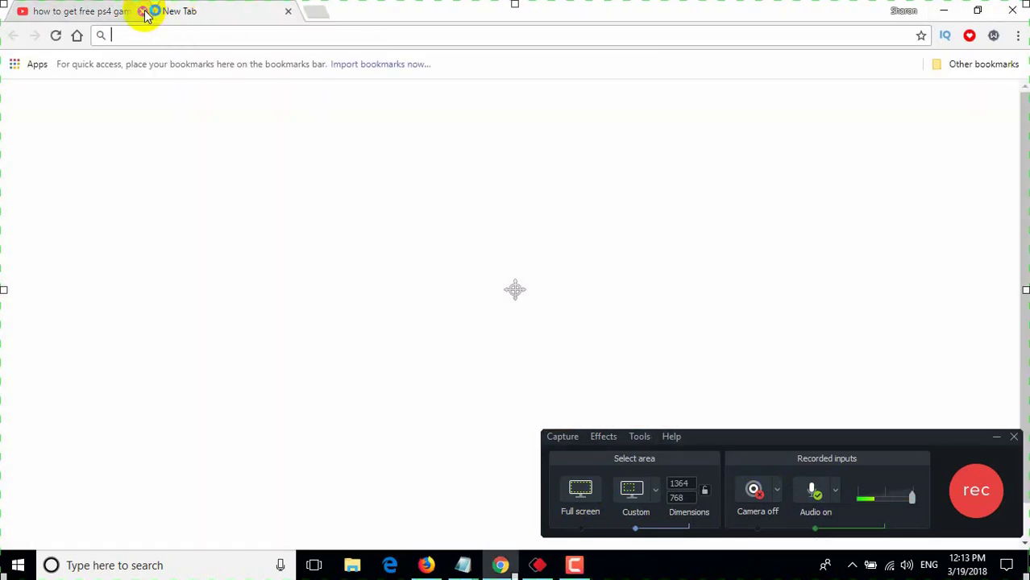
left_click(143, 12)
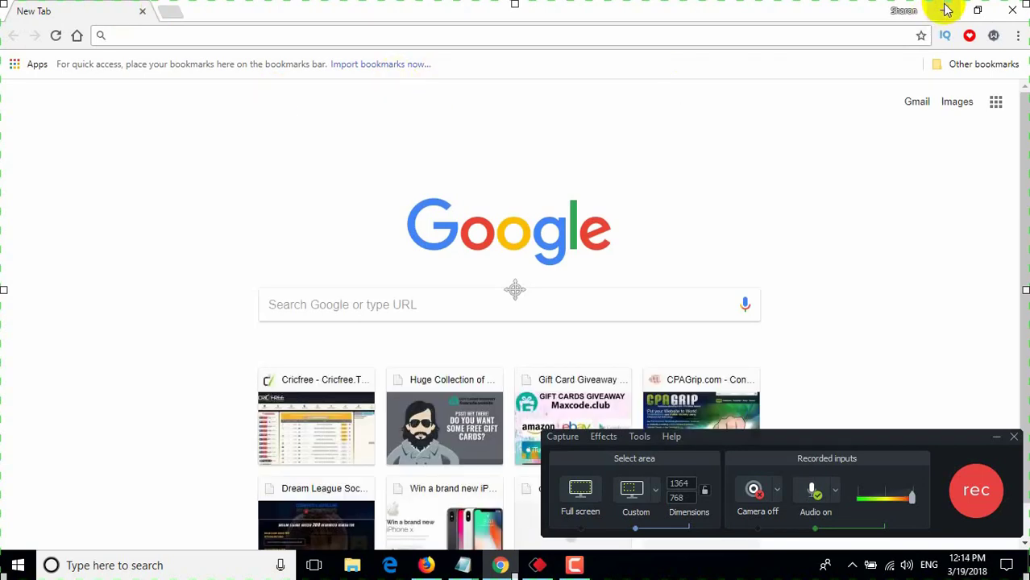
Remove the existing most-visited page thumbnails from the new tab page and start the screen recording.
left_click(619, 380)
left_click(619, 381)
left_click(619, 380)
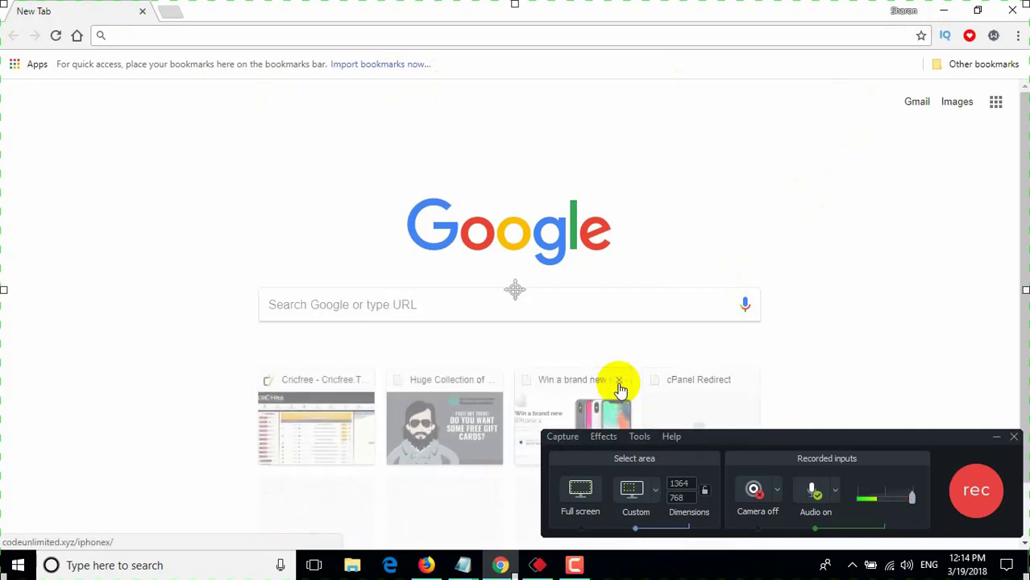
left_click(619, 381)
left_click(620, 381)
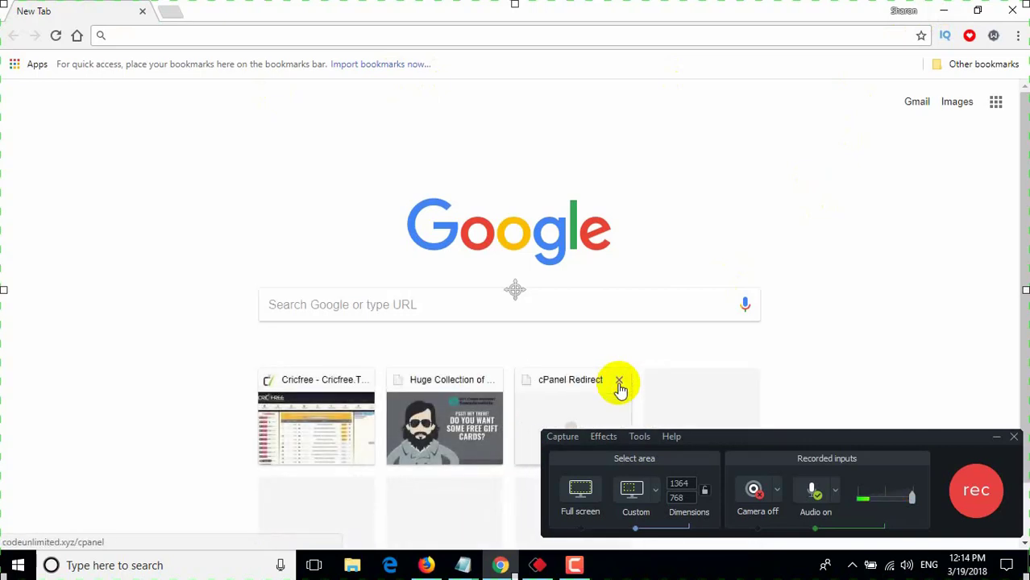
left_click(619, 382)
left_click(619, 381)
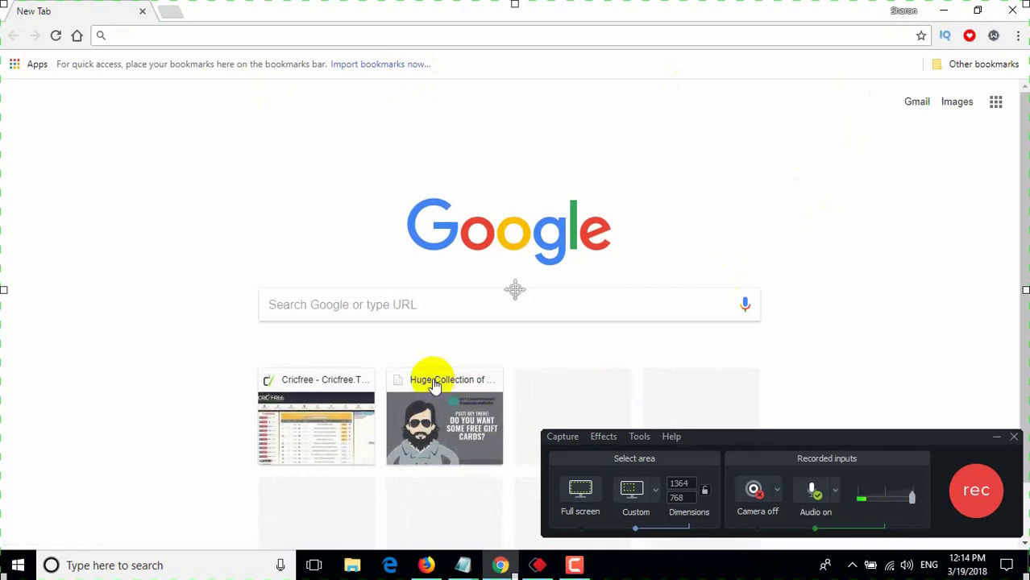
left_click(492, 380)
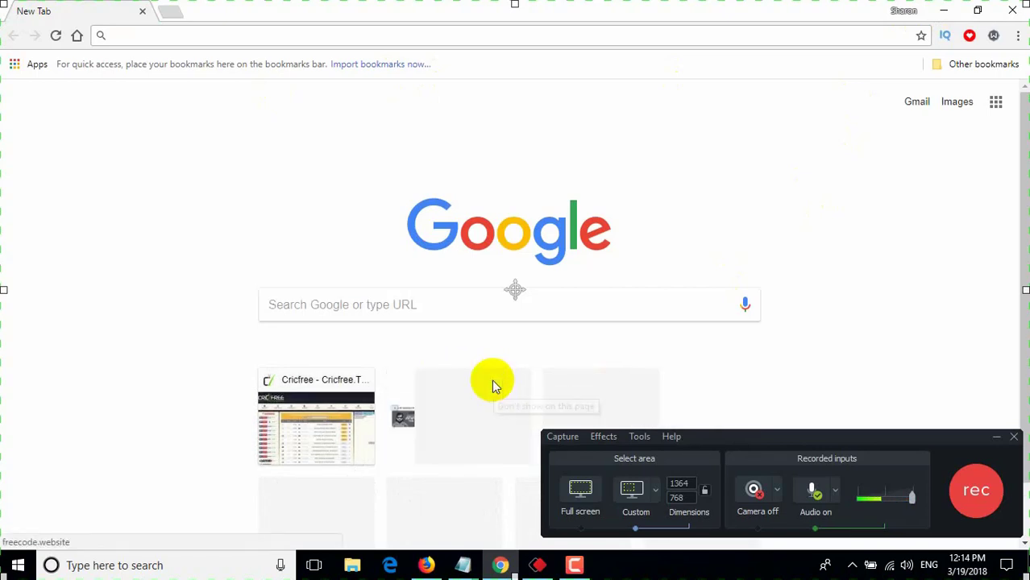
left_click(360, 381)
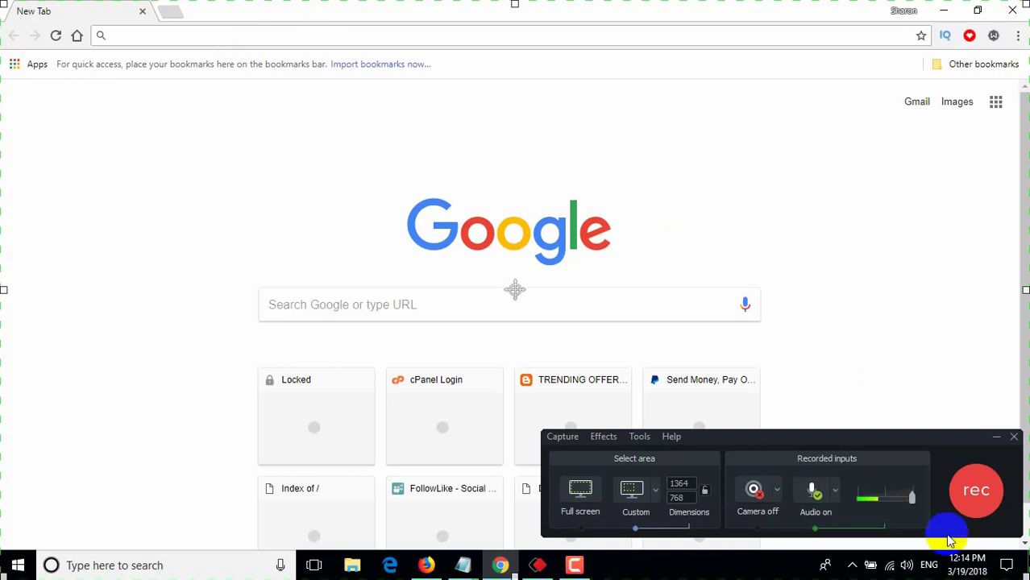
left_click(981, 510)
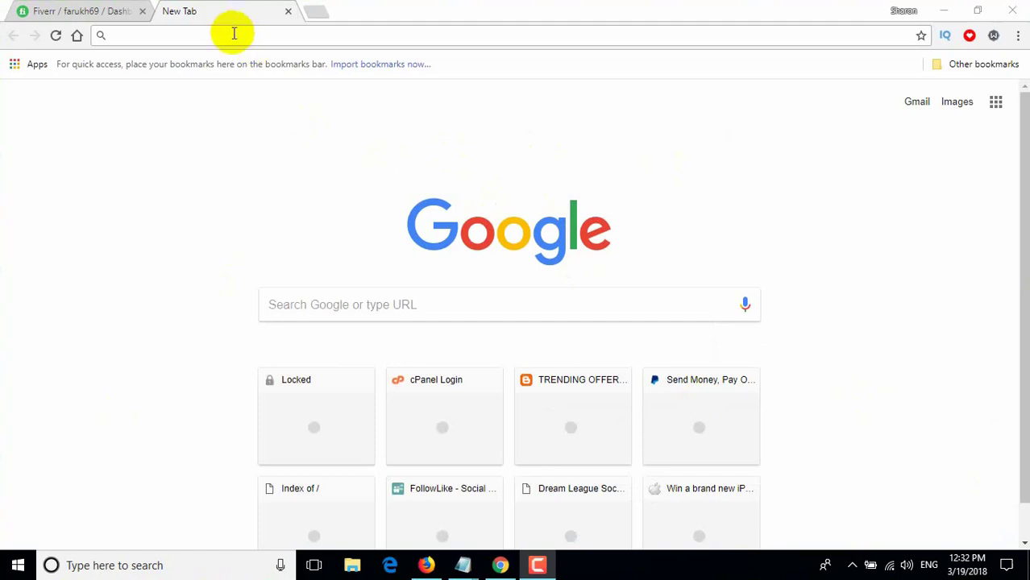
Go to codesoffer.club and open its PlayStation Network Card giveaway page.
type("co")
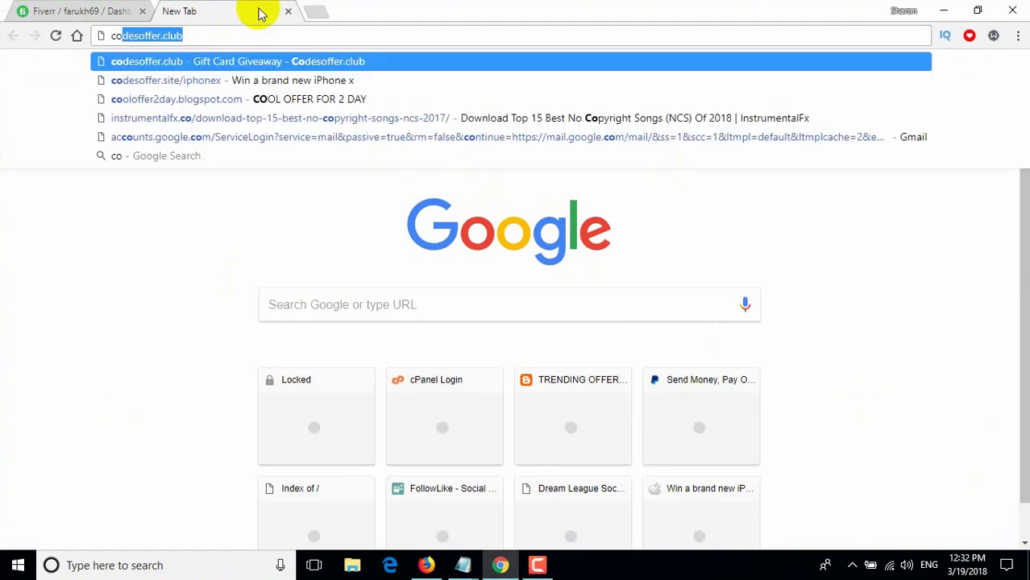
key("Return")
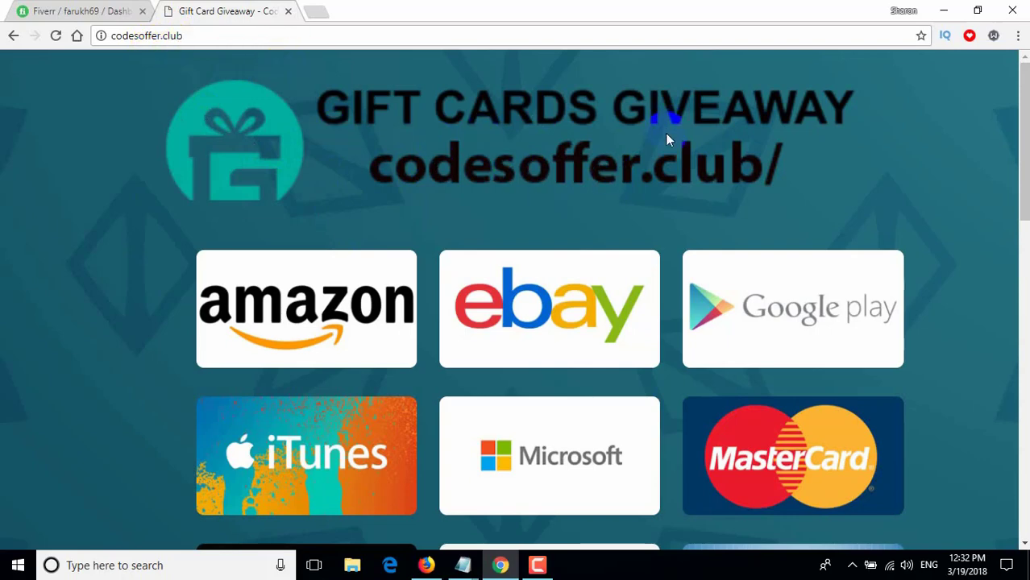
scroll(645, 177, "down", 3)
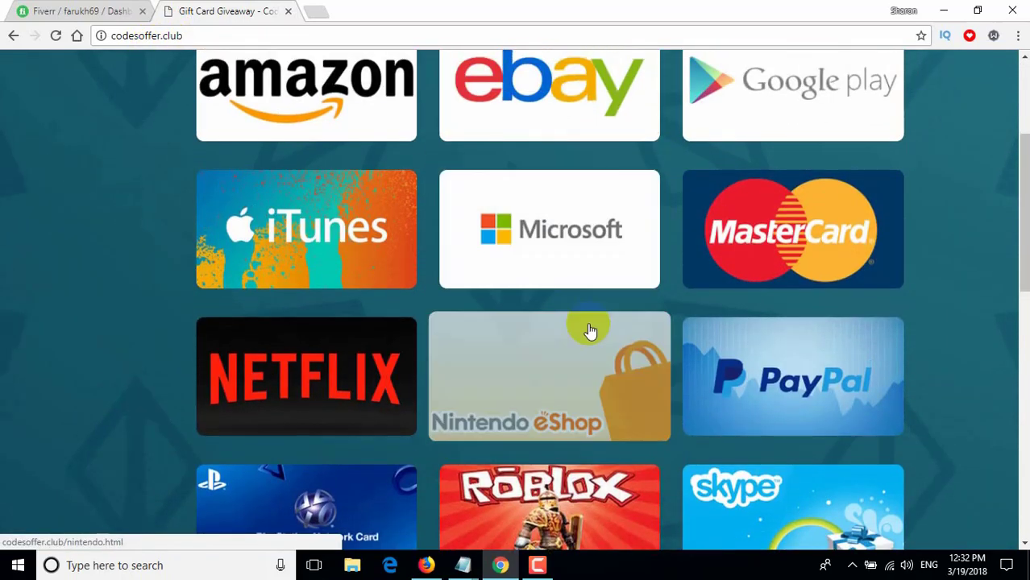
scroll(590, 330, "down", 3)
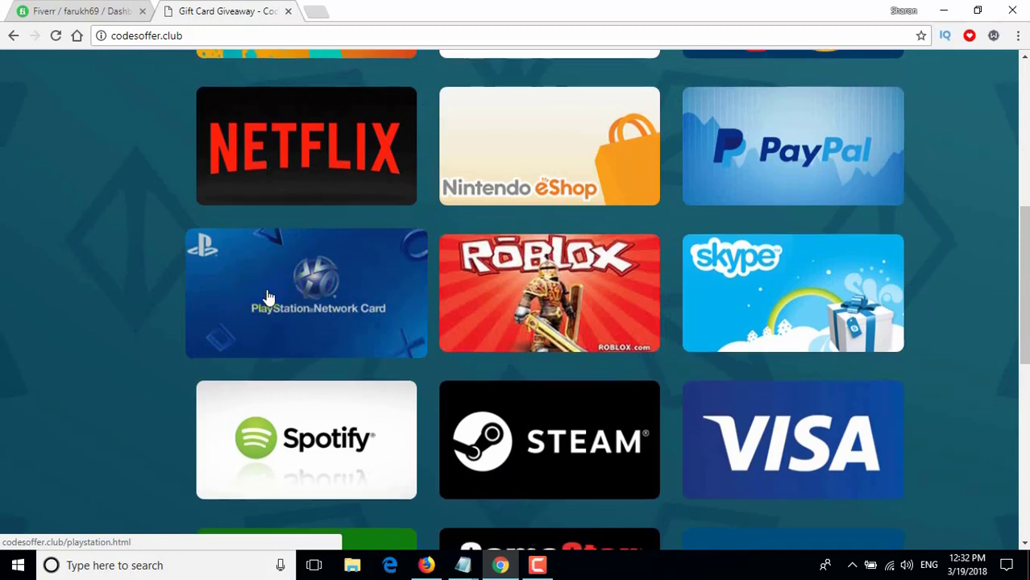
scroll(713, 268, "down", 3)
scroll(294, 379, "up", 2)
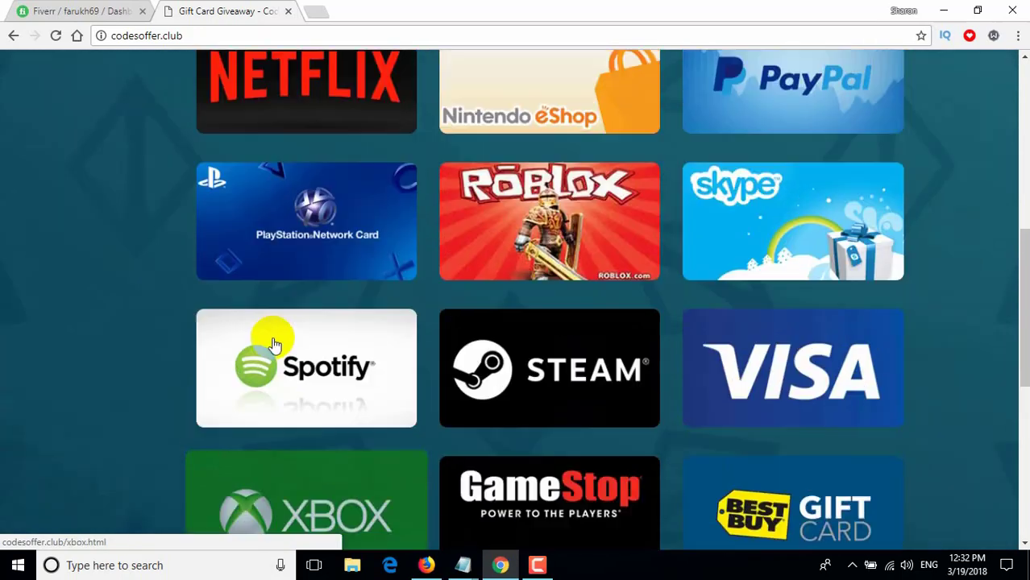
left_click(342, 216)
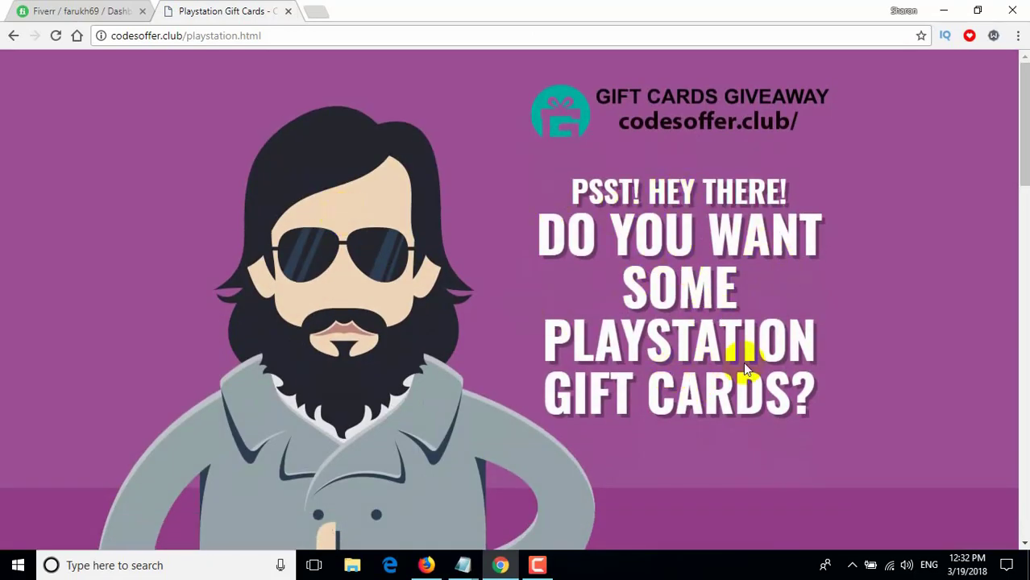
Choose the $20 PlayStation gift card value to start generating a code.
scroll(743, 362, "down", 1)
scroll(674, 375, "down", 3)
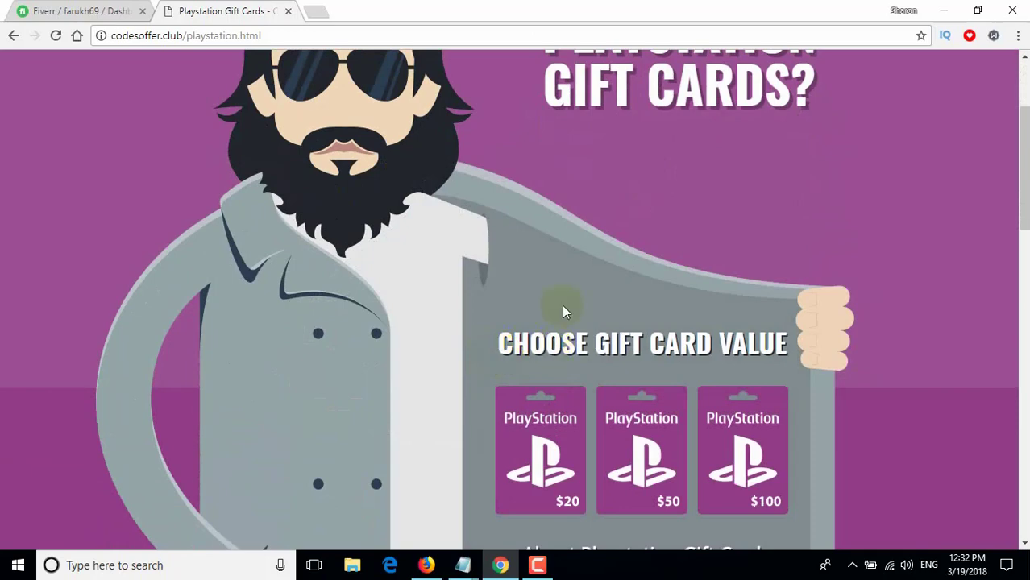
scroll(602, 453, "up", 1)
scroll(736, 362, "down", 2)
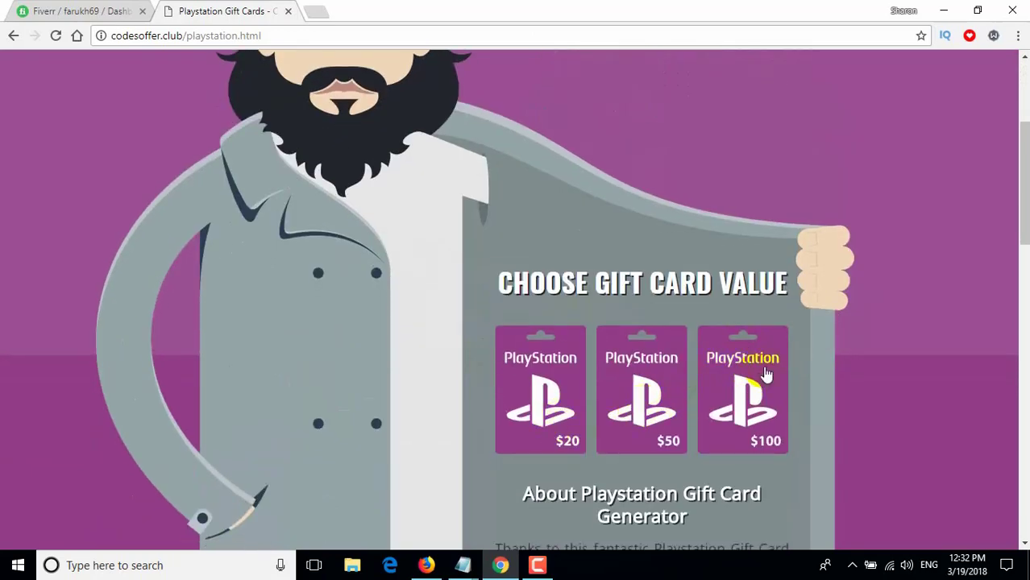
left_click_drag(1022, 162, 1024, 225)
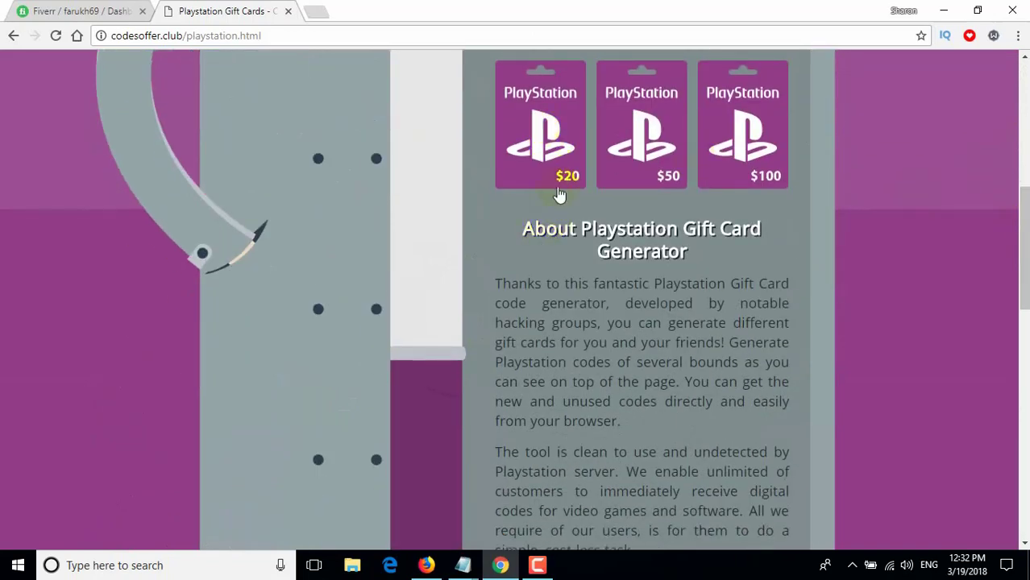
left_click(546, 126)
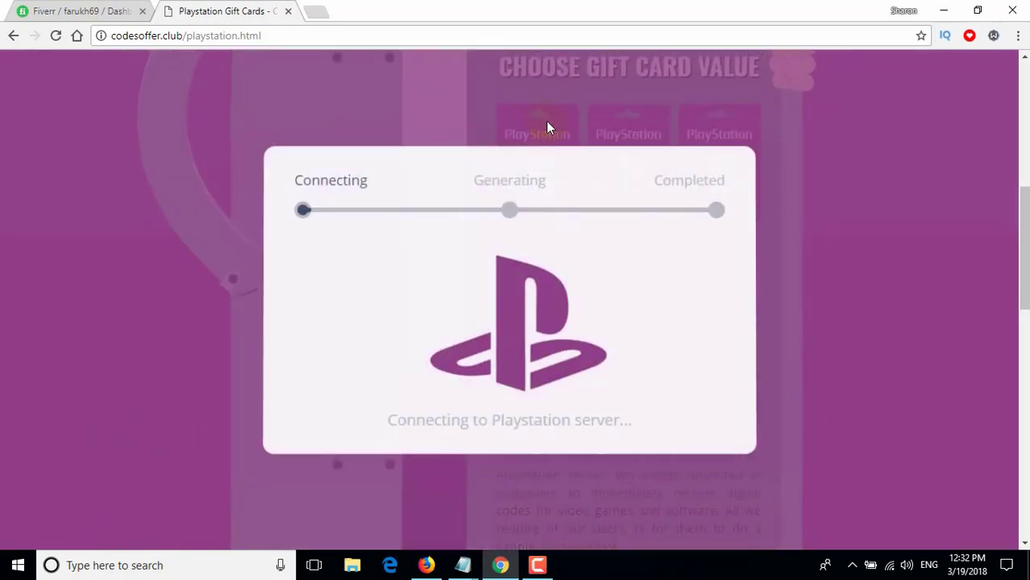
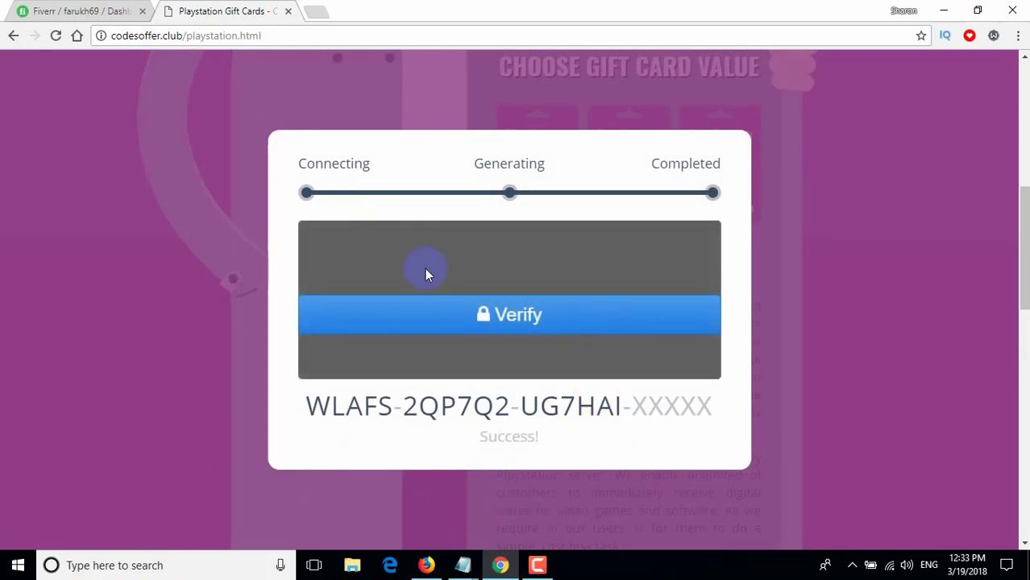
Capture the browser area, outline the generated code, its masked ending and the Verify button with red rectangles, and discard the capture.
key("Print")
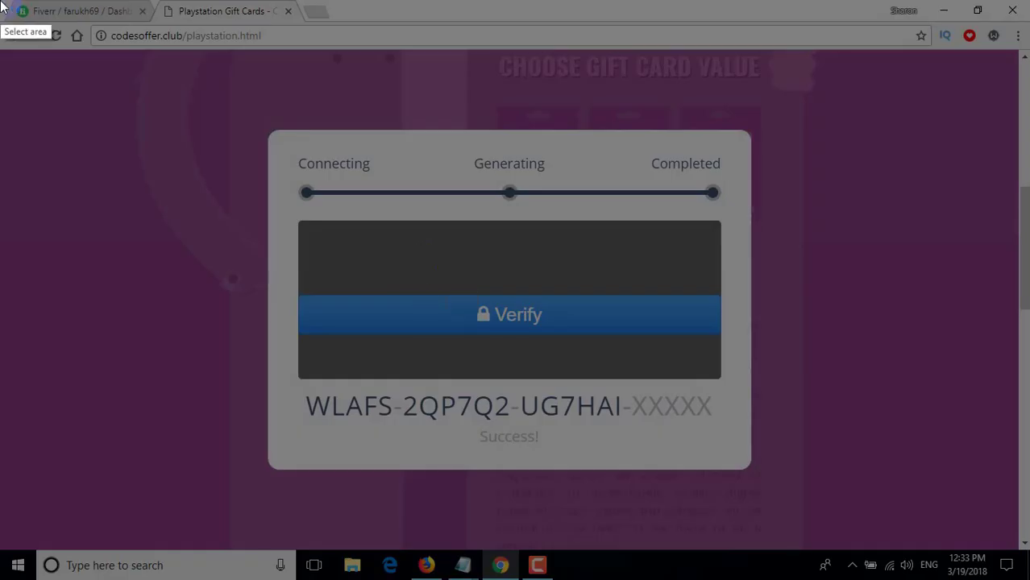
left_click_drag(0, 2, 1014, 557)
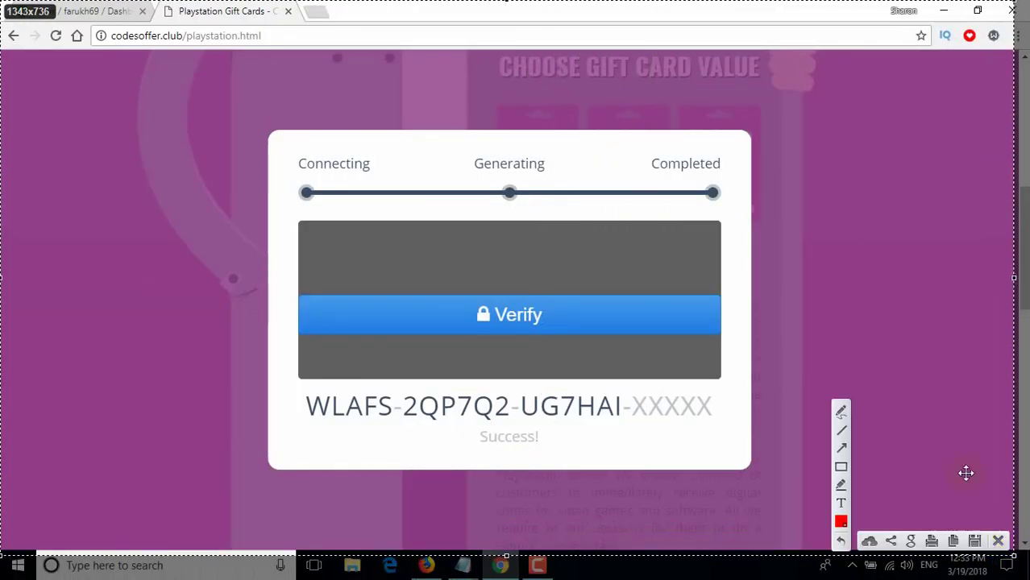
left_click(840, 466)
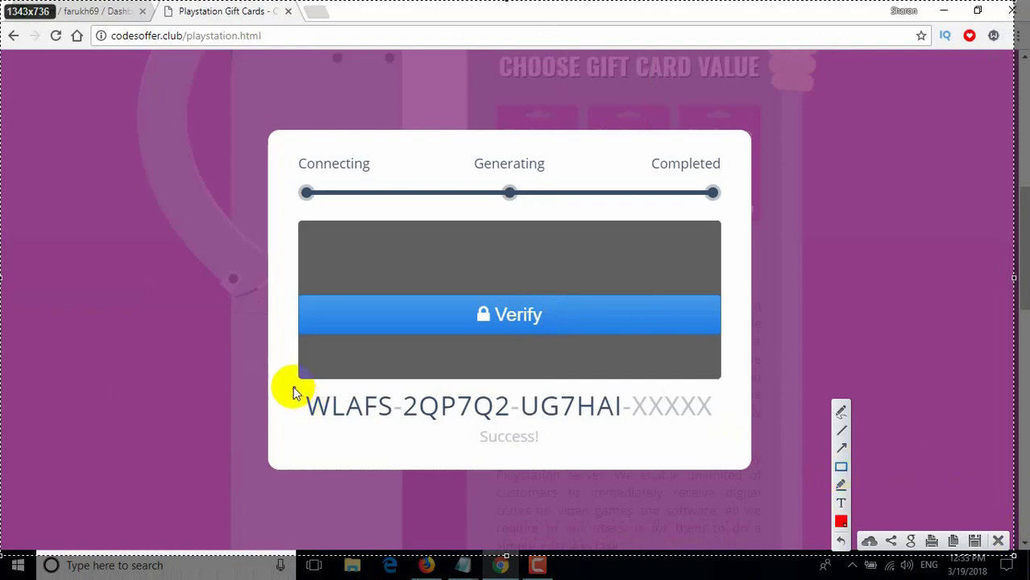
left_click_drag(293, 389, 628, 428)
left_click_drag(632, 390, 723, 428)
left_click_drag(453, 293, 569, 332)
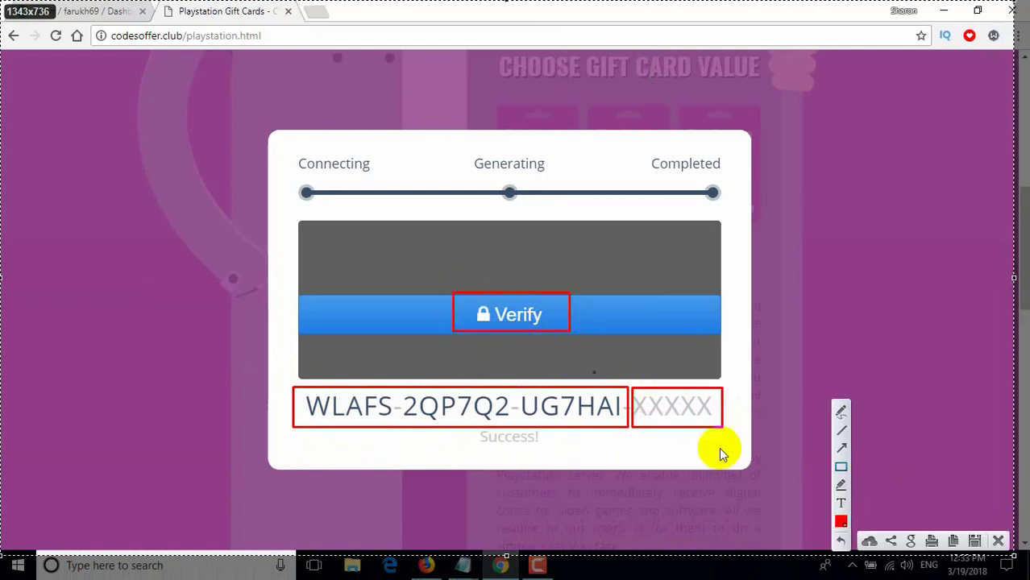
left_click(998, 541)
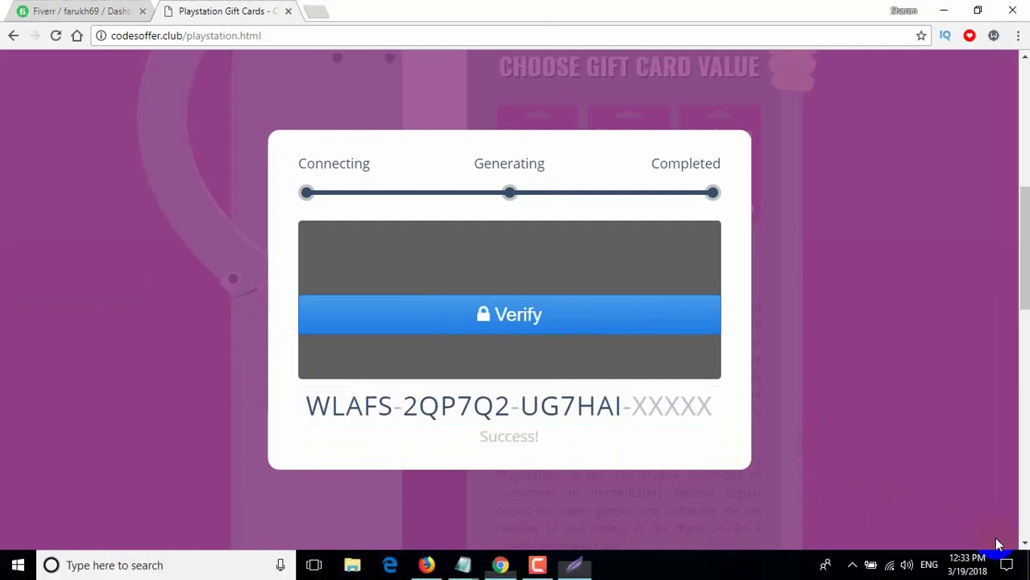
Start the code verification to list the available offers and stop the screen recording.
left_click(514, 320)
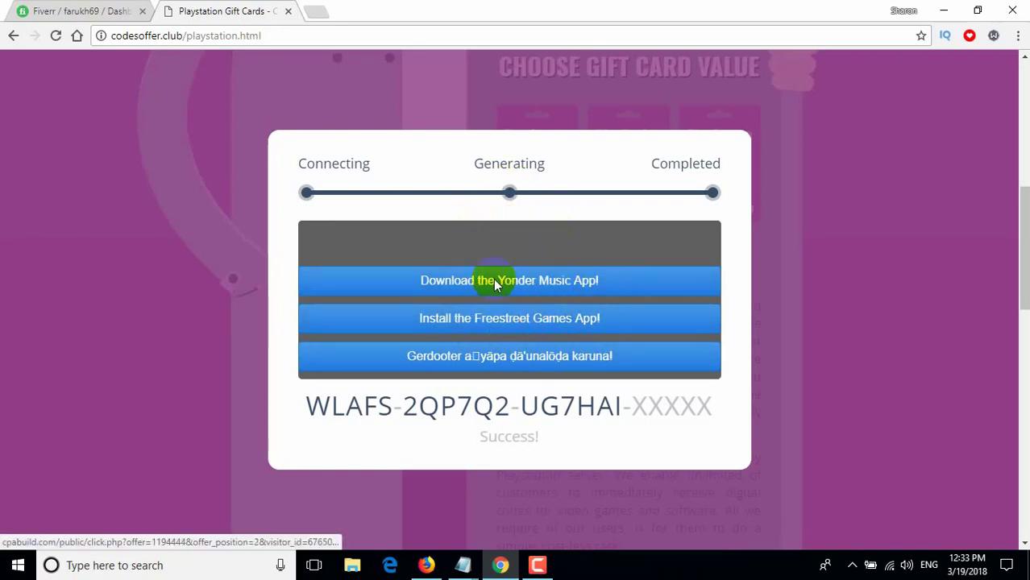
left_click(538, 570)
left_click(1004, 500)
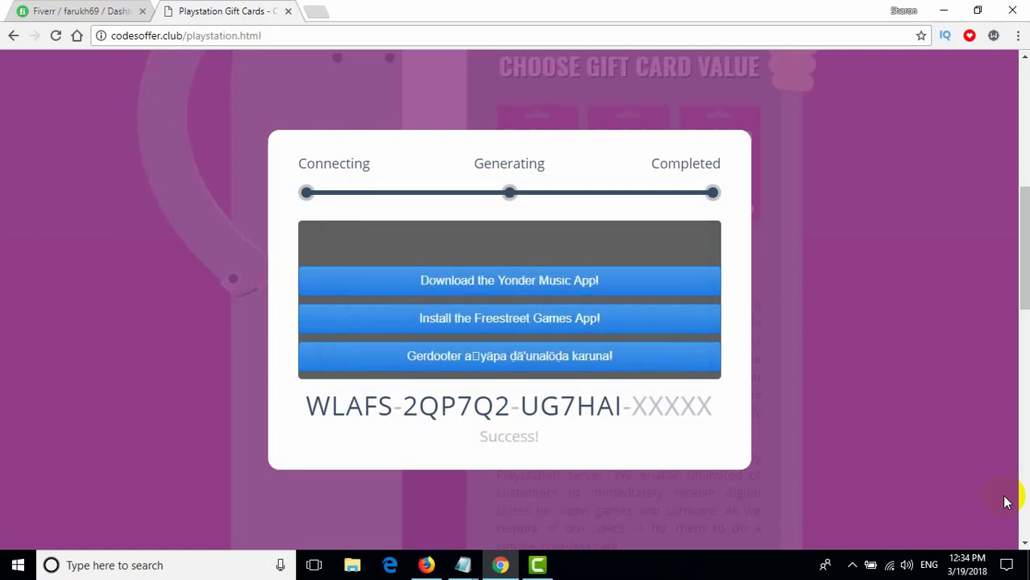
Switch to the Camtasia editor, briefly preview the recording and delete its audio clip from Track 2.
left_click(533, 564)
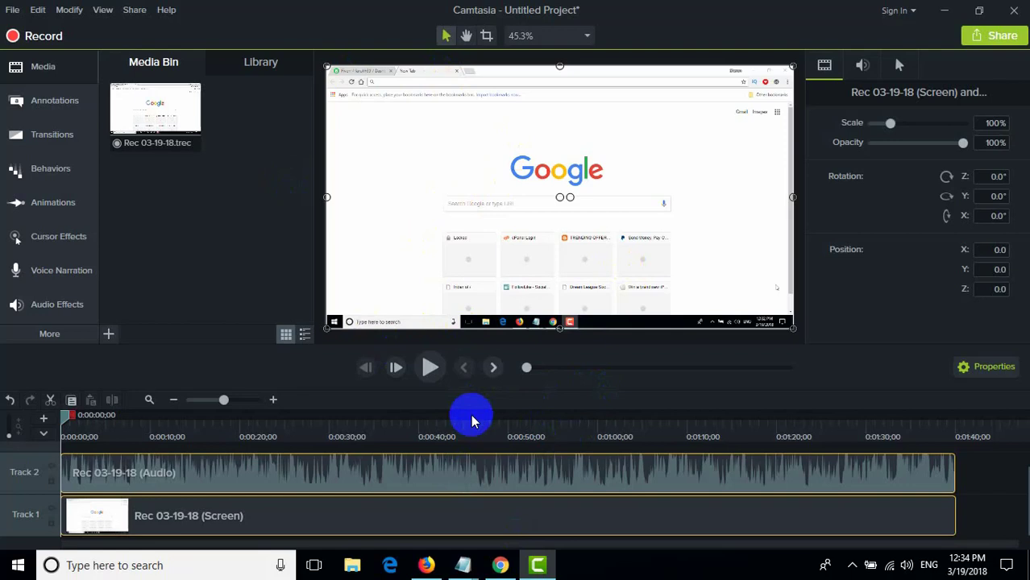
left_click(431, 373)
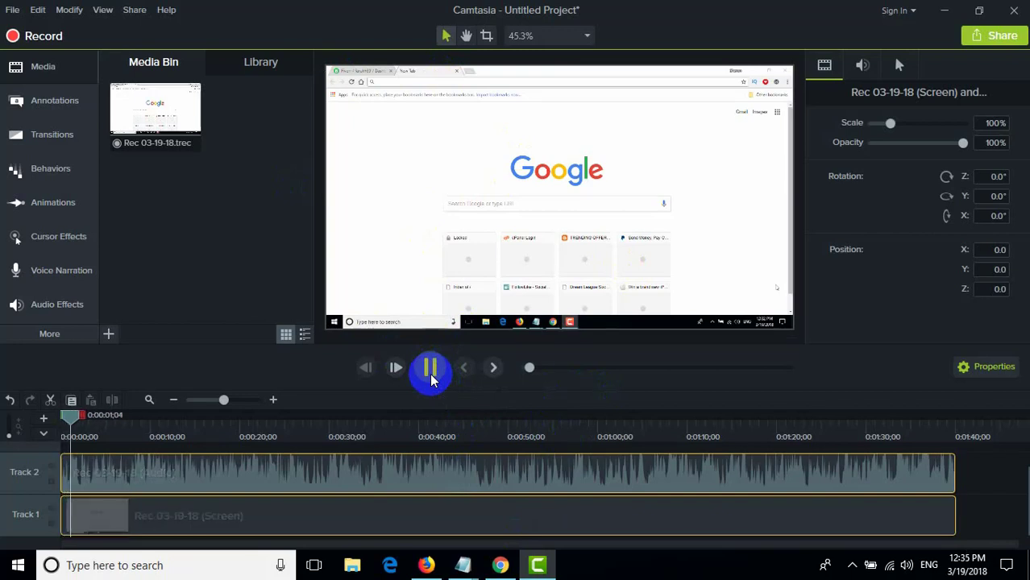
left_click(432, 368)
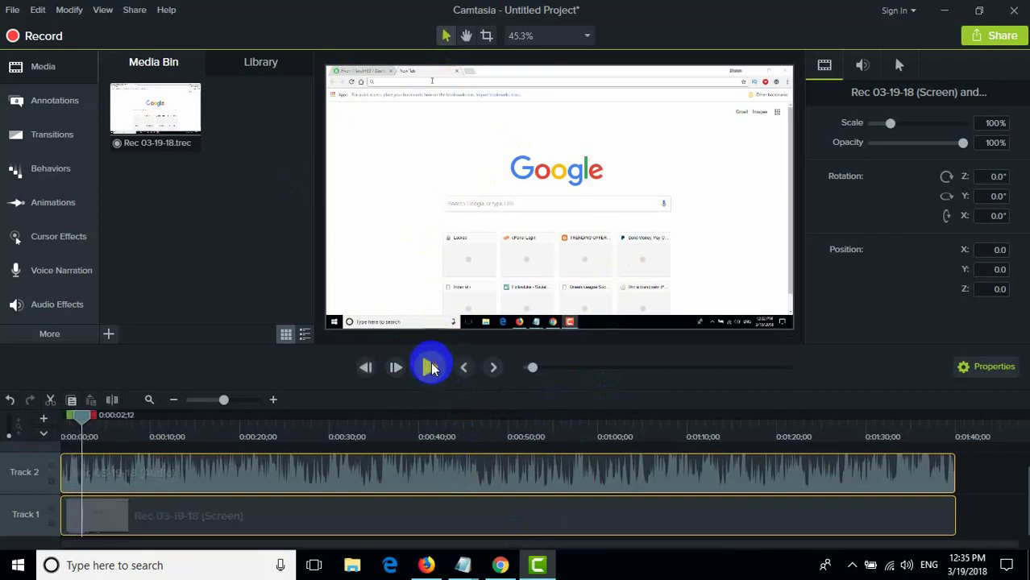
left_click(347, 474)
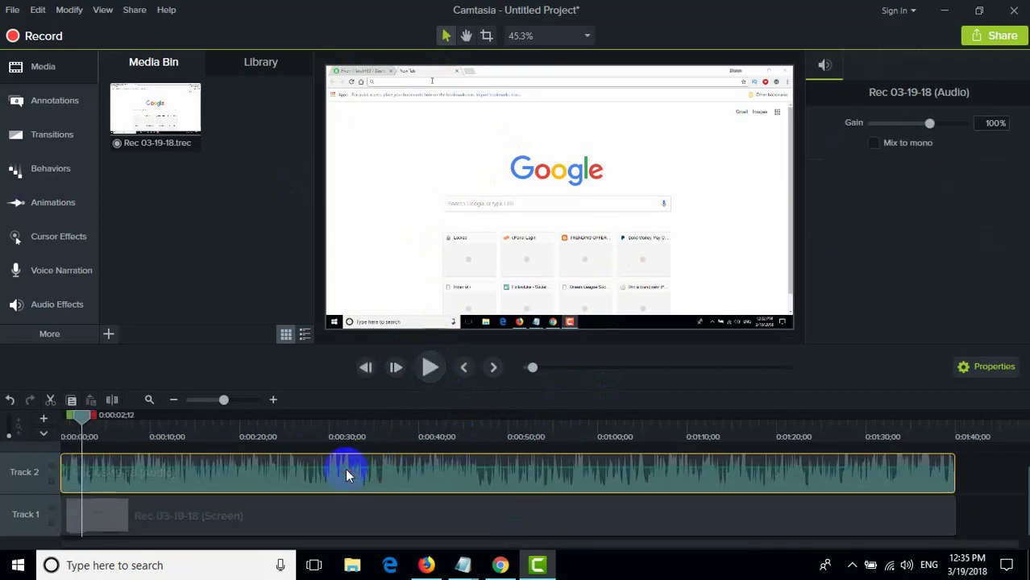
key("Delete")
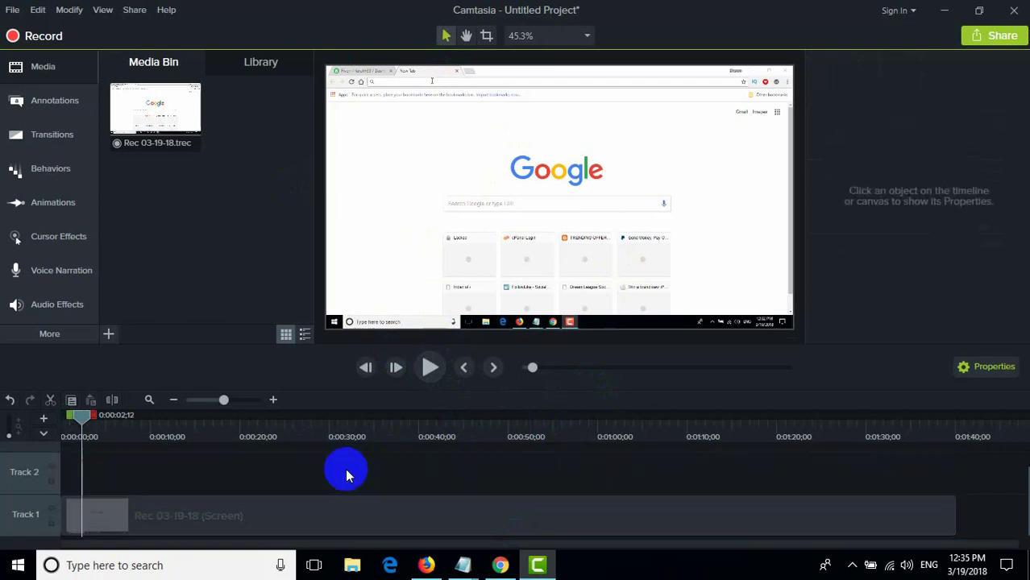
Preview the recording without its audio and move the screen clip from Track 1 to Track 2.
left_click(428, 377)
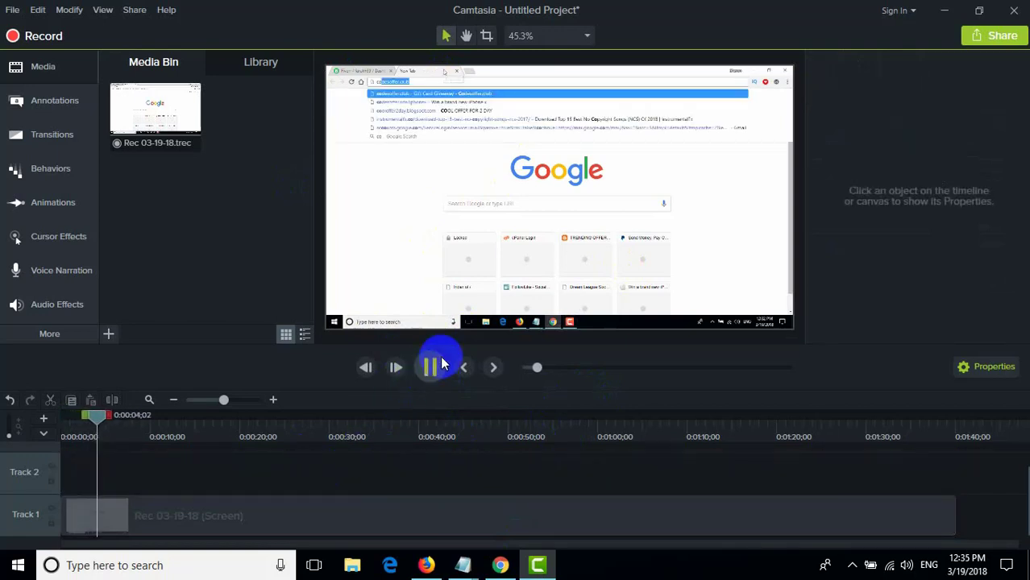
left_click(442, 359)
left_click(239, 493)
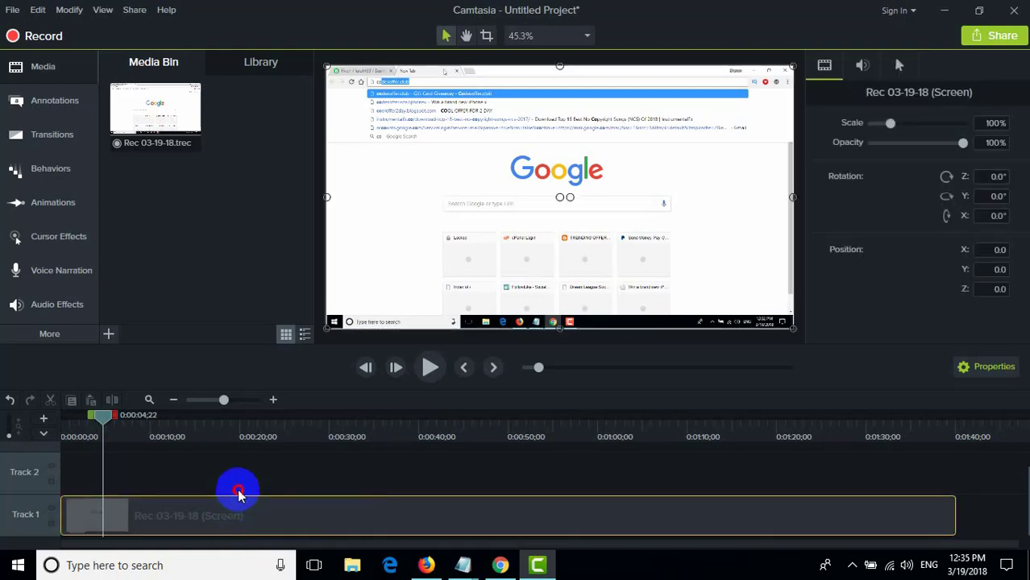
mouse_move(239, 493)
left_mouse_down()
mouse_move(237, 479)
mouse_move(237, 506)
mouse_move(237, 475)
left_mouse_up()
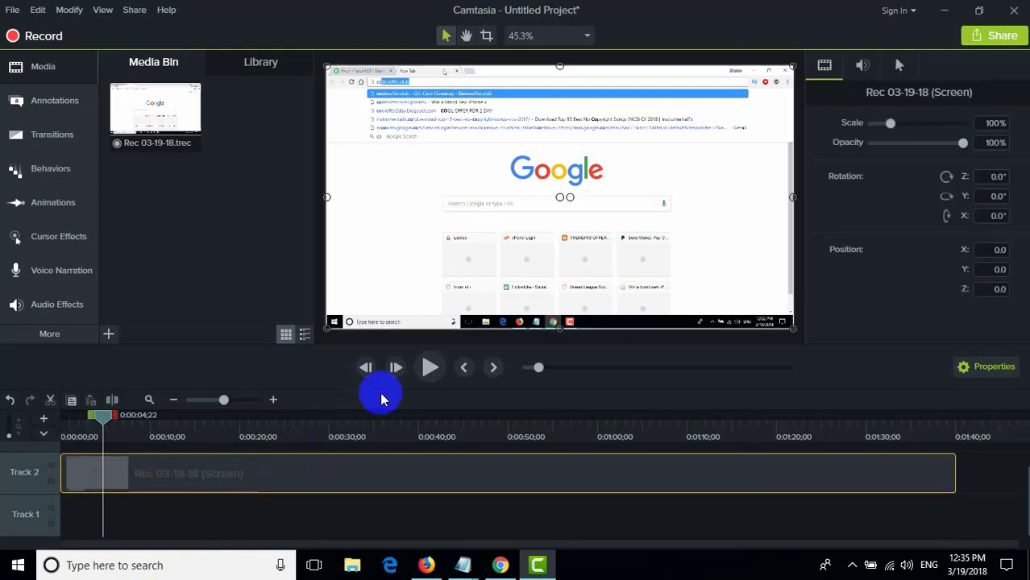
Split the screen clip on Track 2 at 0:01:38;08, just before the recorder window appears.
left_click(428, 368)
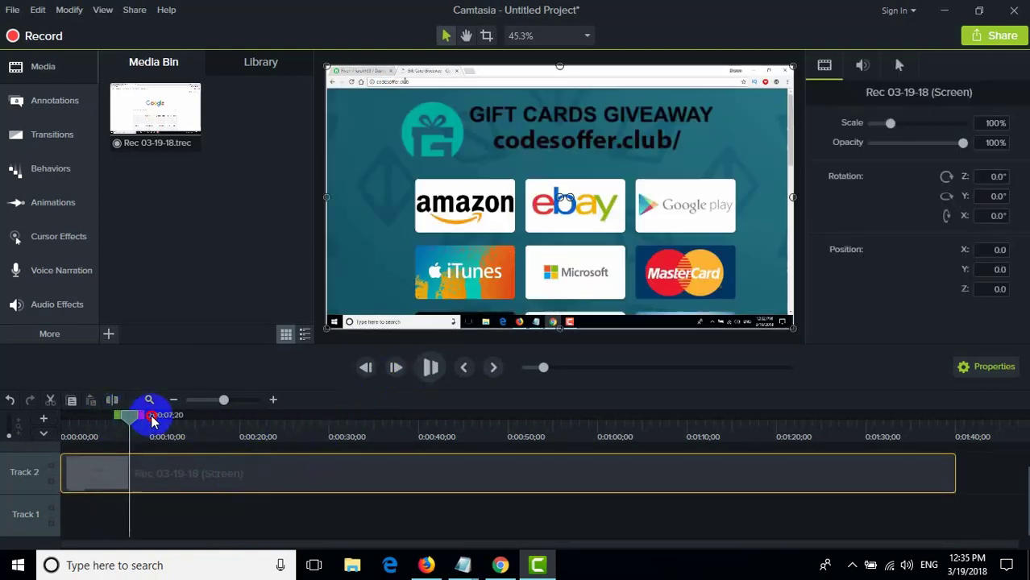
left_click_drag(153, 421, 942, 420)
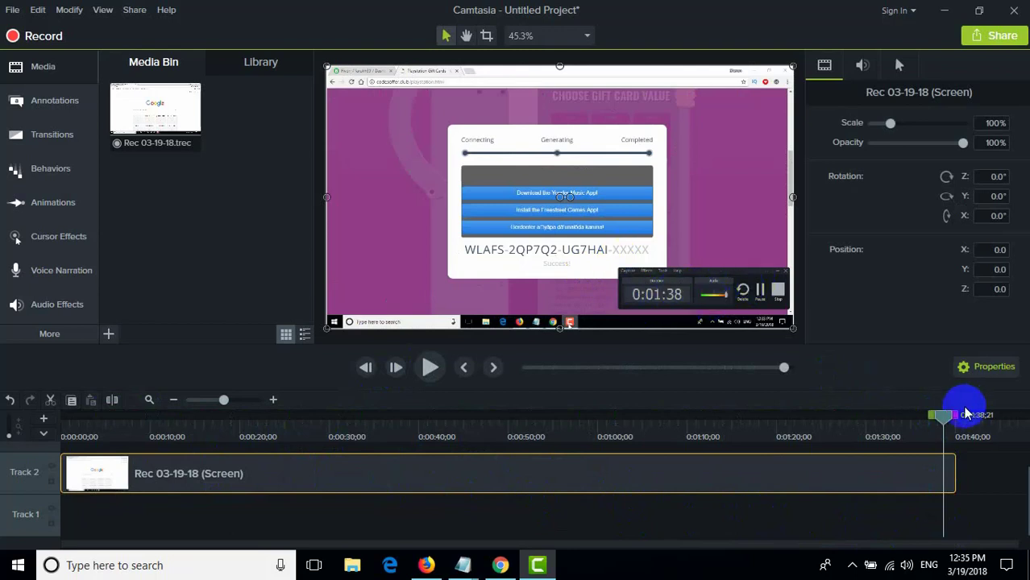
left_click_drag(946, 417, 944, 425)
left_click(961, 481)
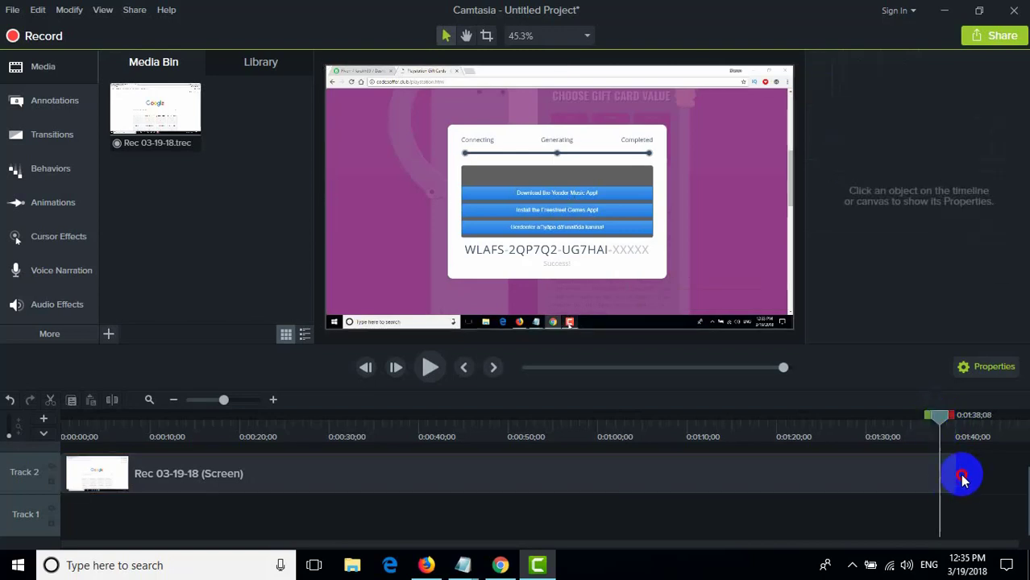
left_click(945, 478)
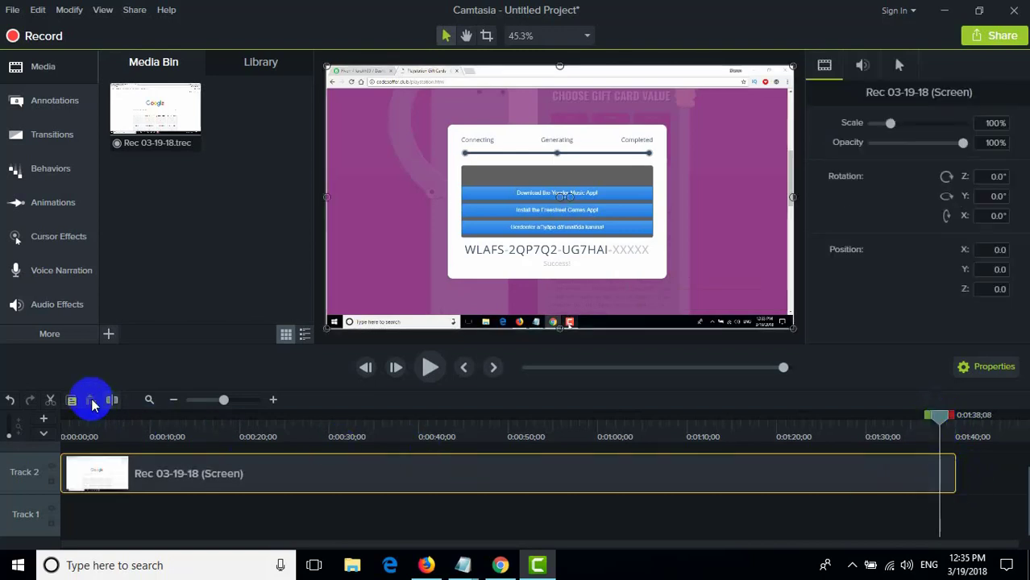
left_click(112, 401)
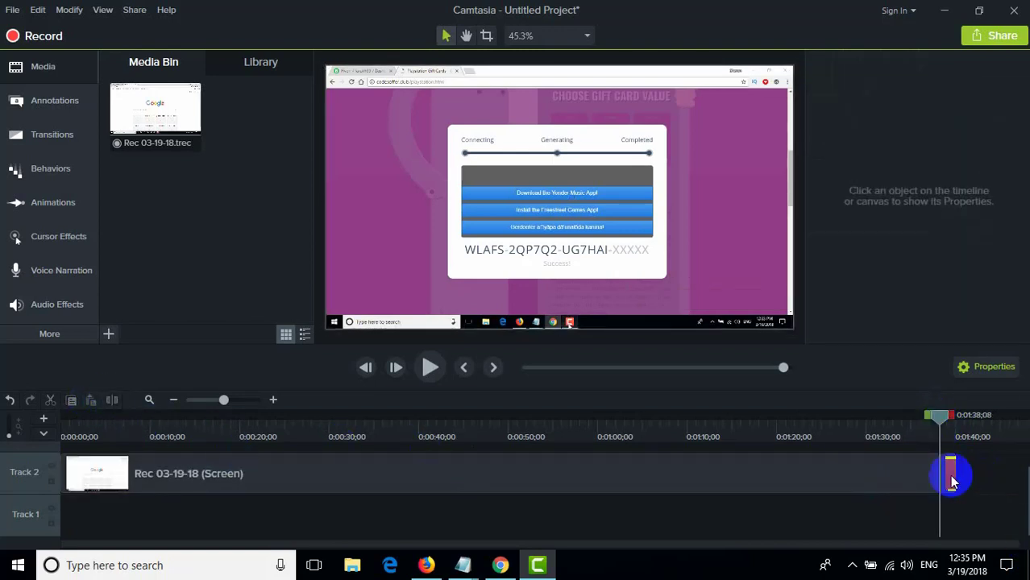
Separate the short end piece from the main screen clip and delete it.
left_click_drag(953, 482, 969, 482)
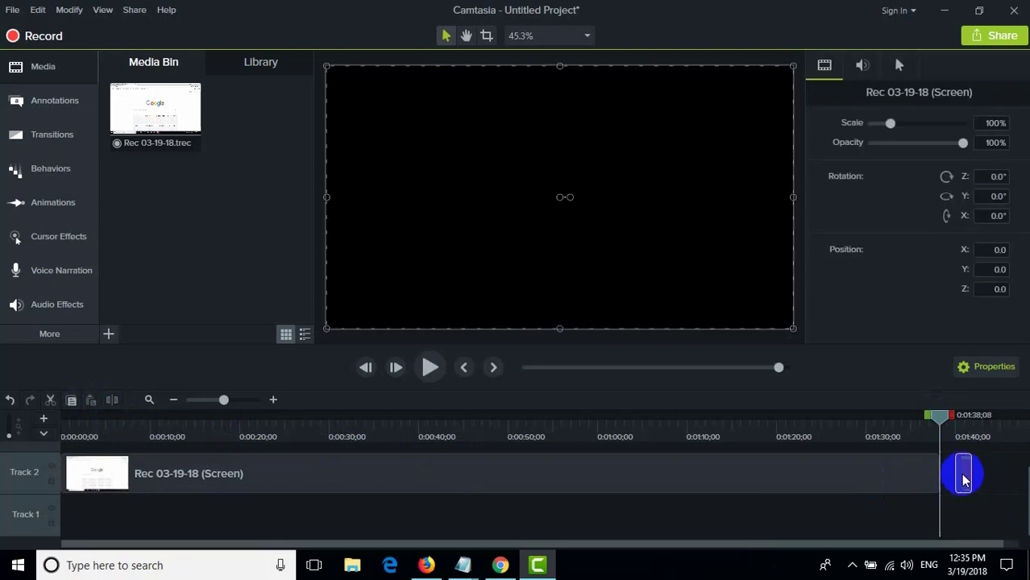
right_click(964, 479)
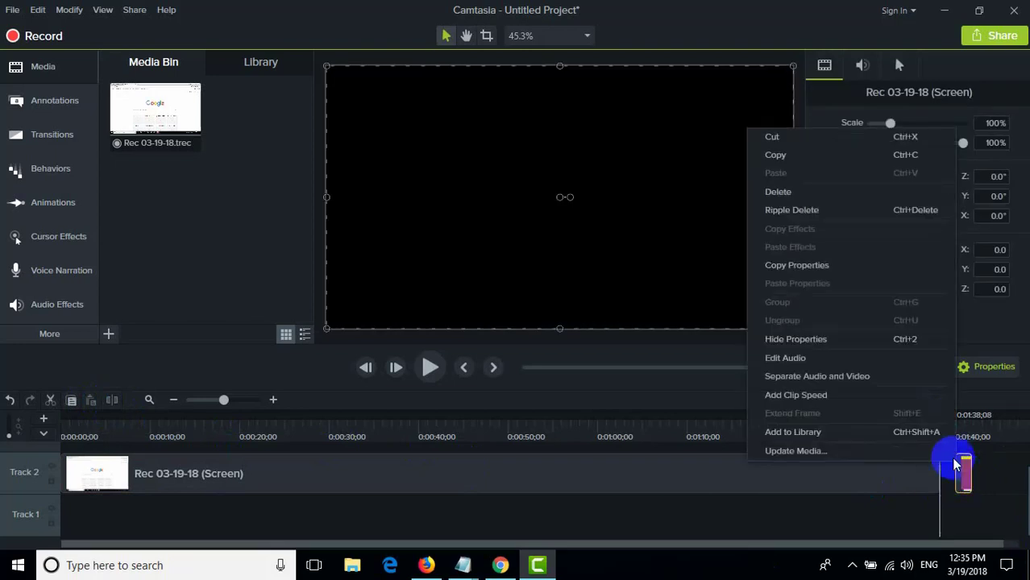
left_click(801, 194)
Select the remaining screen clip and scrub through its ending to 0:01:37;06.
left_click(780, 478)
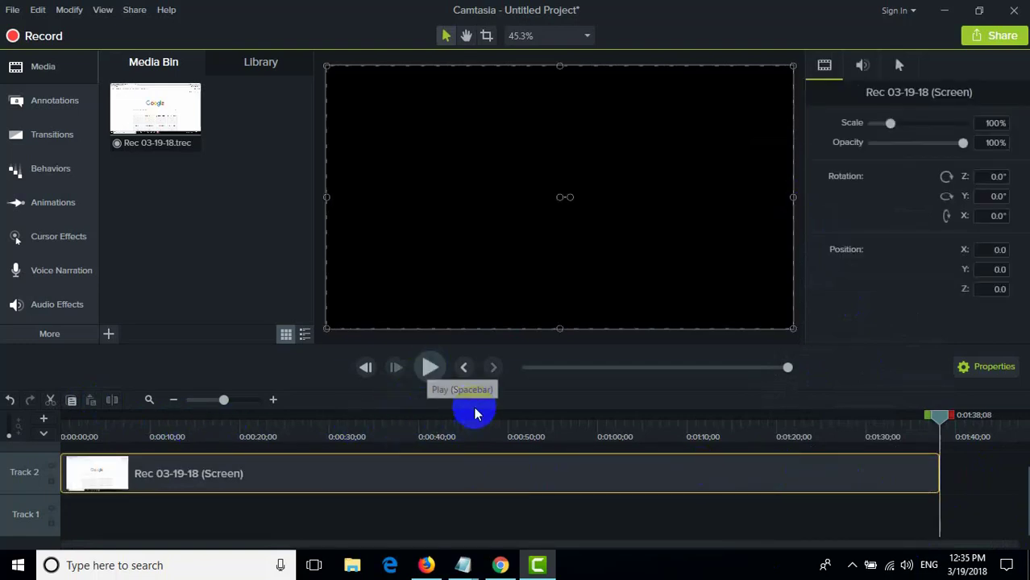
left_click(863, 437)
left_click_drag(862, 437, 936, 419)
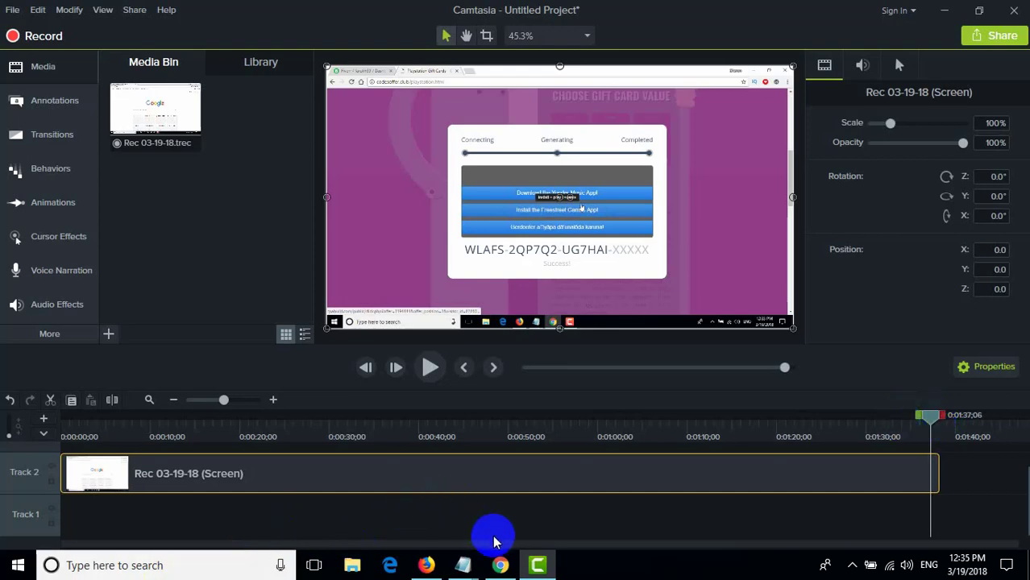
Switch to Chrome and open youtube.com in a new tab.
left_click(496, 564)
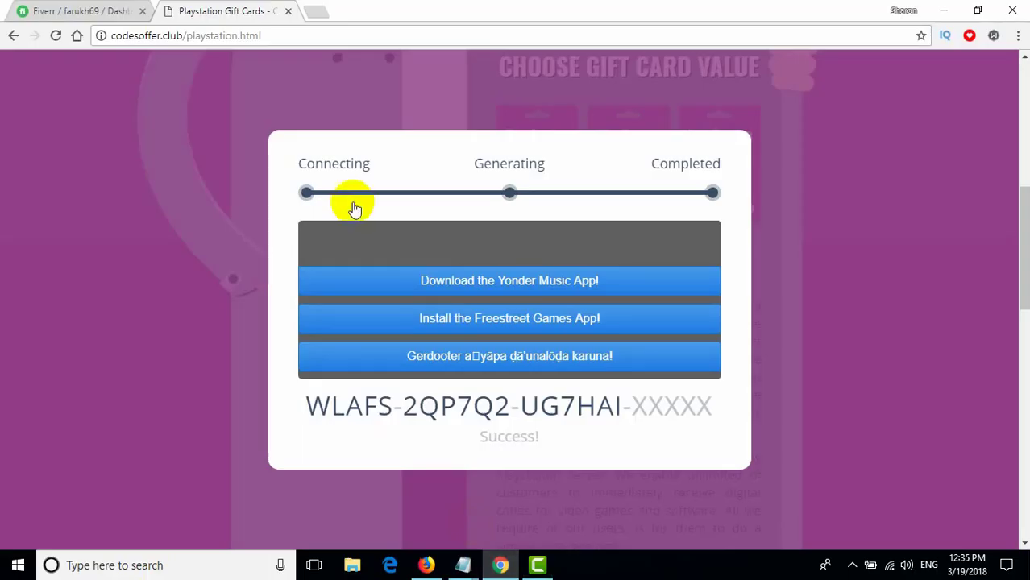
left_click(314, 12)
type("utube.com")
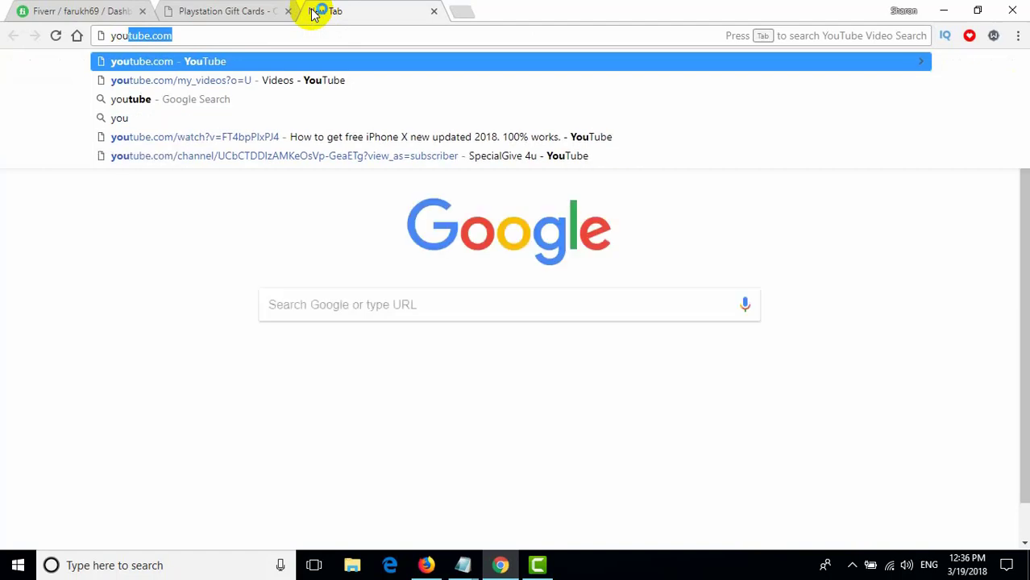
key("Return")
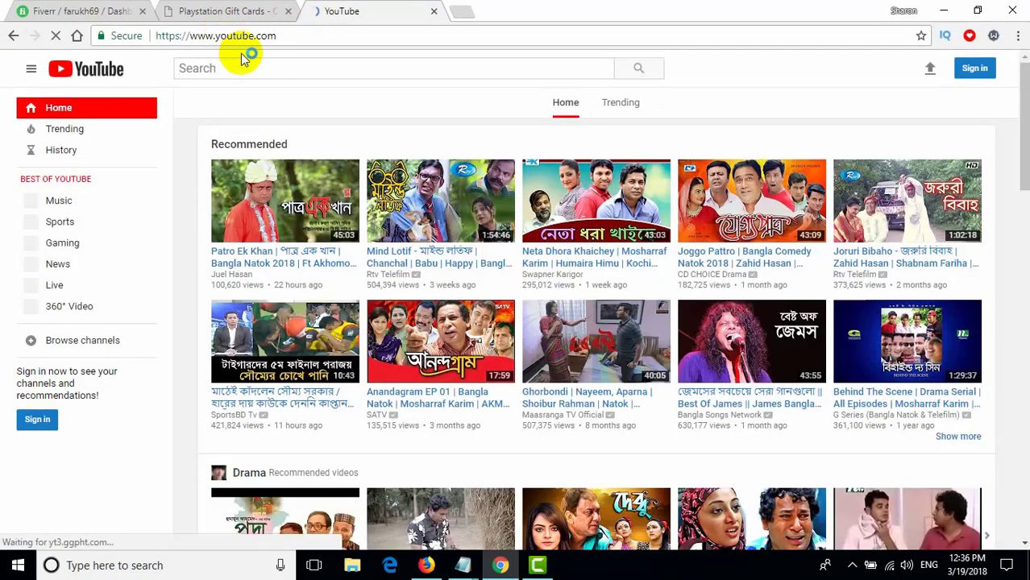
Search YouTube for "ps4 gift card".
left_click(244, 71)
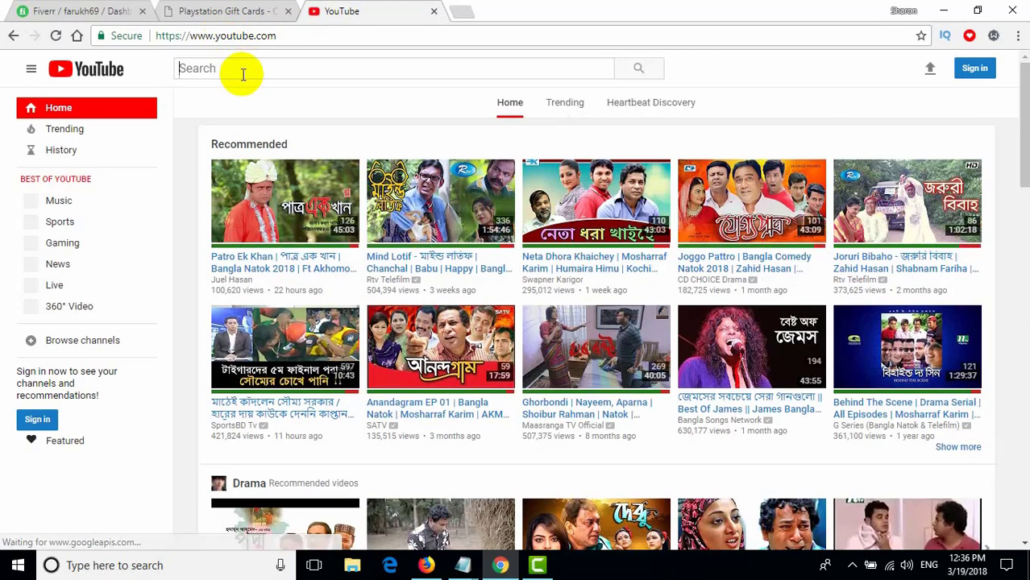
type("ps4")
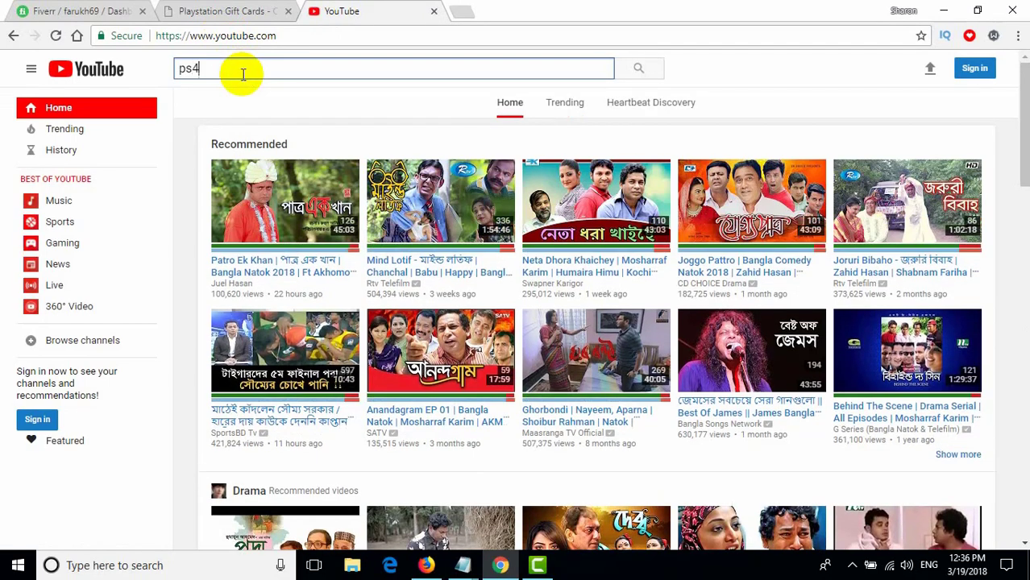
type(" gift ")
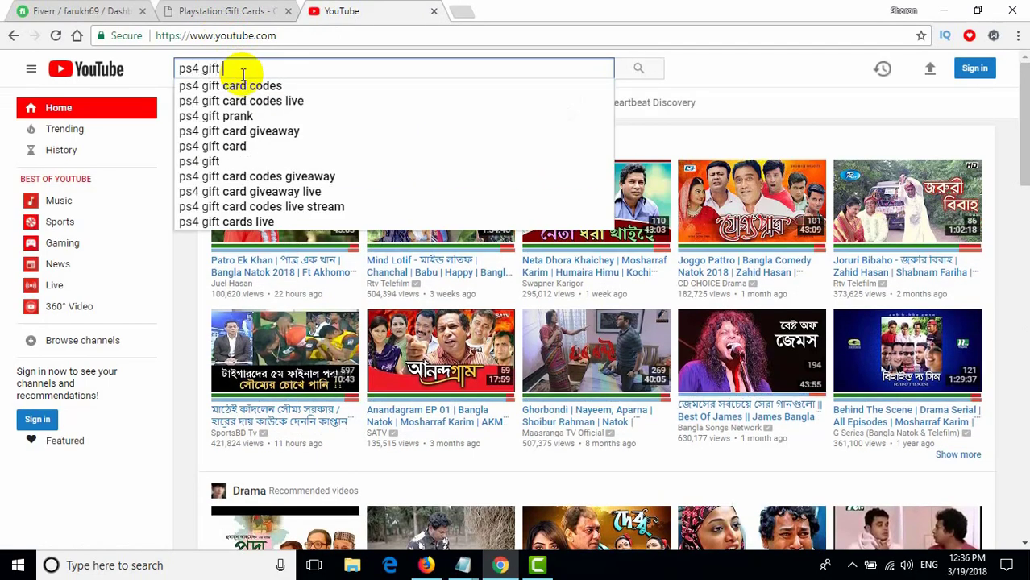
type("card")
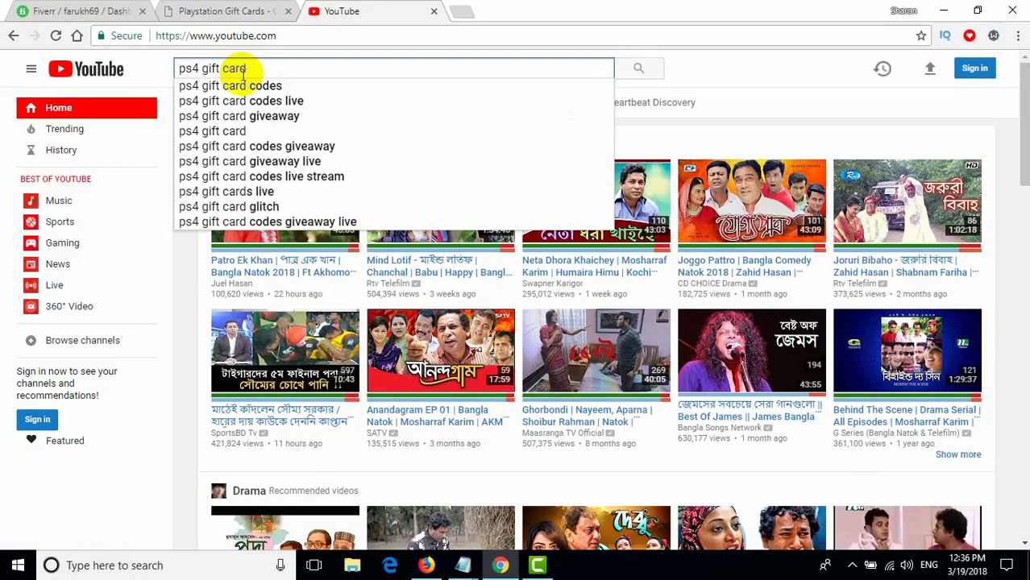
key("Return")
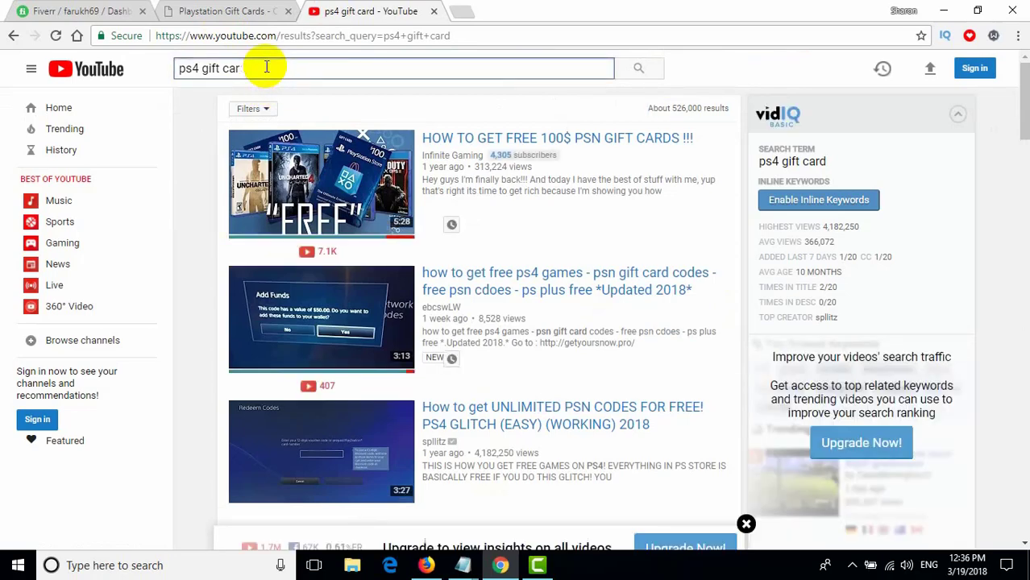
Change the YouTube search to "ps4 gift codes", then open the first video result and pause its playback.
key("BackSpace")
key("BackSpace")
key("BackSpace")
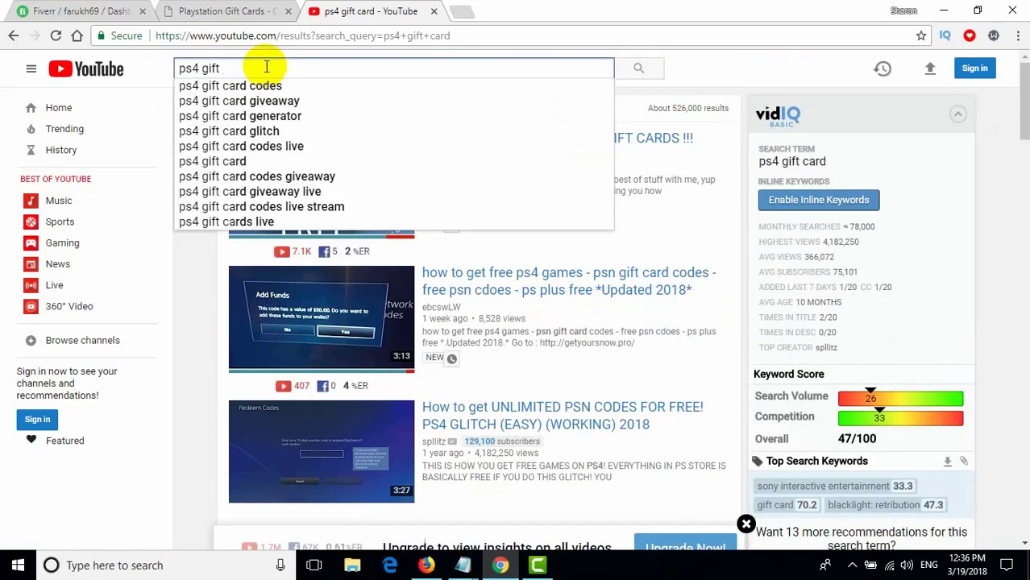
type("codes")
key("Return")
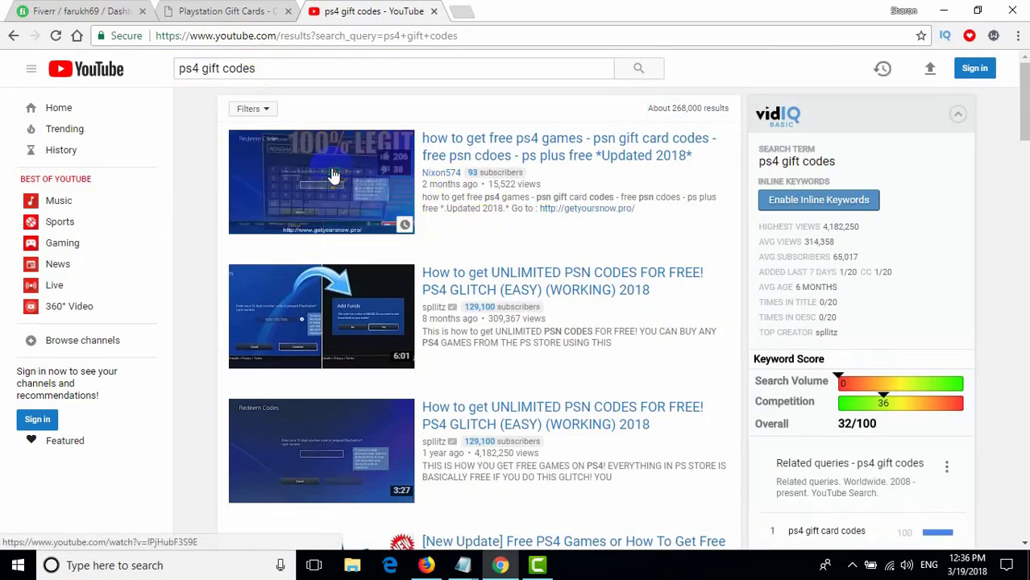
left_click(333, 175)
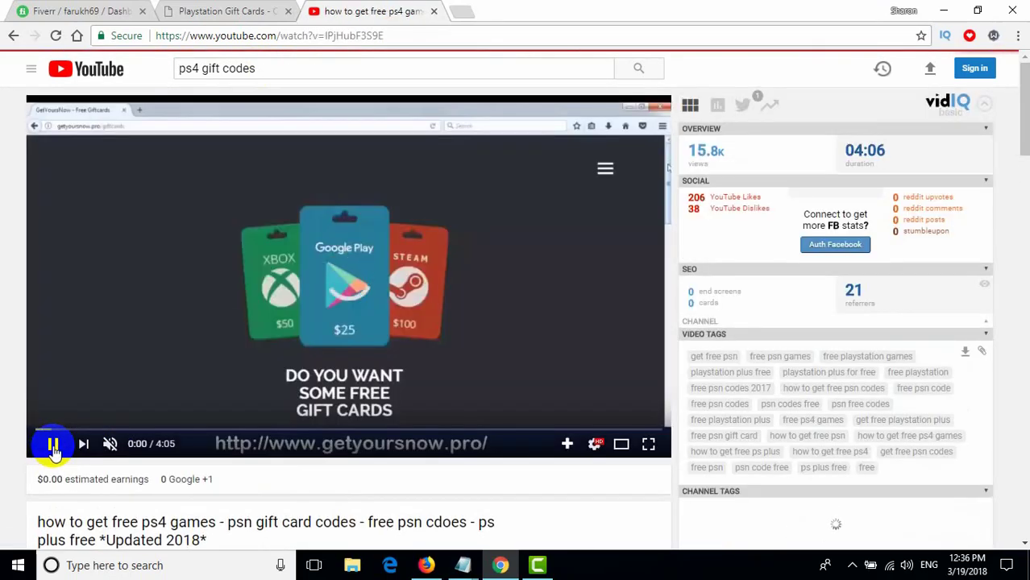
left_click(54, 445)
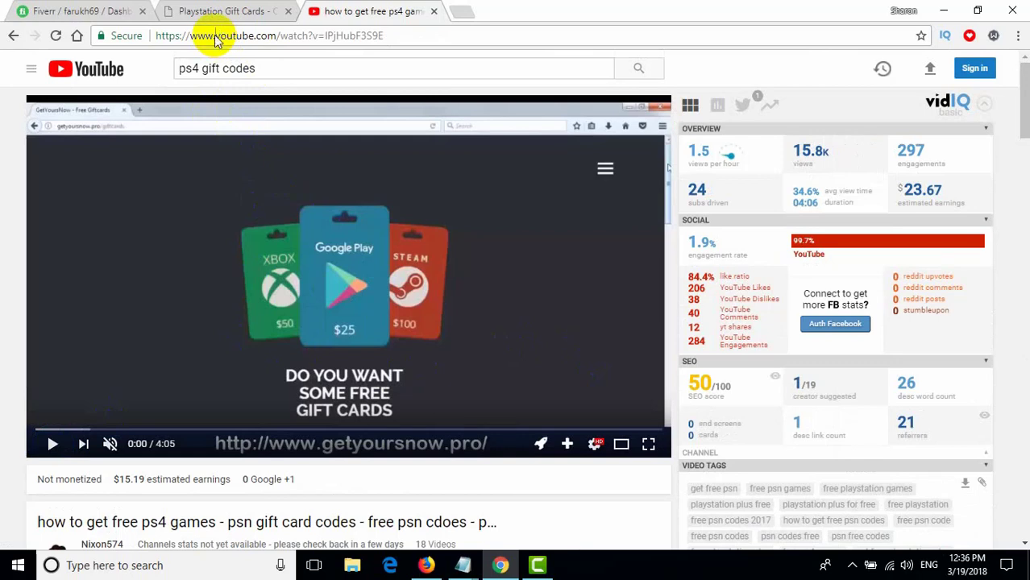
Insert "ss" before youtube.com in the video's address to load it in the savefrom.net downloader.
left_click(216, 40)
left_click(228, 46)
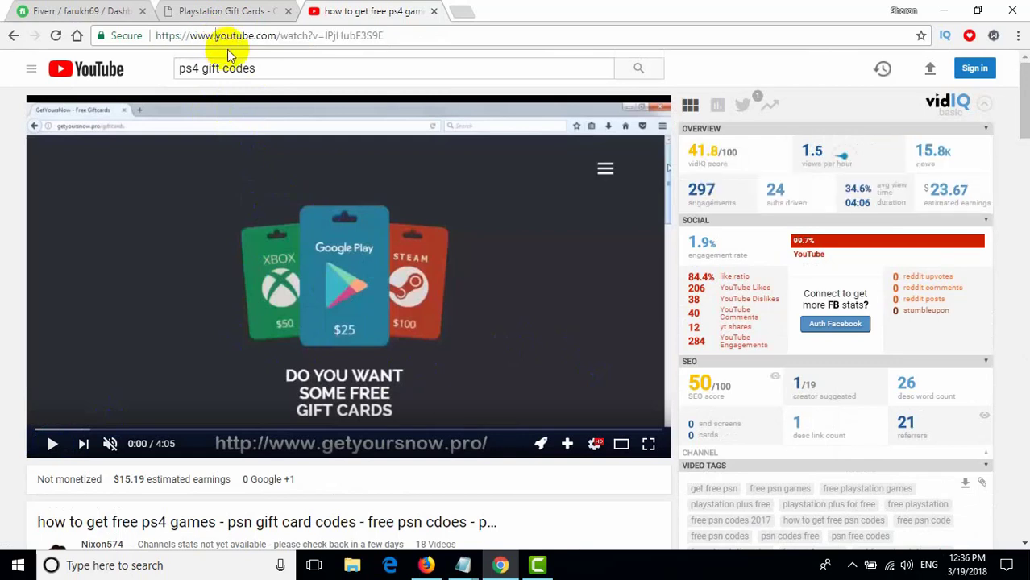
type("ss")
key("Return")
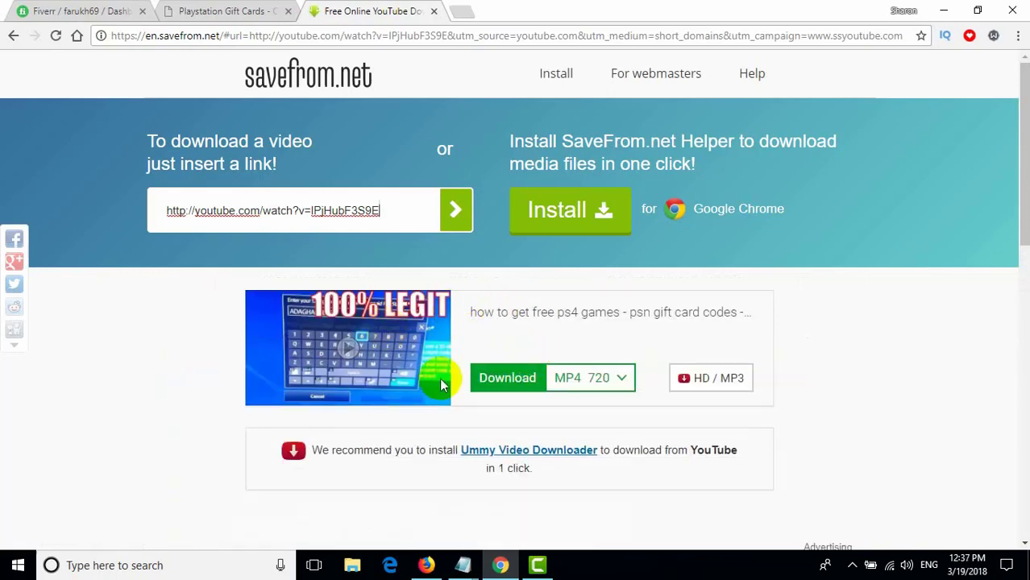
Download the video as MP4 720 from savefrom.net and dismiss the Ummy Video Downloader offer.
left_click(608, 391)
left_click(608, 393)
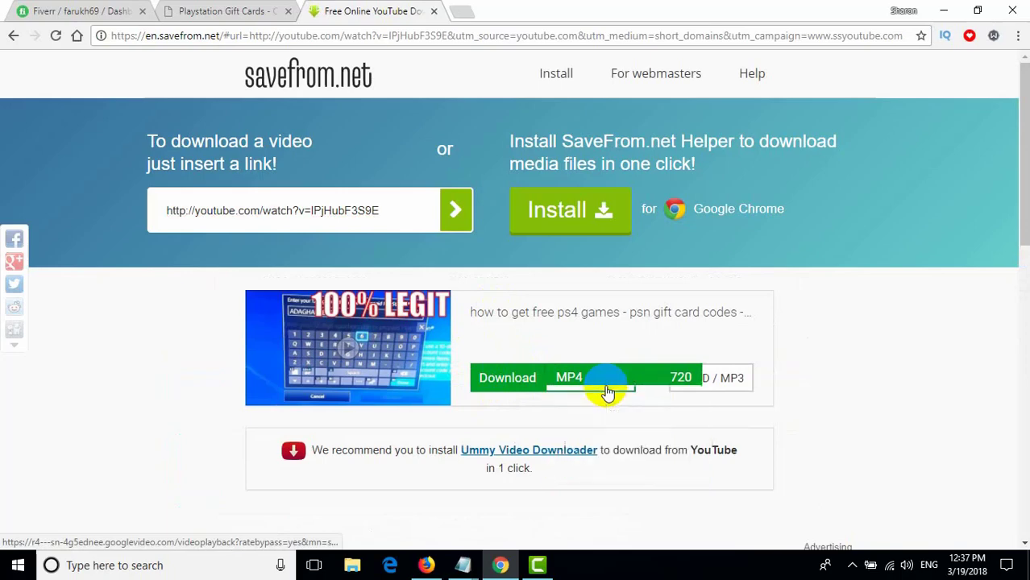
left_click(505, 386)
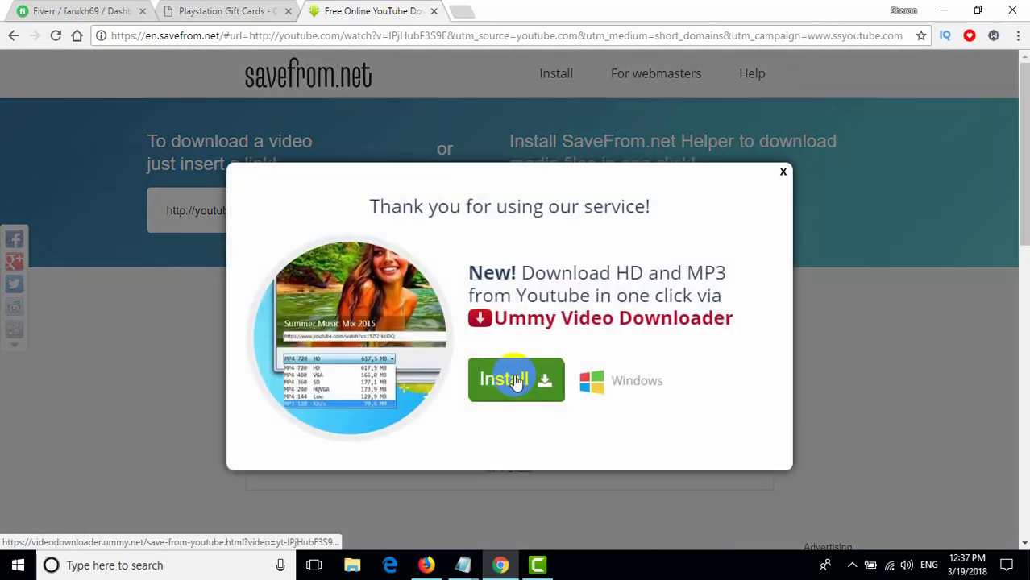
left_click(783, 175)
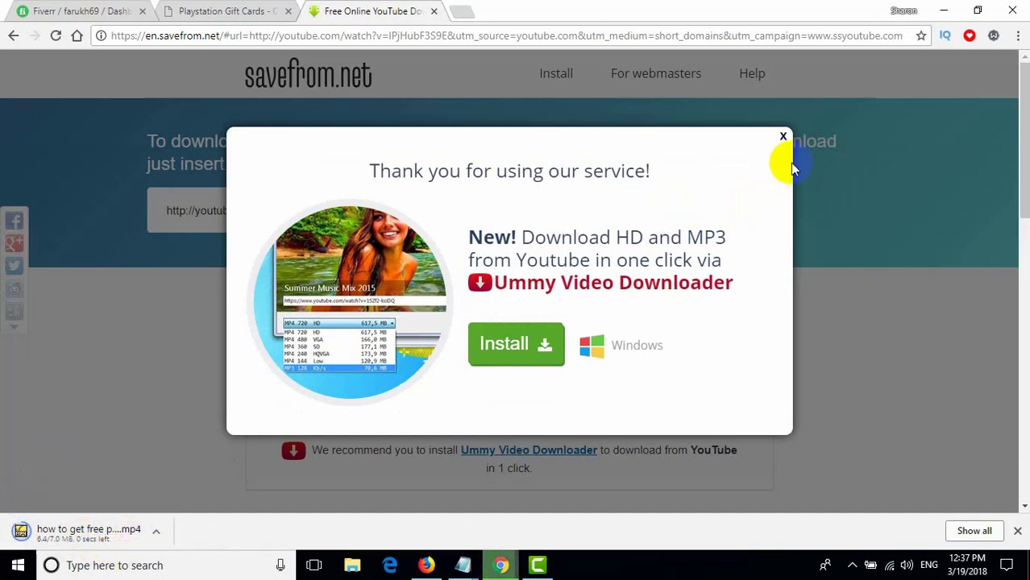
left_click(786, 136)
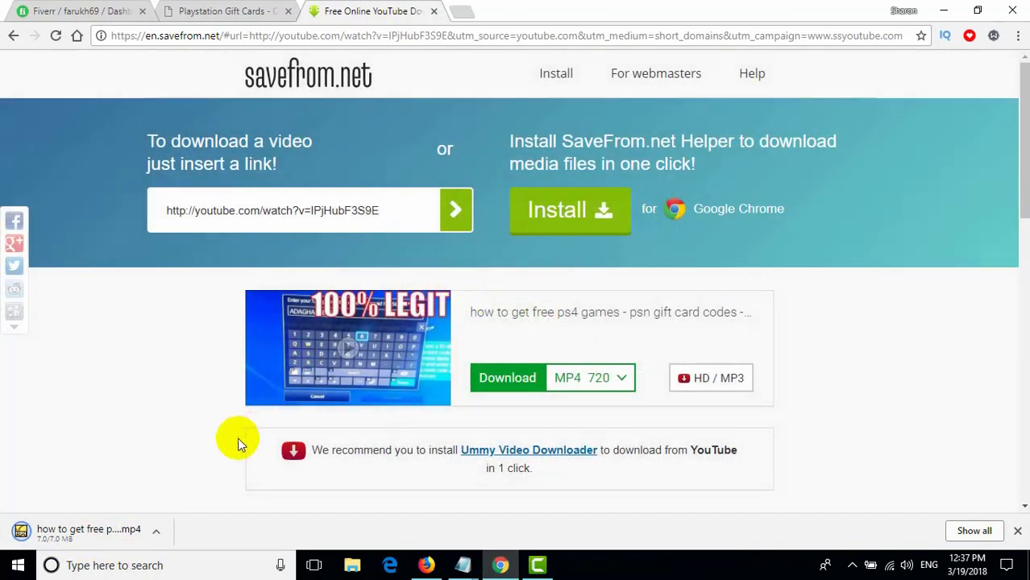
Show the downloaded MP4 in its folder and cut the file.
left_click(156, 534)
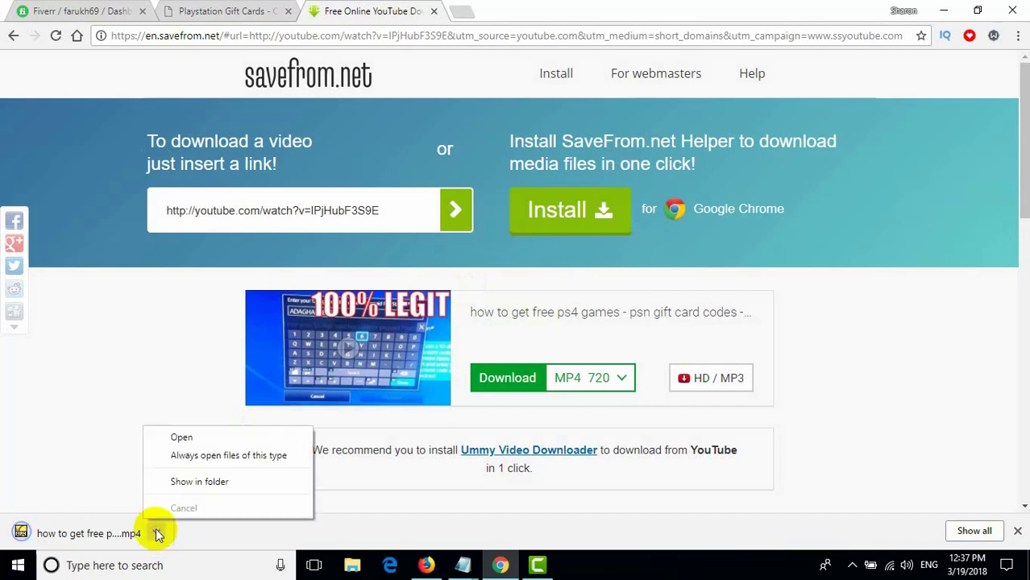
left_click(229, 483)
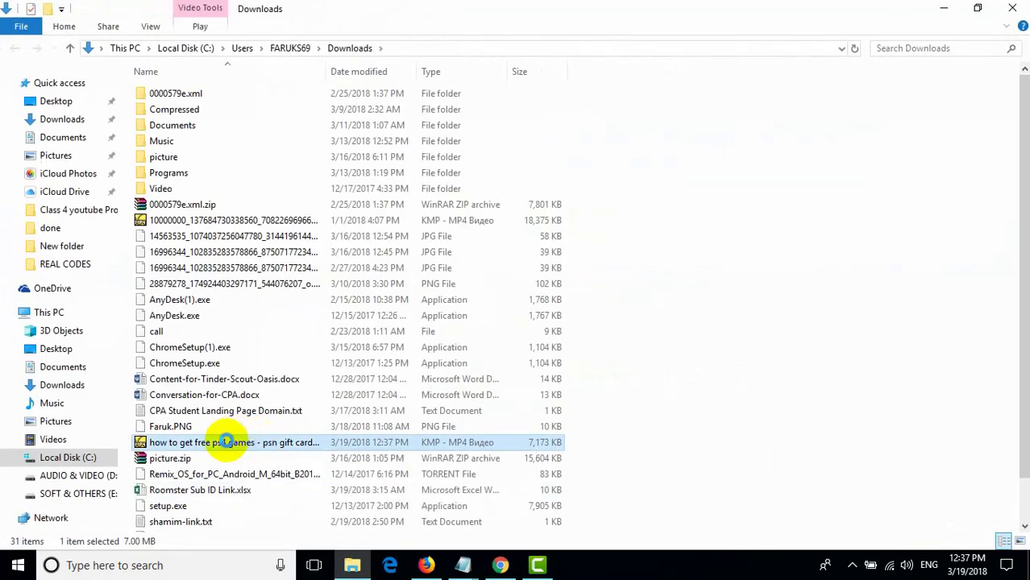
right_click(226, 442)
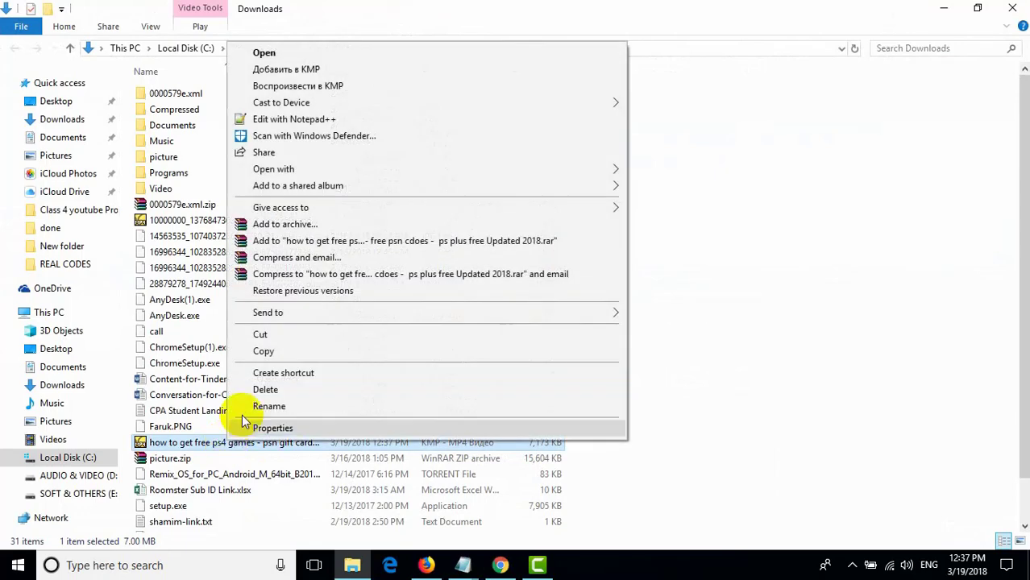
left_click(273, 331)
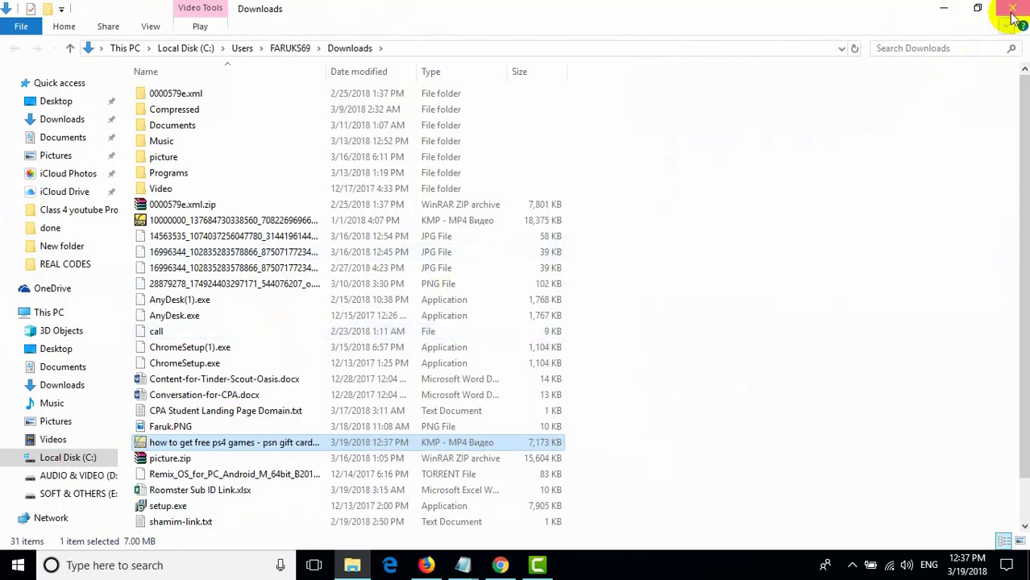
Clear the open windows away and paste the cut MP4 video onto the desktop.
left_click(1010, 8)
left_click(953, 13)
left_click(892, 10)
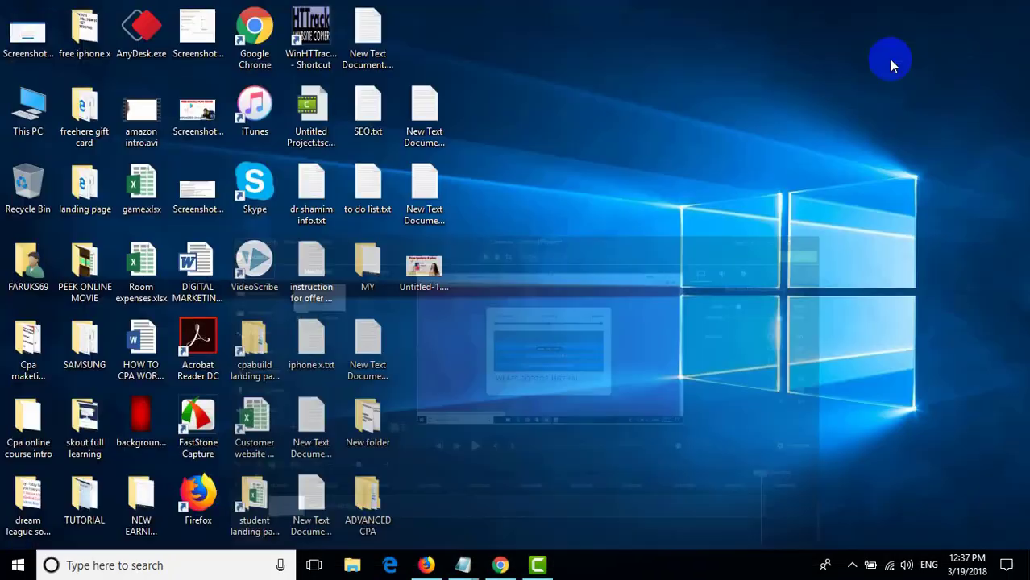
right_click(604, 145)
left_click(641, 210)
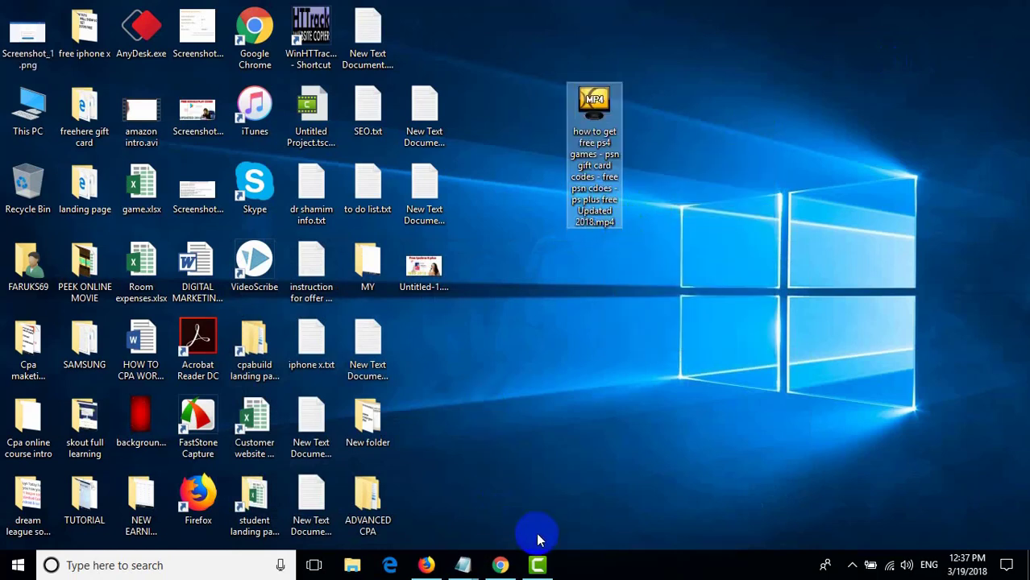
Switch back to Camtasia and import the "how to get free ps4 games" video from the Desktop into the project media.
left_click(538, 565)
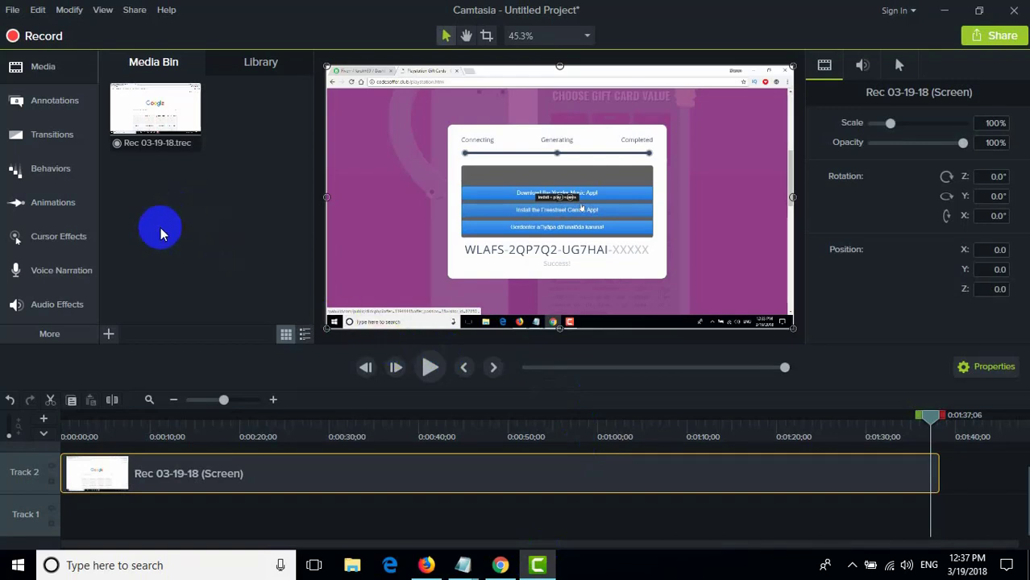
left_click(109, 335)
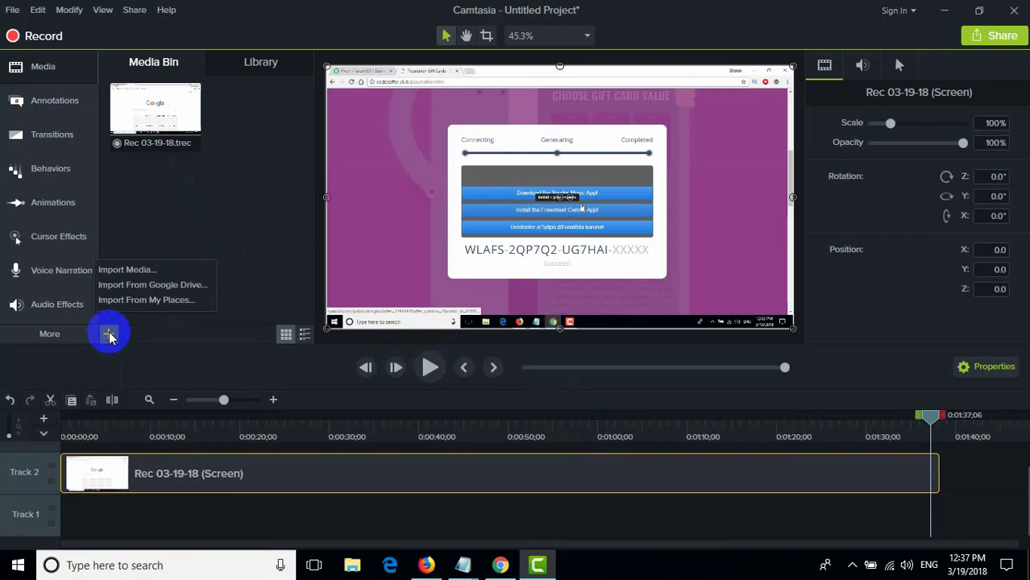
left_click(128, 271)
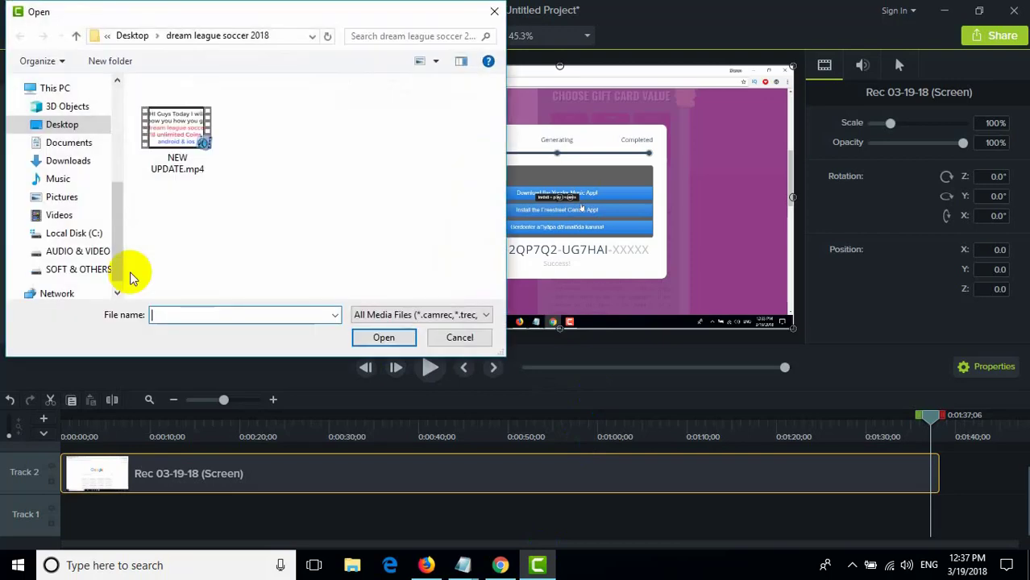
left_click(63, 124)
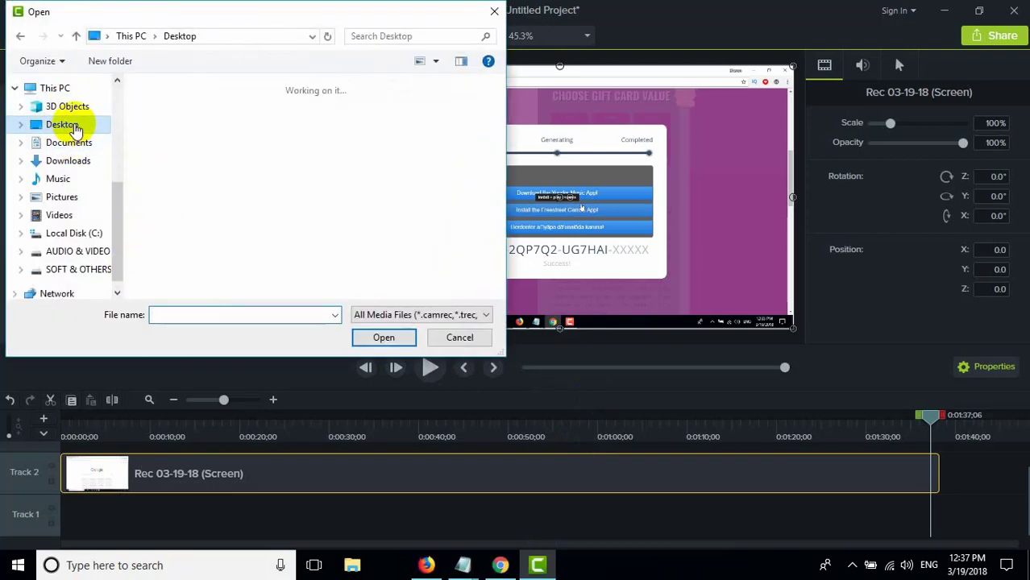
left_click_drag(492, 115, 493, 237)
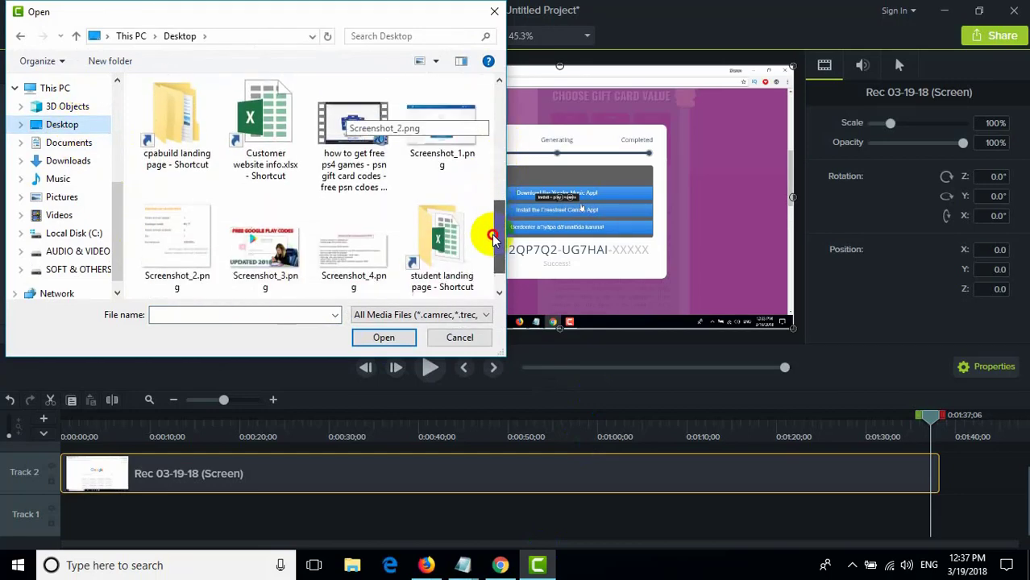
left_click(347, 136)
left_click(385, 338)
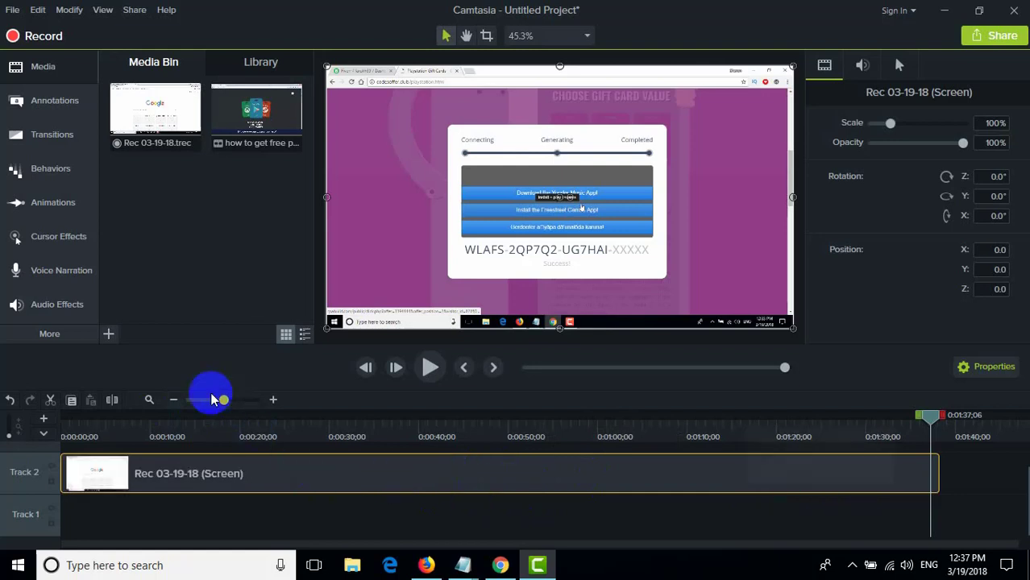
Place the imported video on Track 2 directly after the screen clip and move the playhead to 0:02:17;06.
left_click(173, 401)
left_click(174, 401)
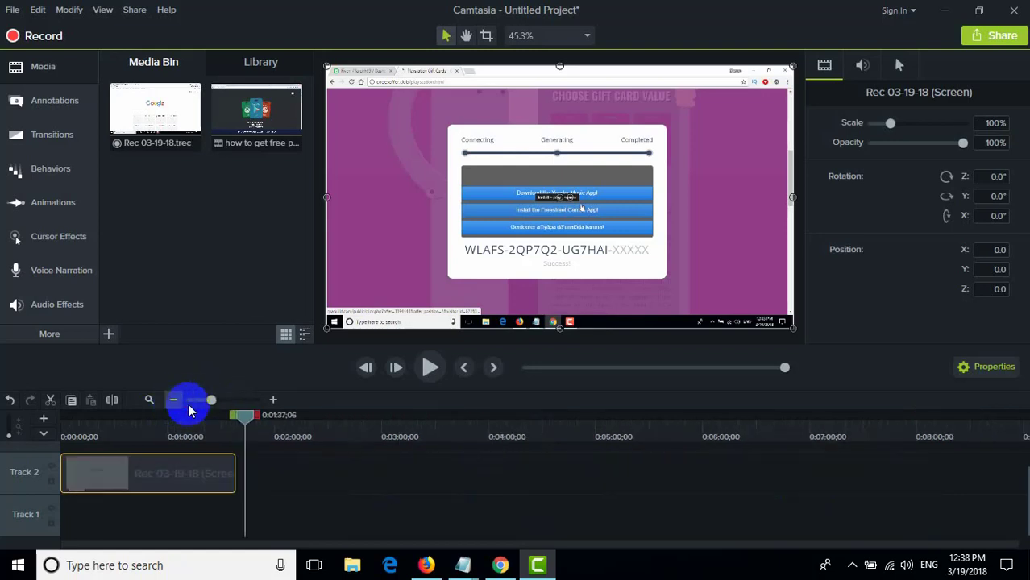
left_click(274, 401)
left_click(273, 400)
mouse_move(264, 478)
left_mouse_down()
mouse_move(258, 533)
mouse_move(266, 488)
left_mouse_up()
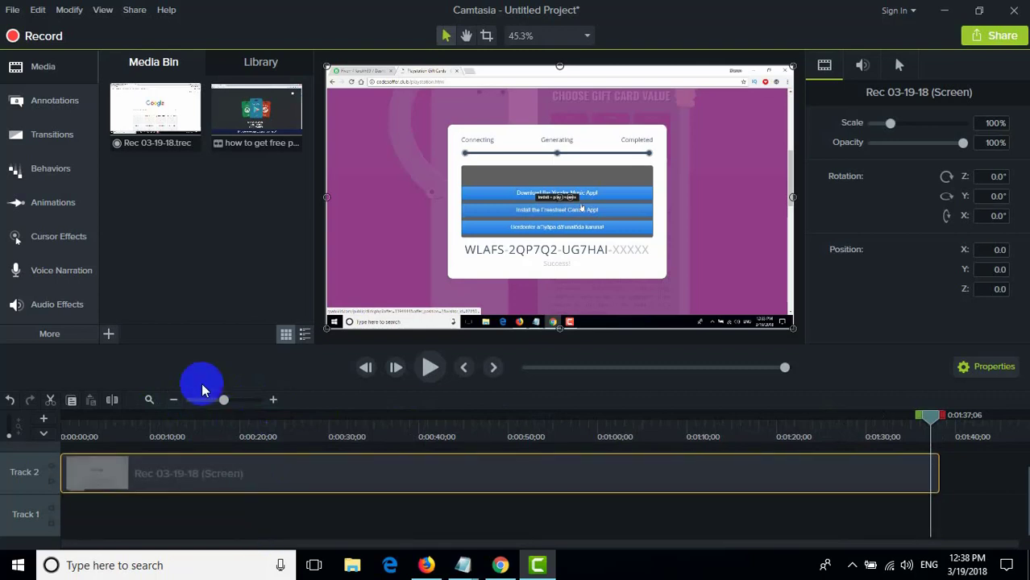
left_click(174, 400)
left_click(174, 400)
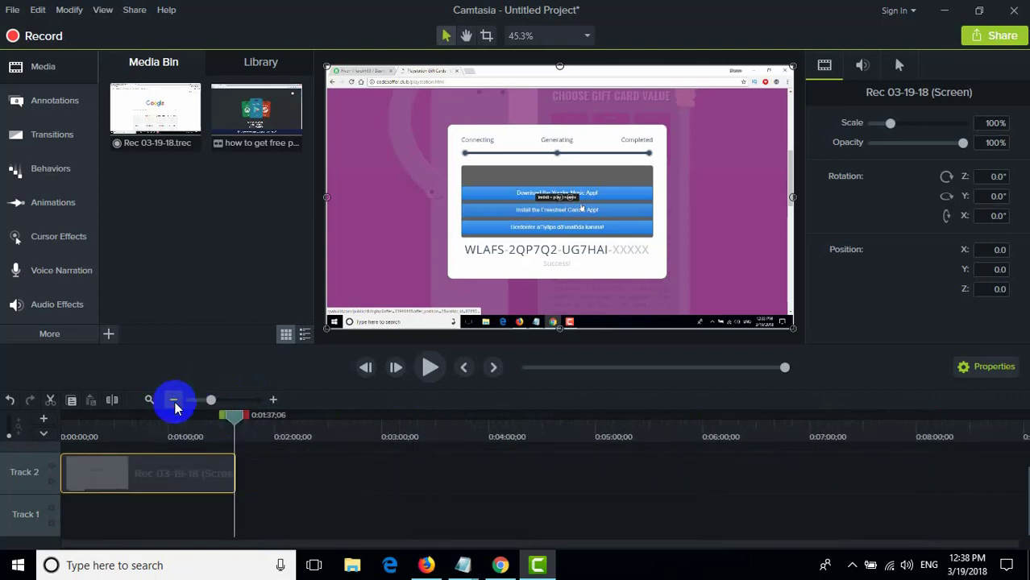
left_click_drag(253, 108, 241, 514)
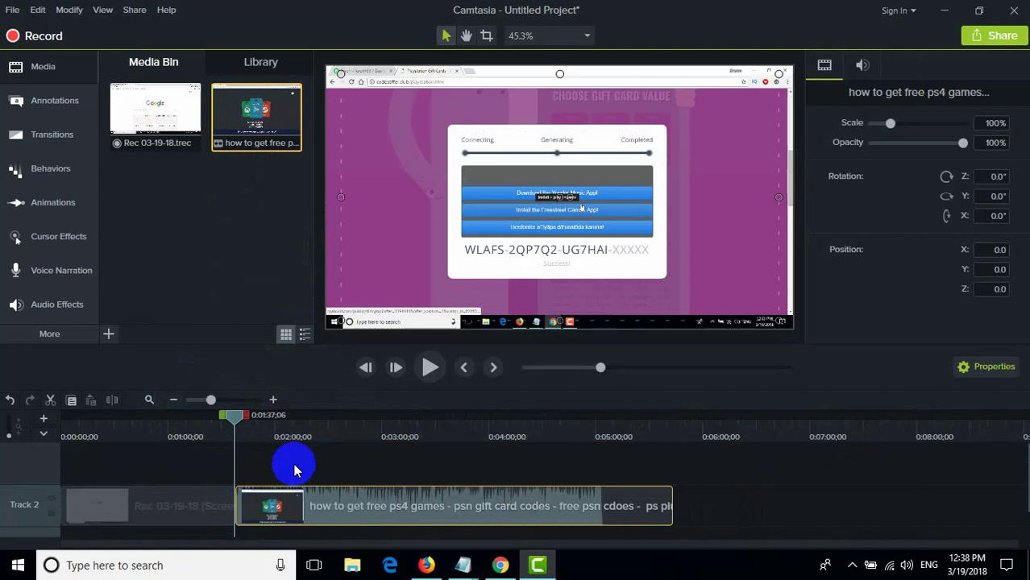
left_click(285, 431)
left_click_drag(288, 421, 307, 423)
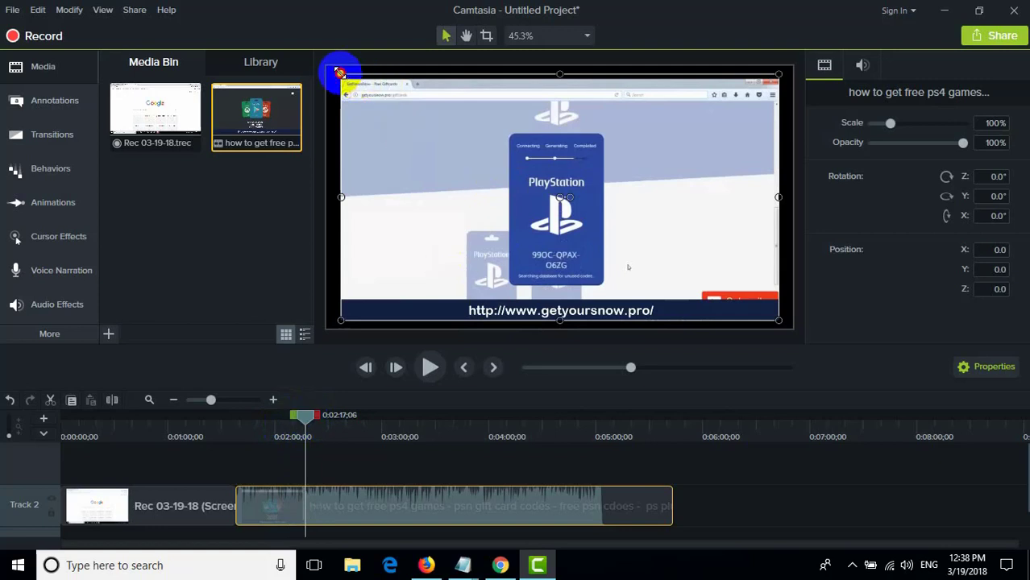
Enlarge the imported PS4 video to 106.6% scale so it fills the whole canvas.
left_click_drag(339, 73, 325, 66)
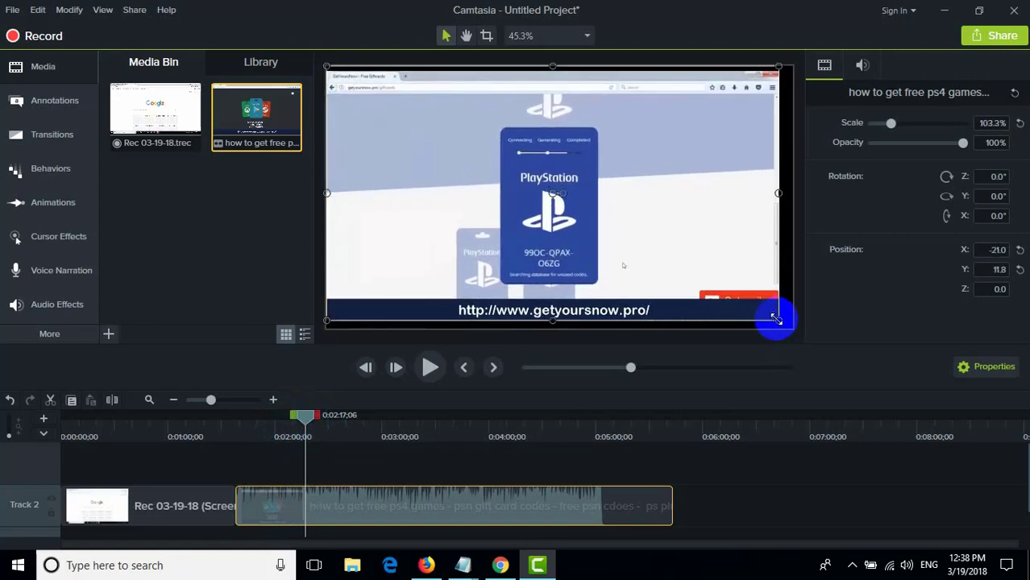
left_click_drag(776, 320, 790, 325)
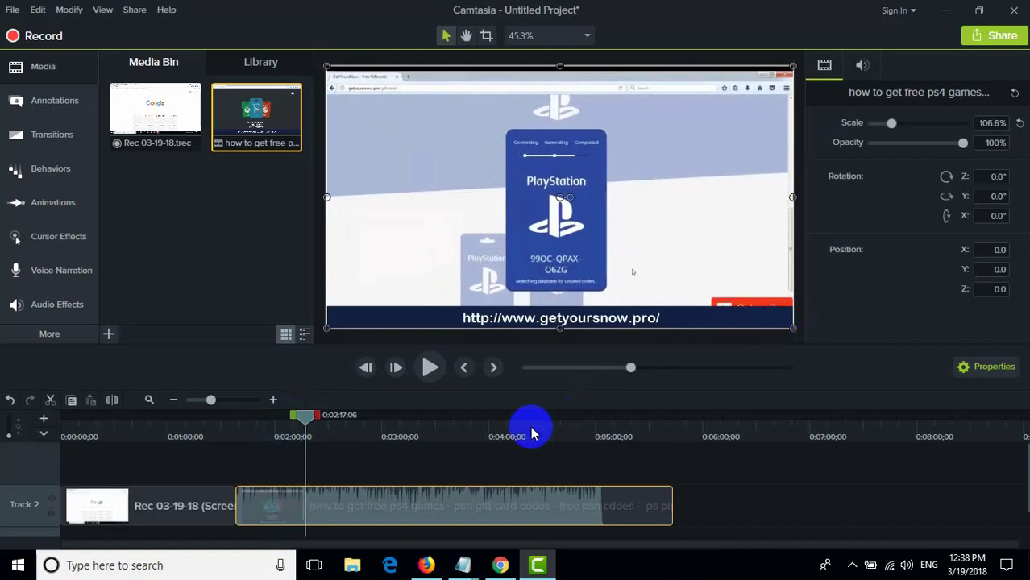
Split the PS4 video at 0:02:43;14, delete its first part, and move the remainder directly after the screen recording on Track 2.
left_click_drag(310, 425, 353, 419)
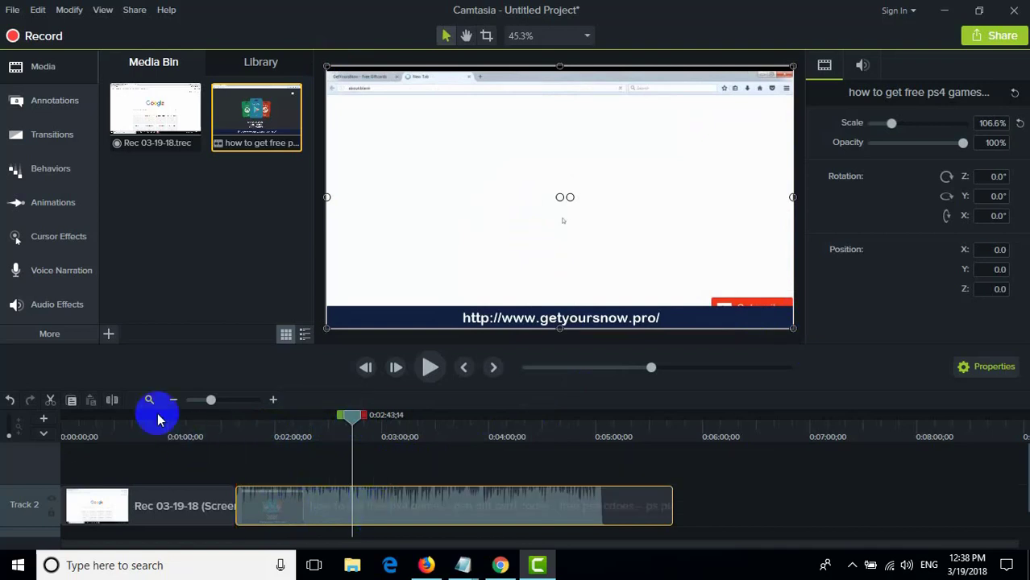
left_click(112, 403)
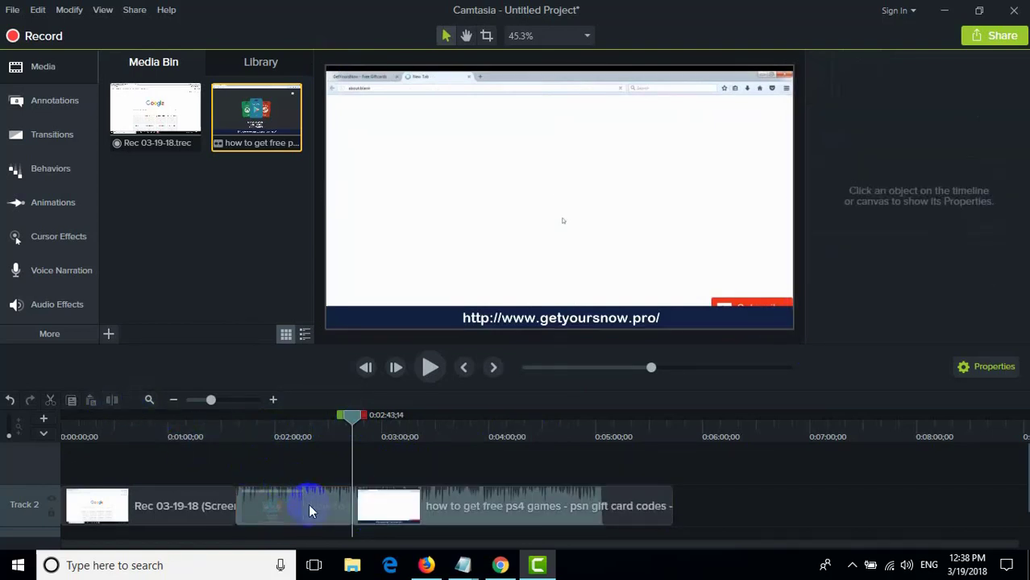
left_click_drag(311, 508, 313, 461)
right_click(313, 461)
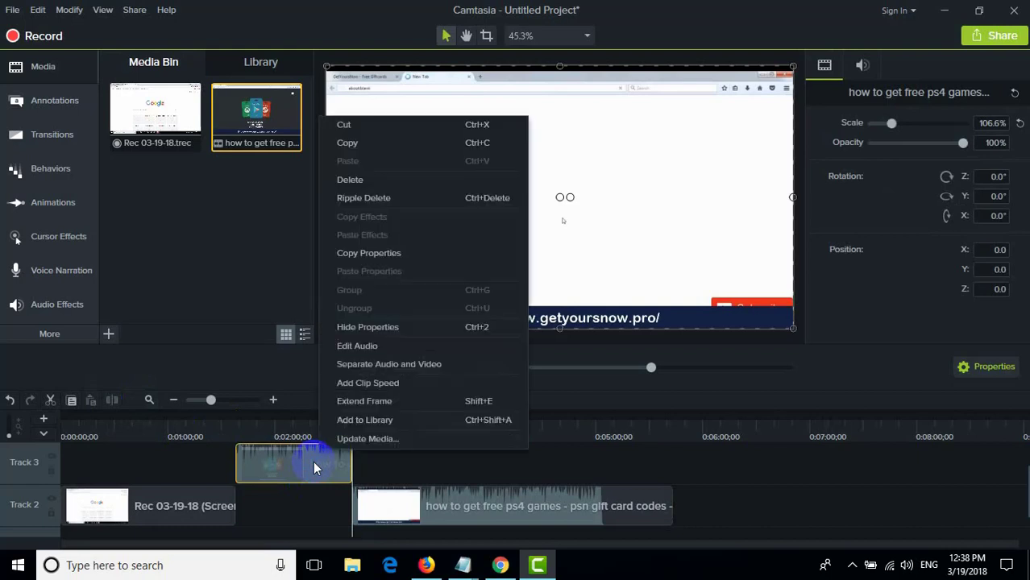
left_click(371, 179)
left_click_drag(432, 512, 321, 506)
Play back the transition from the screen recording into the PS4 video, from 0:01:35;21 to 0:01:51;00.
left_click(226, 433)
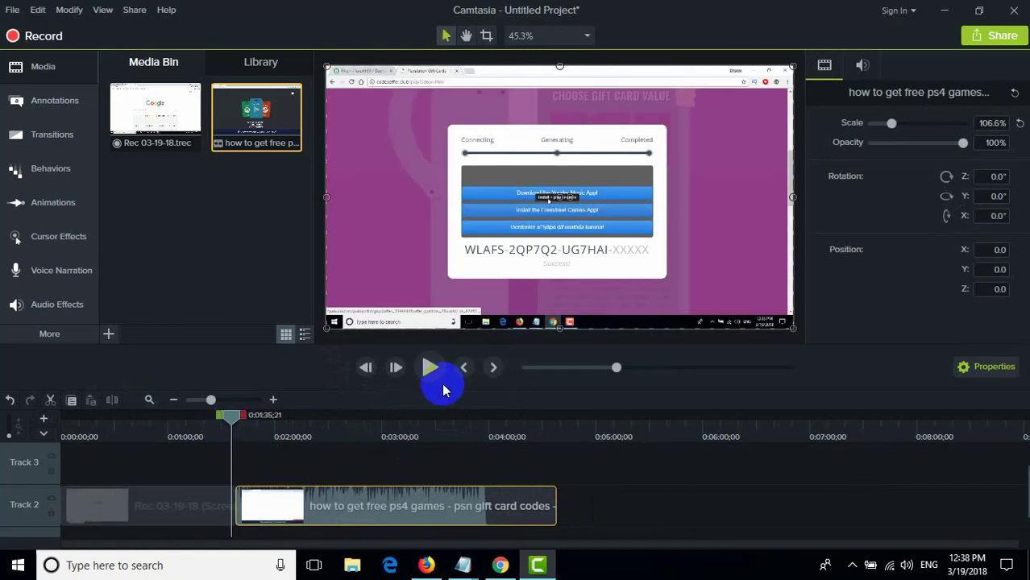
left_click(433, 371)
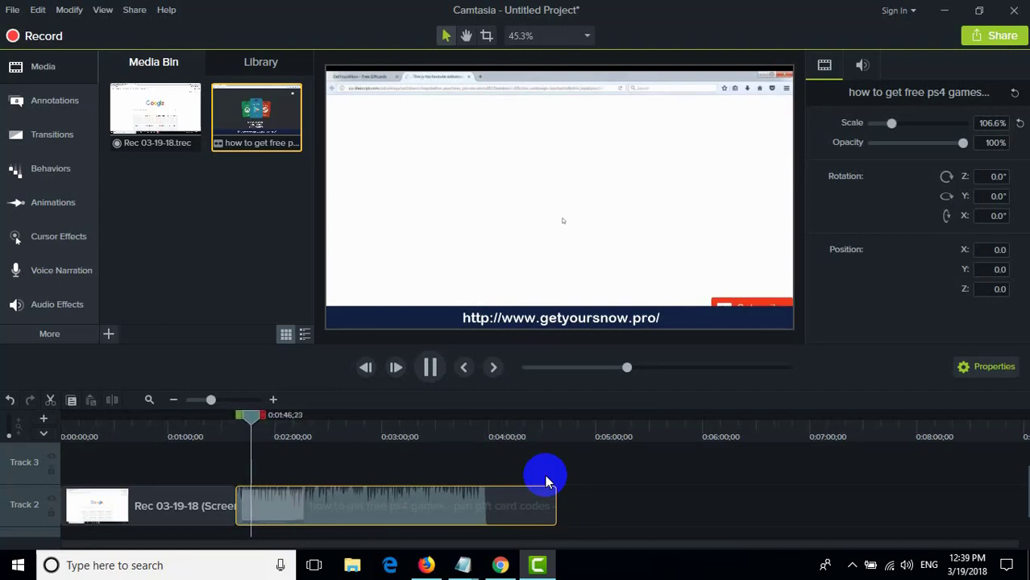
left_click(434, 367)
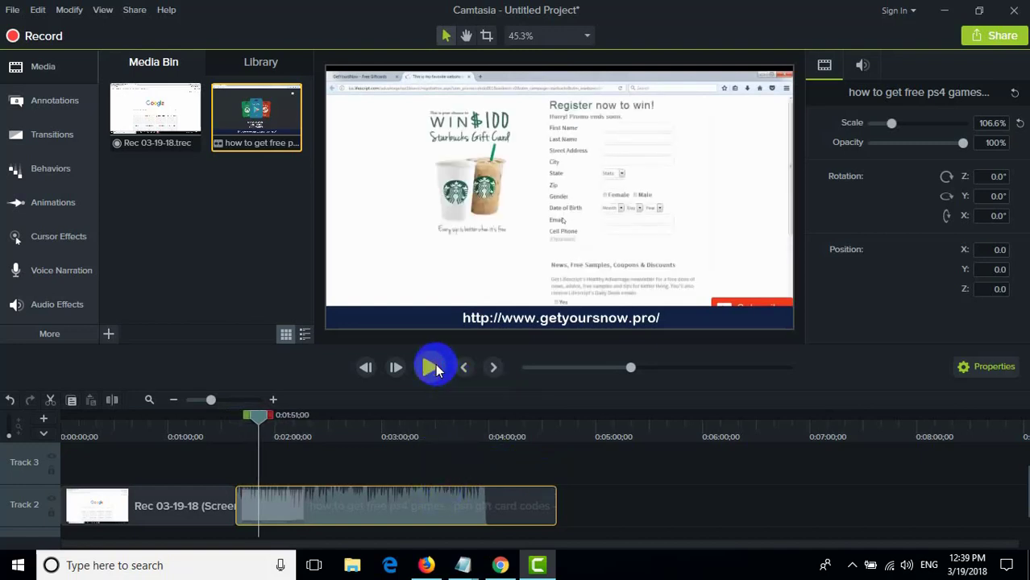
left_click(495, 314)
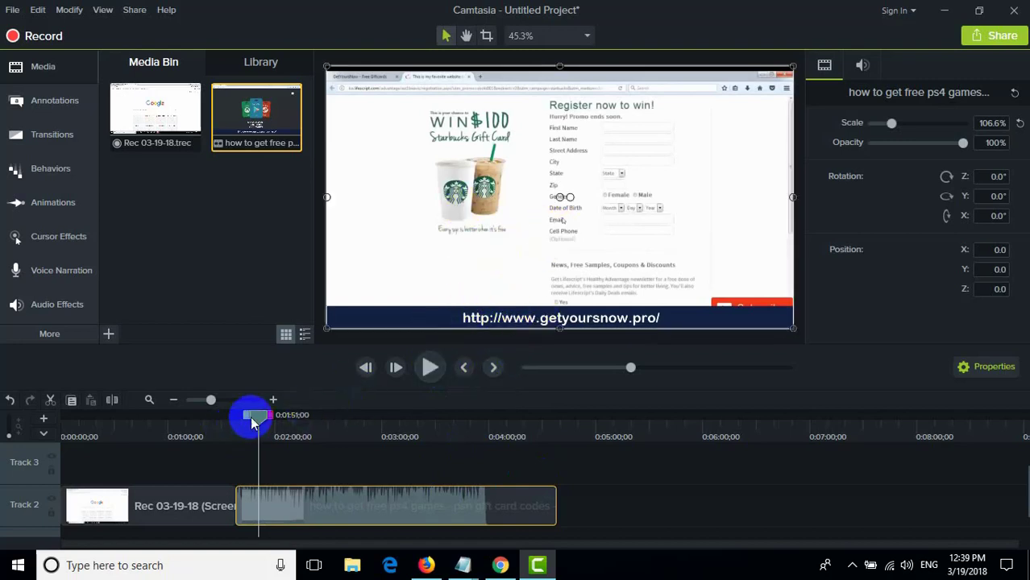
Split the PS4 video at 0:02:35;14 and delete everything after the cut.
left_click_drag(261, 420, 335, 480)
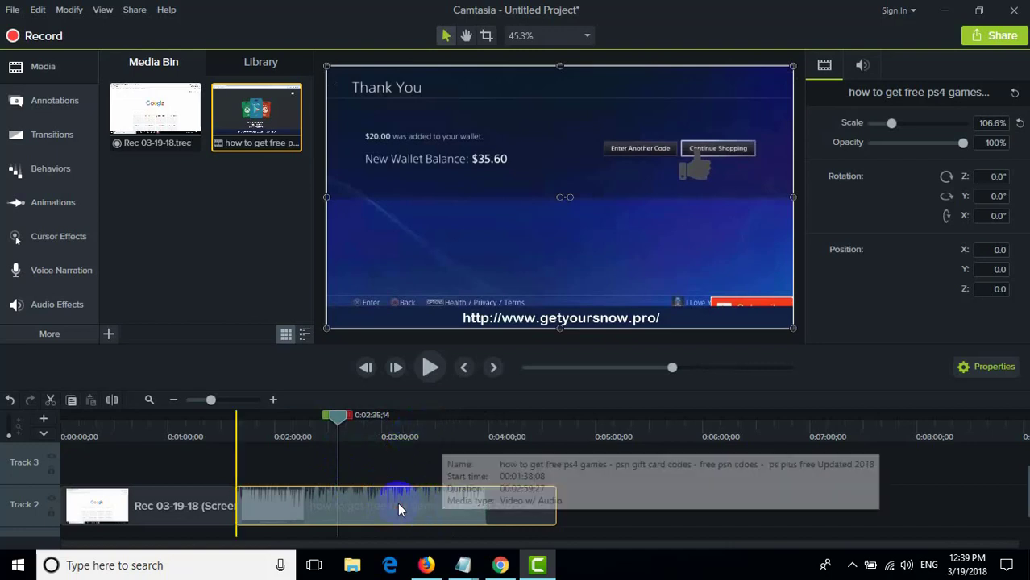
left_click(114, 405)
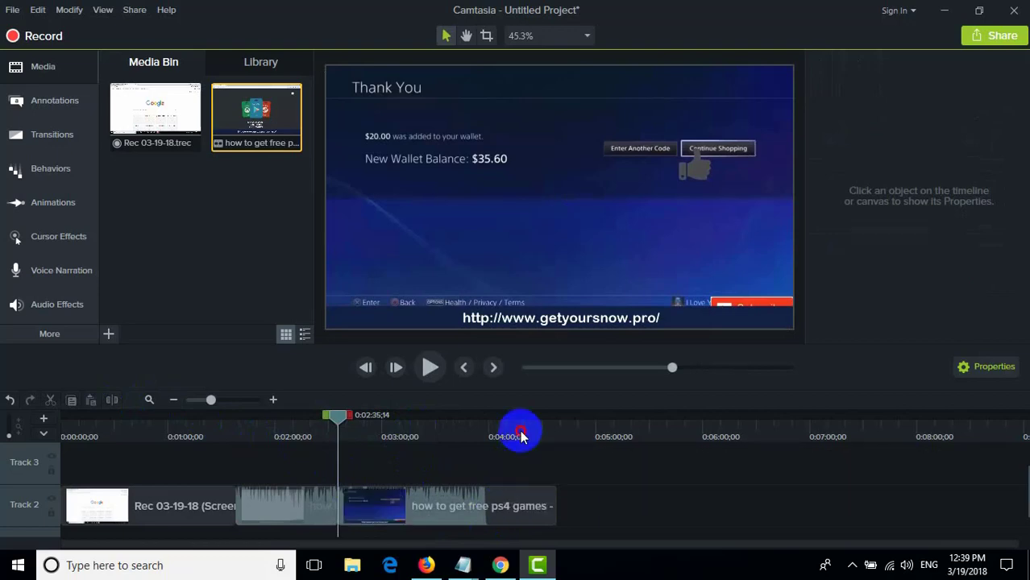
left_click_drag(520, 436, 540, 421)
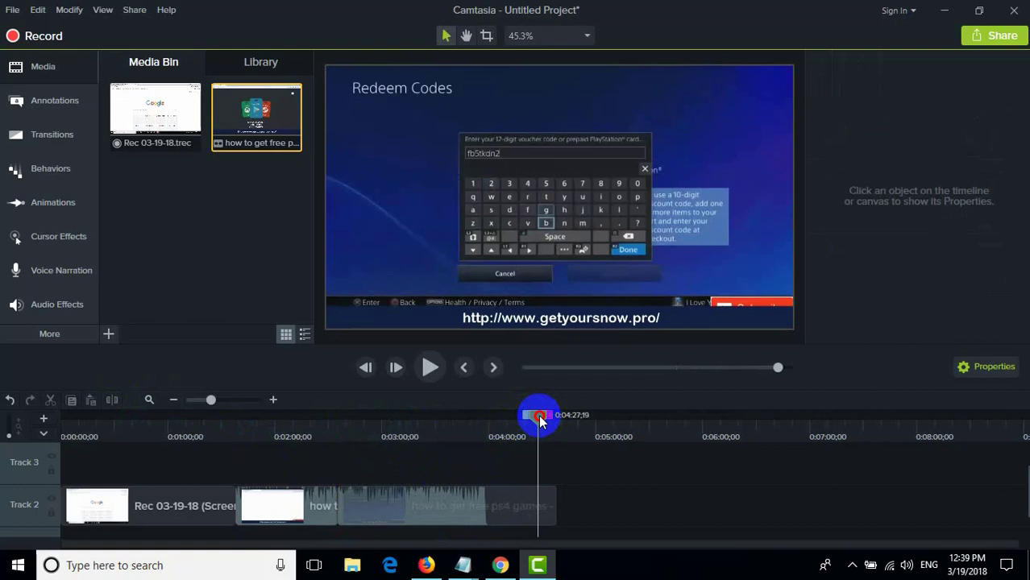
left_click(467, 499)
right_click(467, 500)
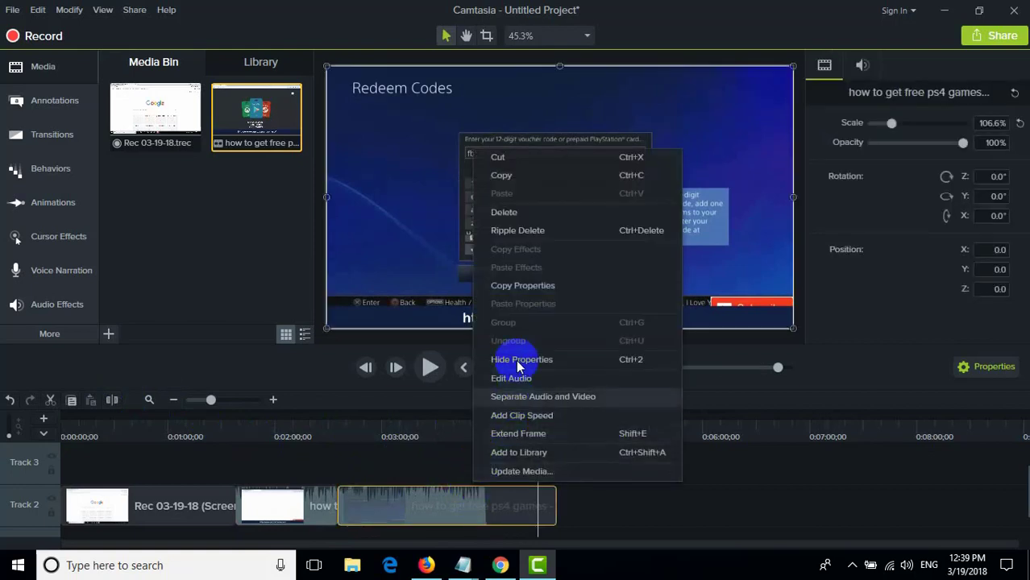
left_click(493, 211)
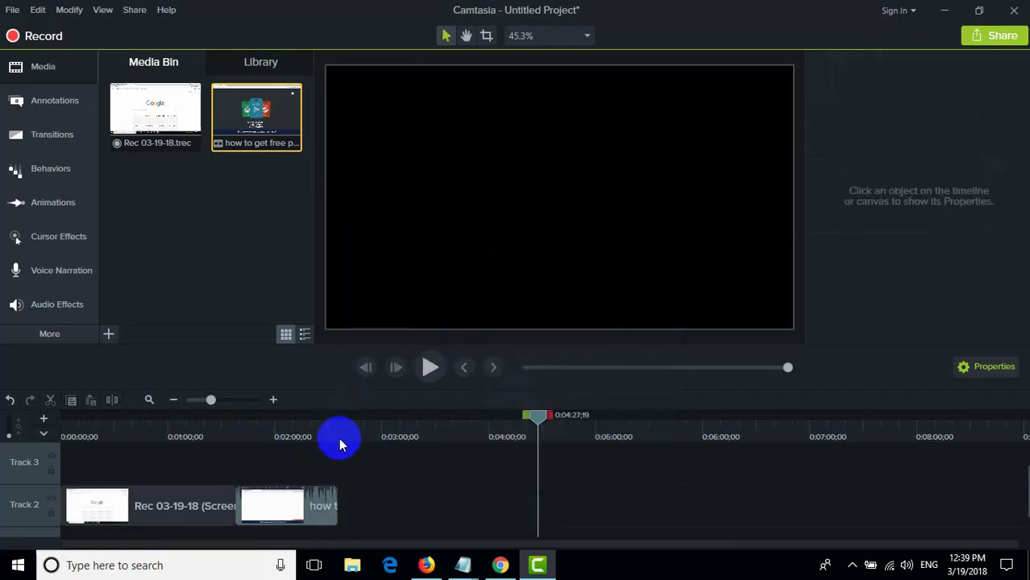
Review the PS4 clips on the timeline, checking the redeem-code section up to 0:02:15;14.
left_click_drag(331, 415, 275, 422)
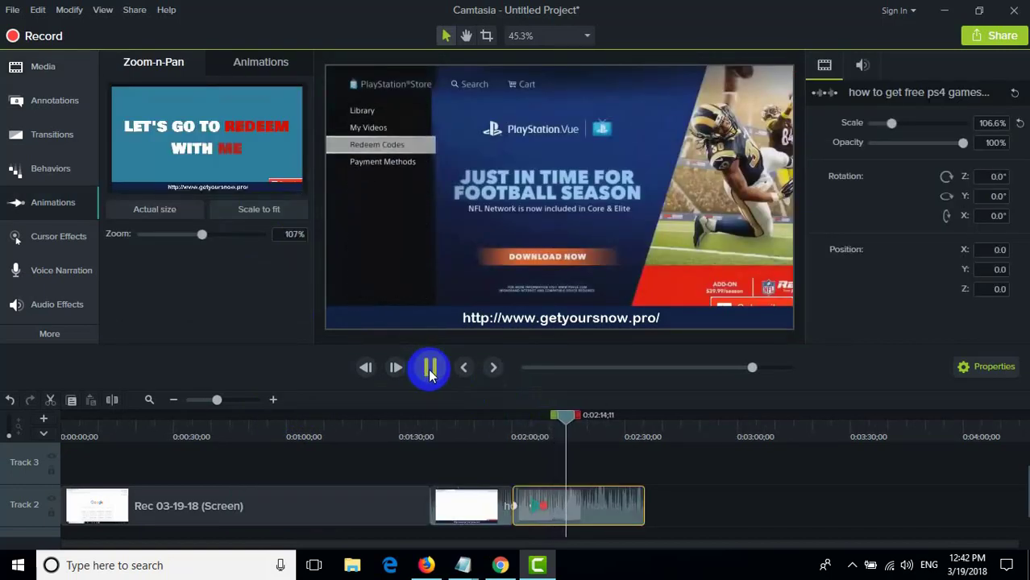
left_click(430, 369)
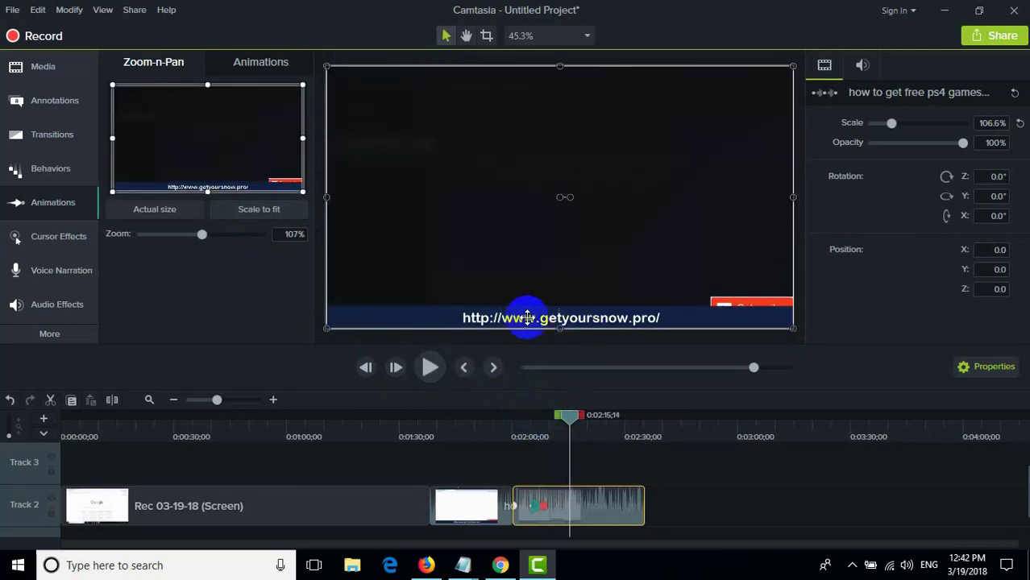
left_click_drag(570, 416, 562, 416)
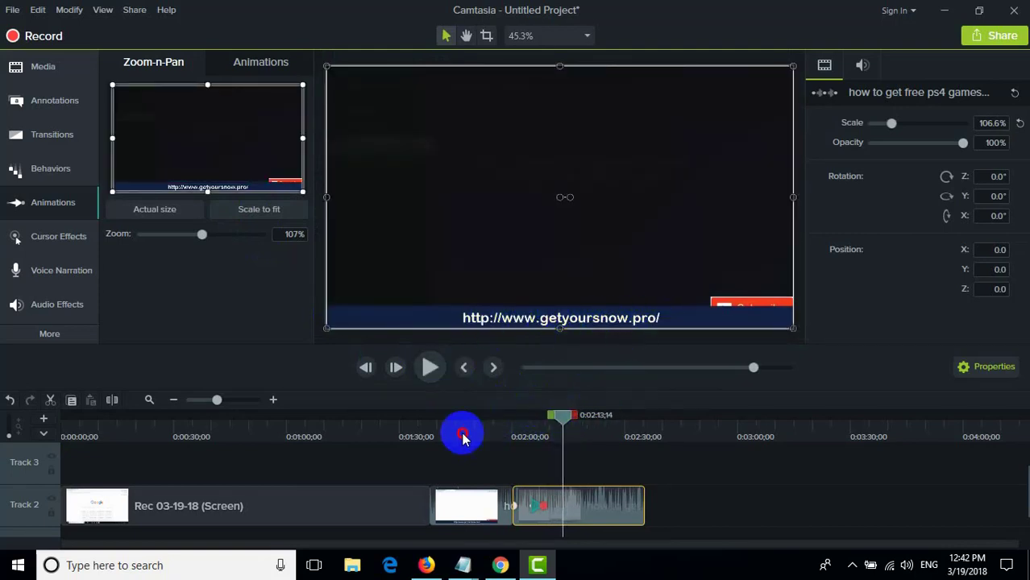
Add a white text rectangle callout on Track 3 above the first PS4 clip, with the playhead at 0:01:41;28.
left_click_drag(463, 436, 447, 468)
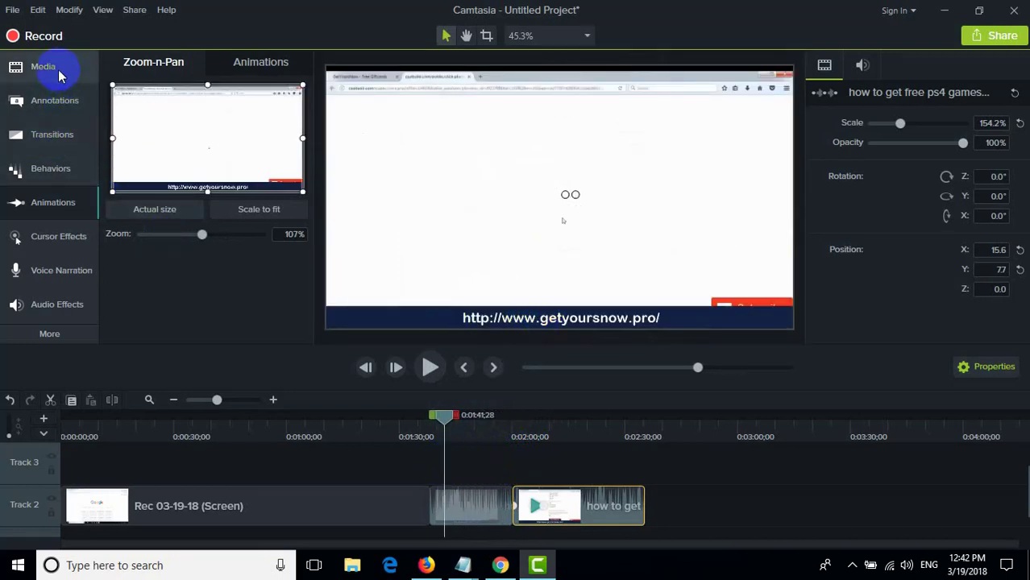
left_click(63, 103)
left_click(230, 234)
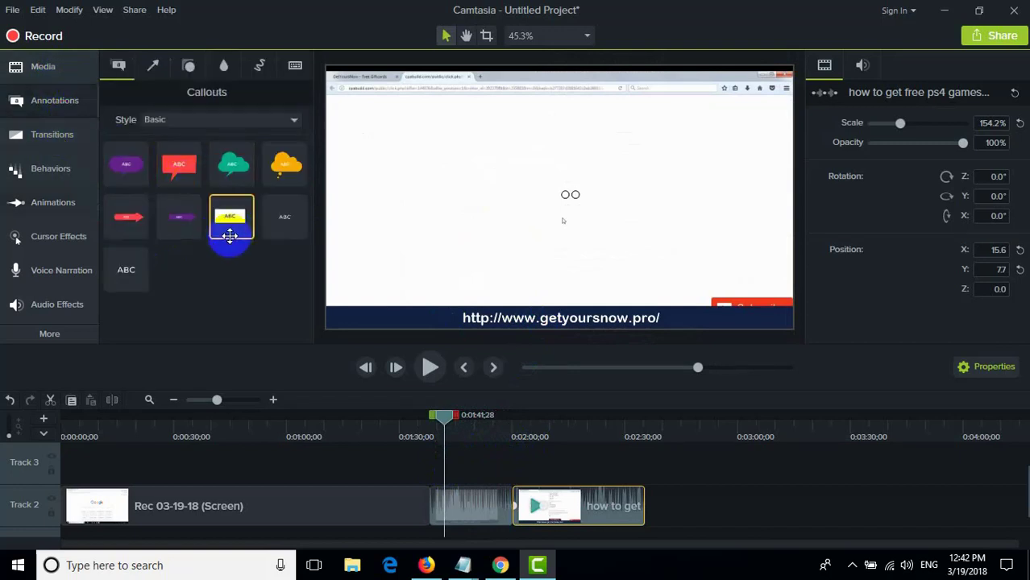
mouse_move(228, 223)
left_mouse_down()
mouse_move(430, 449)
mouse_move(440, 467)
mouse_move(426, 478)
mouse_move(472, 465)
mouse_move(508, 476)
left_mouse_up()
Move the callout to the canvas's lower edge and stretch it to full width, tall enough to cover the getyoursnow.pro banner.
left_click_drag(534, 190, 794, 317)
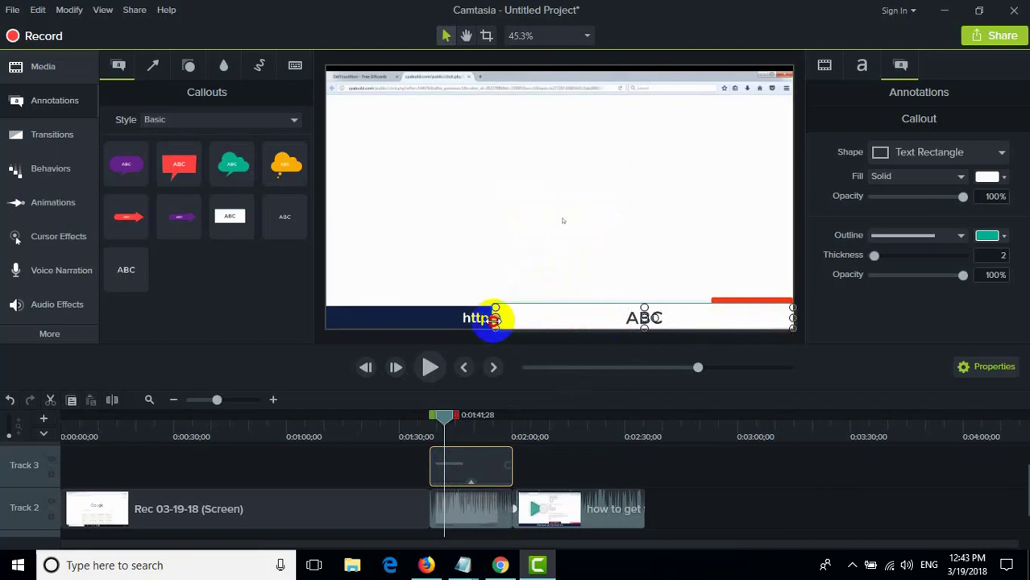
left_click_drag(495, 317, 326, 318)
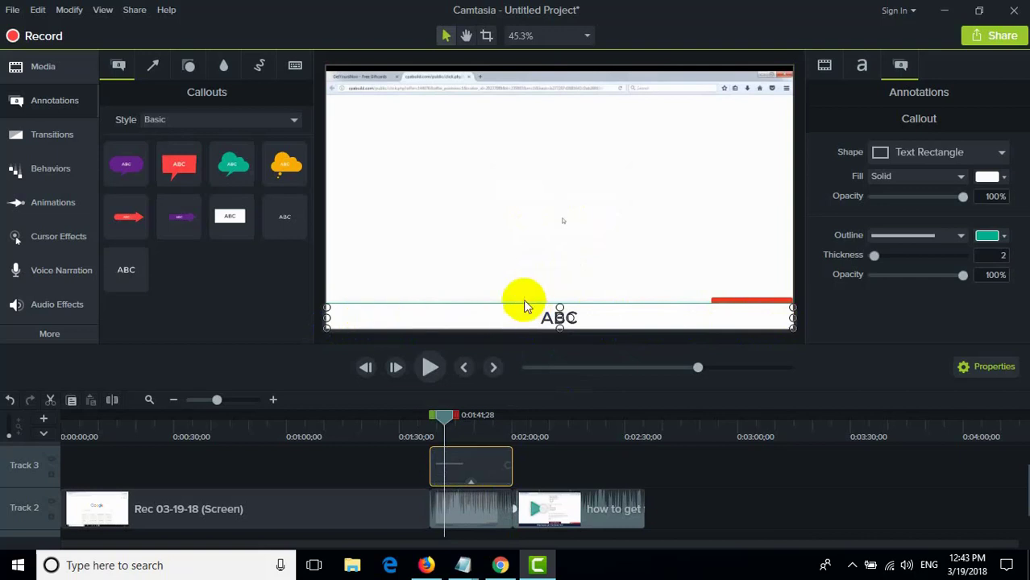
left_click_drag(562, 309, 564, 300)
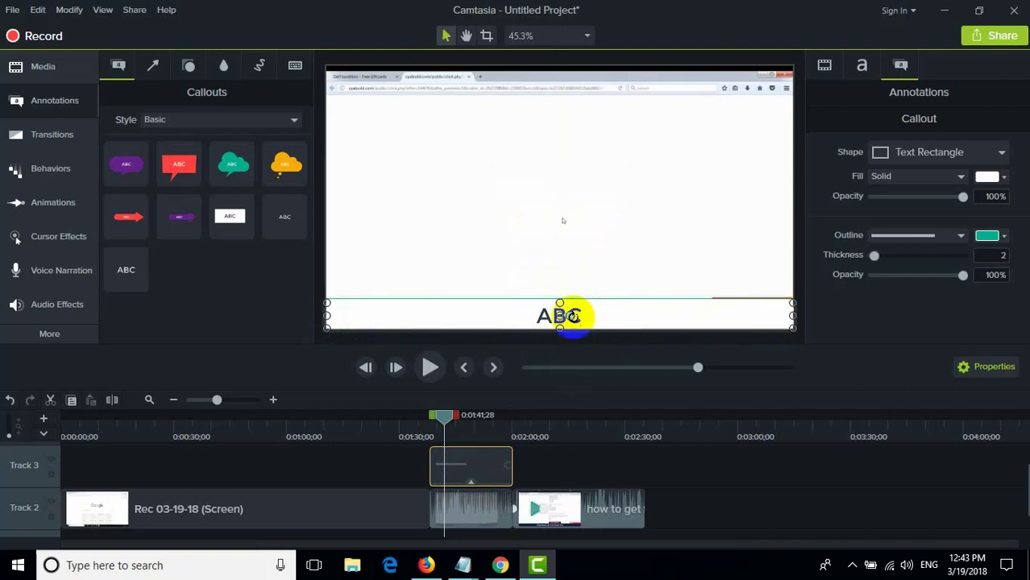
double_click(577, 317)
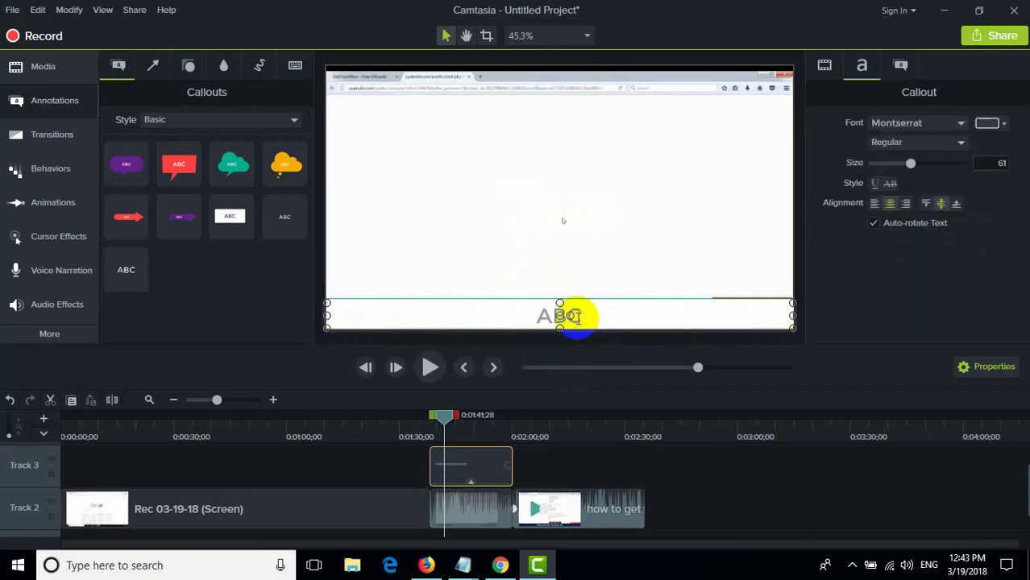
left_click(501, 564)
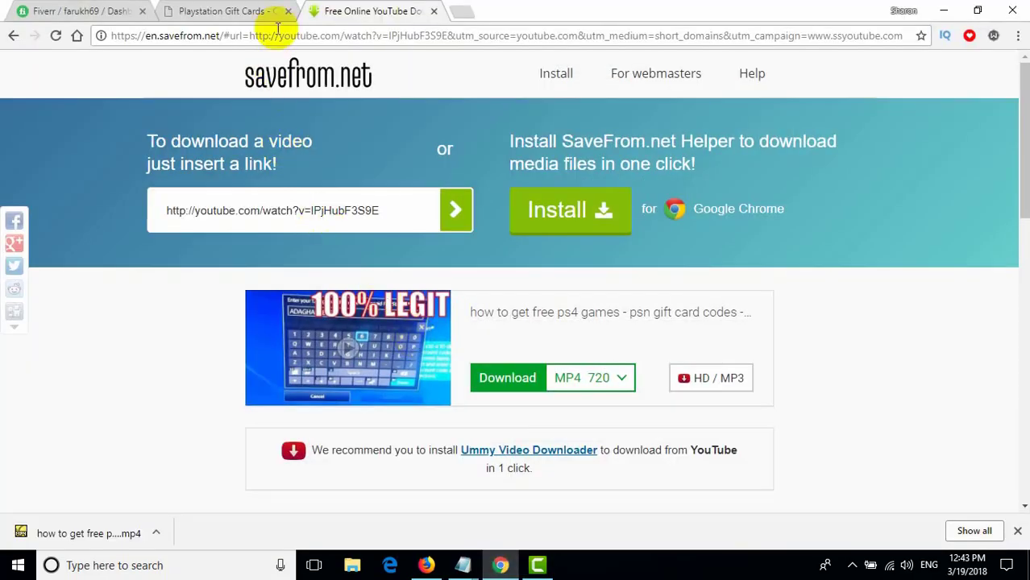
left_click(260, 9)
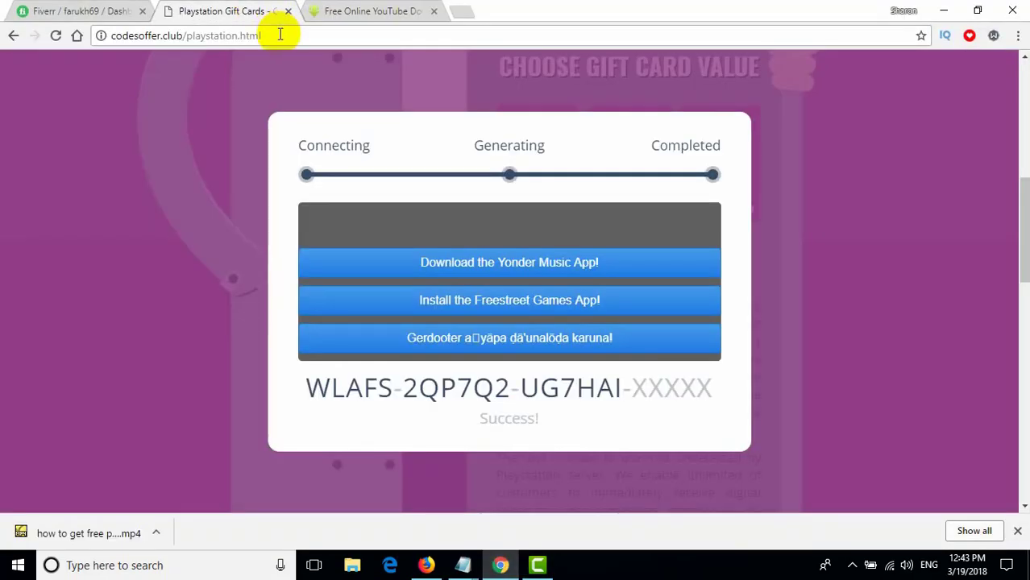
left_click(278, 35)
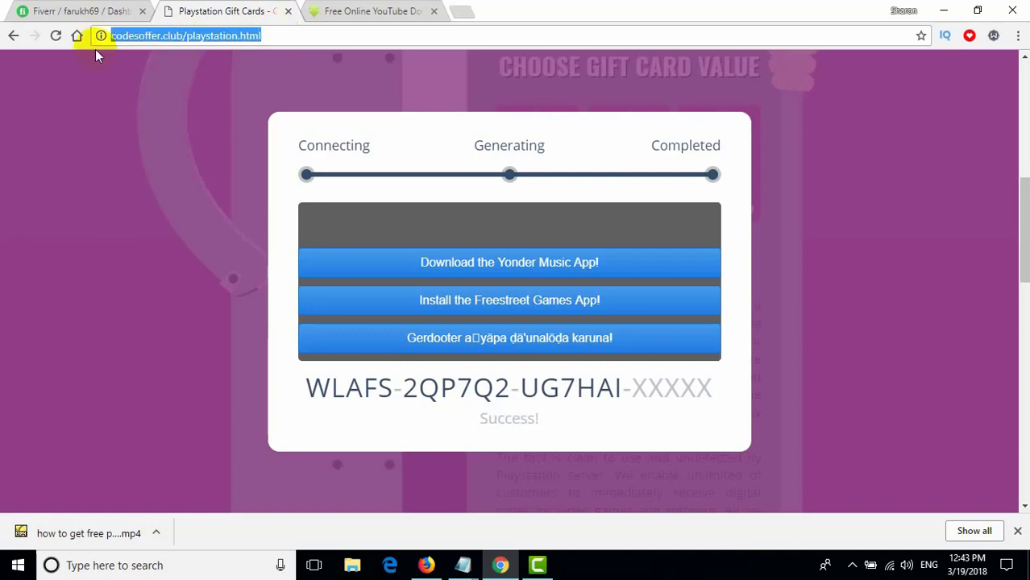
left_click_drag(187, 35, 86, 38)
key("ctrl+c")
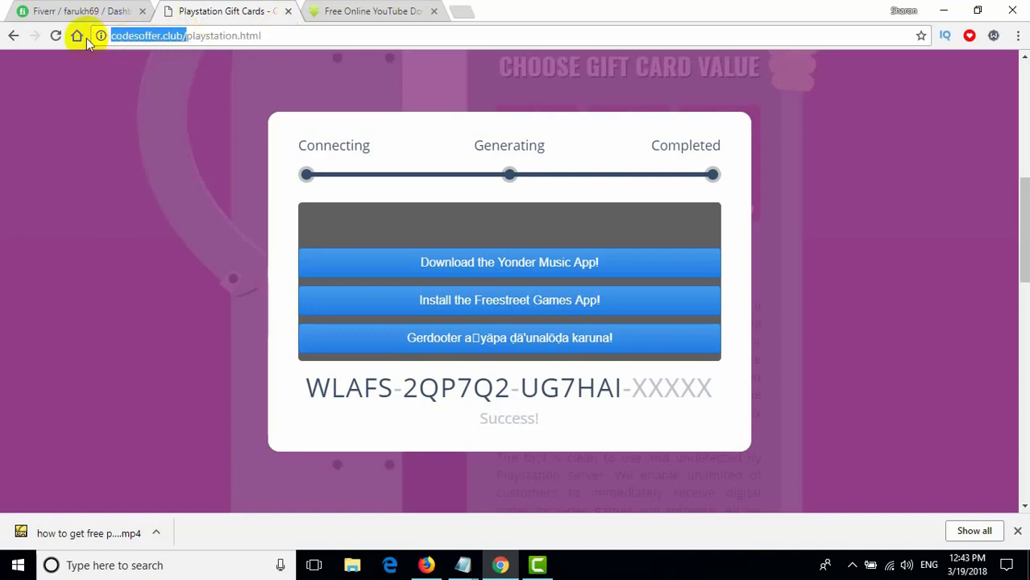
left_click(530, 558)
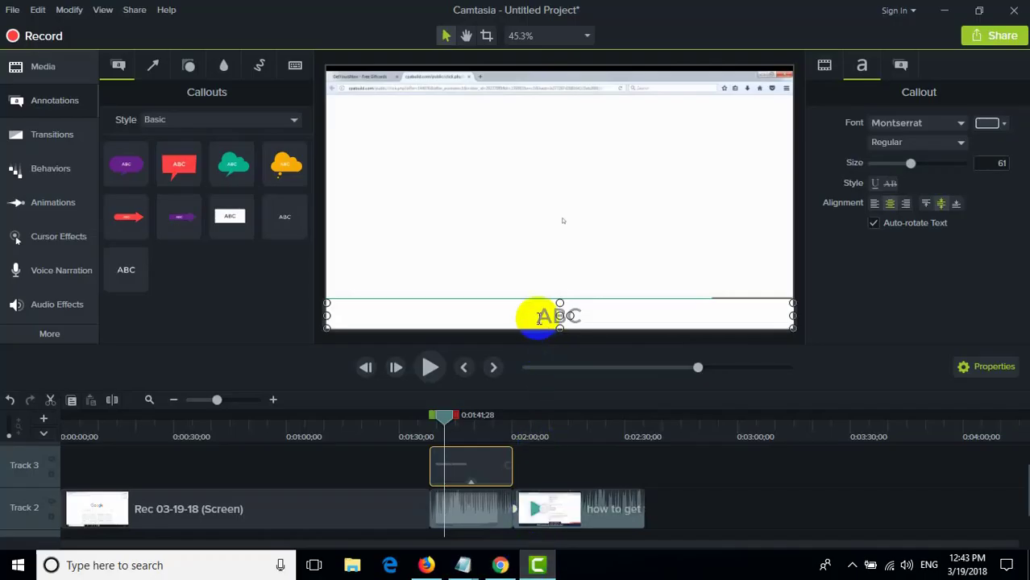
key("ctrl+v")
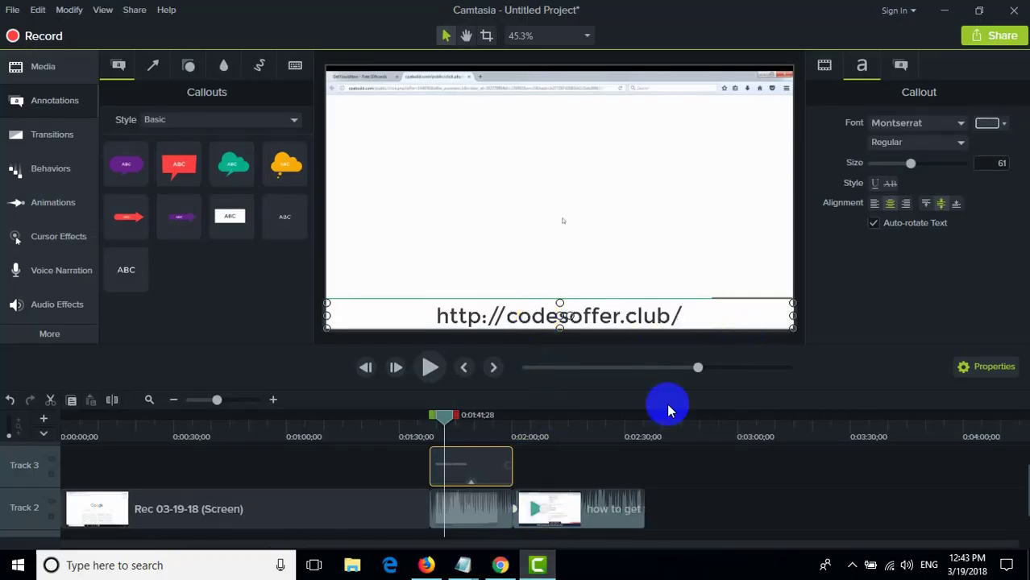
Copy the website callout and paste the duplicate onto Track 3 above the last PS4 clip.
left_click(495, 466)
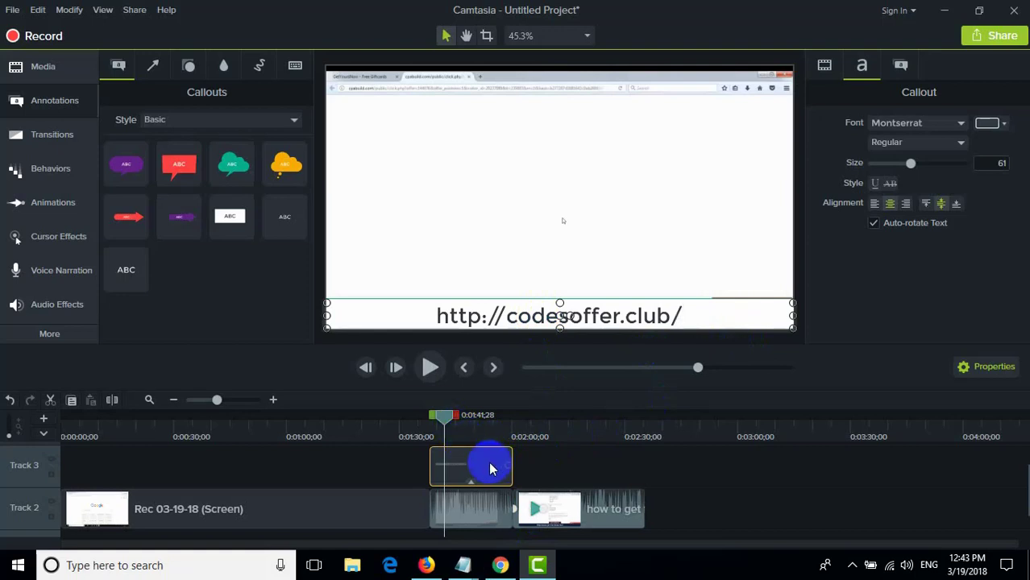
right_click(492, 469)
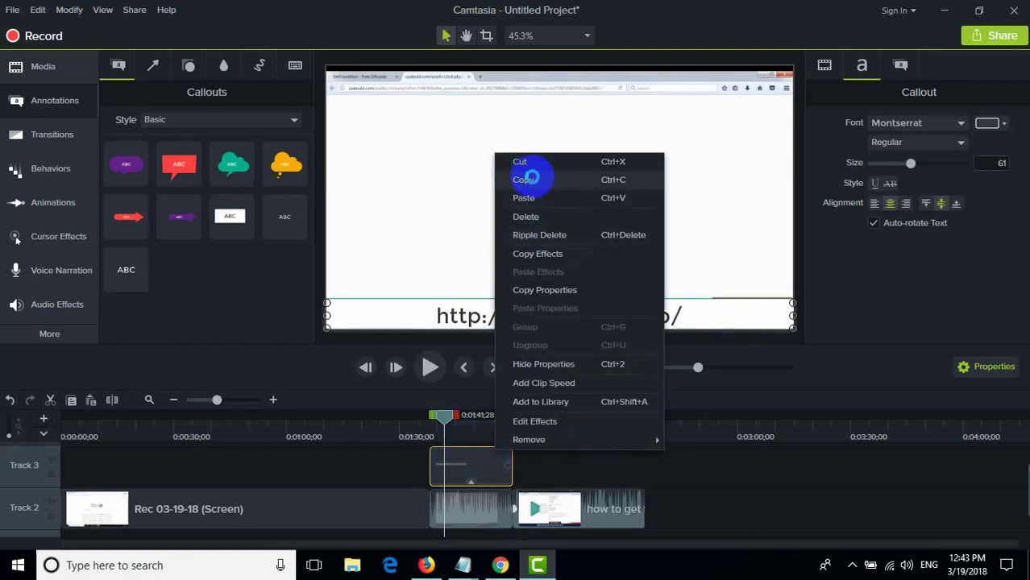
left_click(532, 178)
left_click(560, 439)
left_click(575, 469)
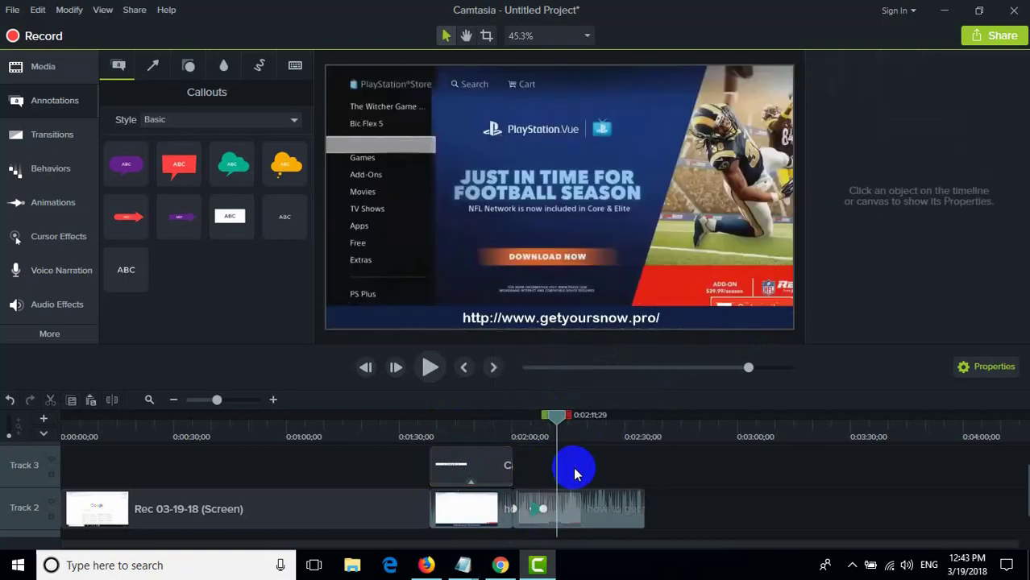
right_click(574, 470)
left_click(608, 299)
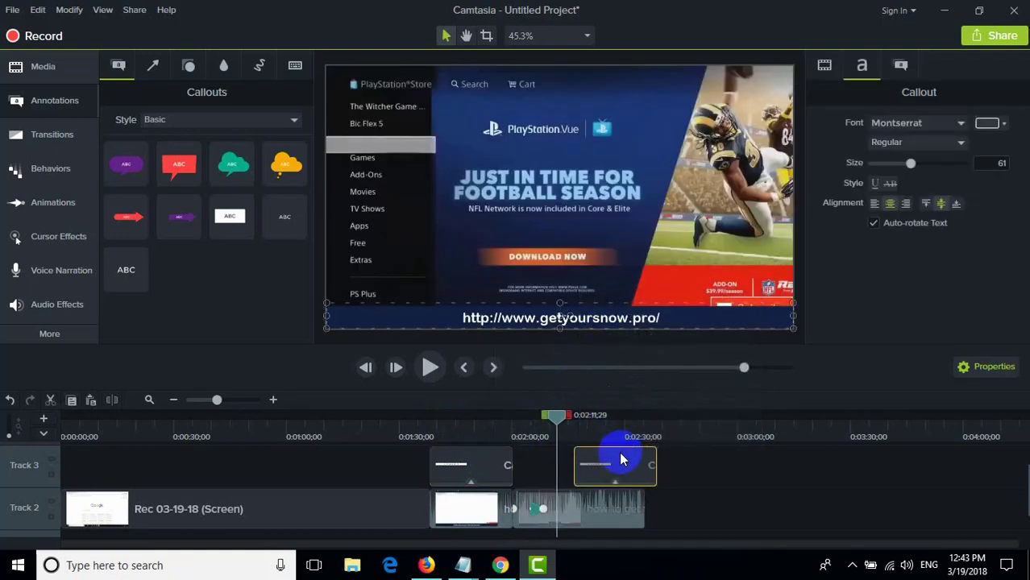
Move the duplicate callout earlier on Track 3 to start at 0:02:07;28, and set the playhead to 0:02:04;04.
left_click_drag(615, 459, 607, 459)
left_click_drag(557, 416, 547, 423)
left_click_drag(602, 460, 591, 466)
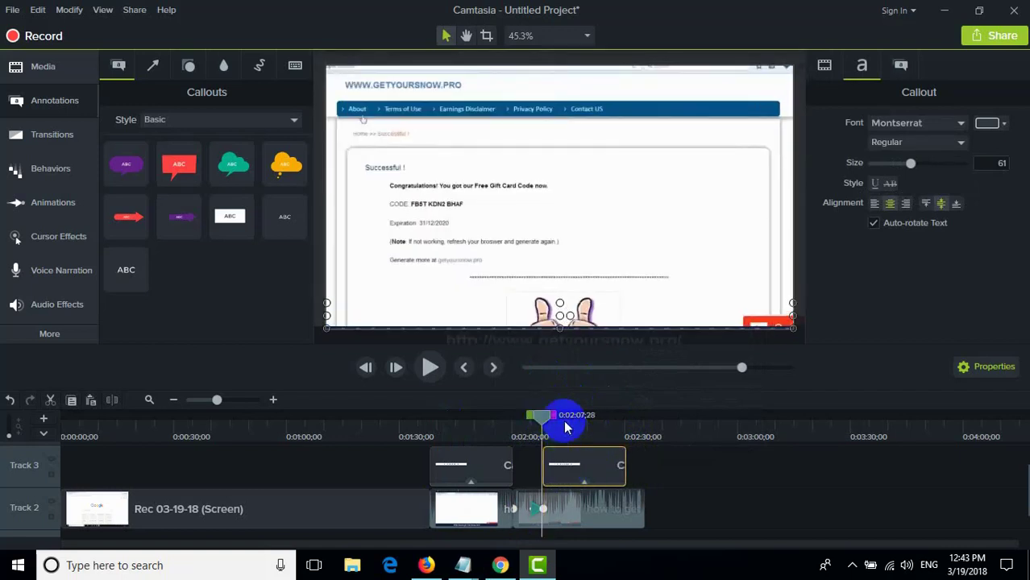
left_click_drag(542, 416, 525, 417)
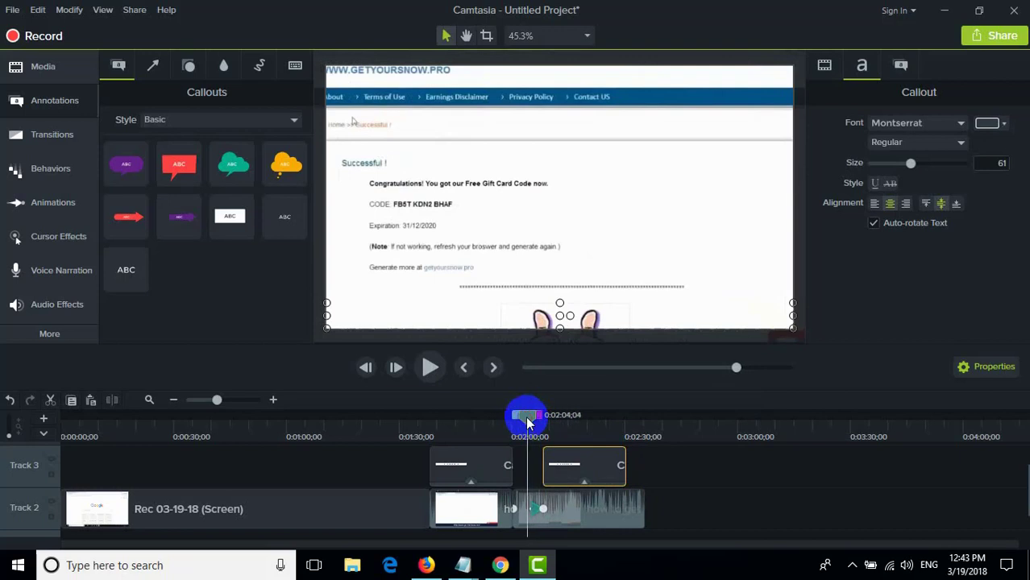
Preview the last PS4 clip, shift its codesoffer.club callout slightly earlier on Track 3, and set the playhead to 0:02:07;17.
left_click(432, 369)
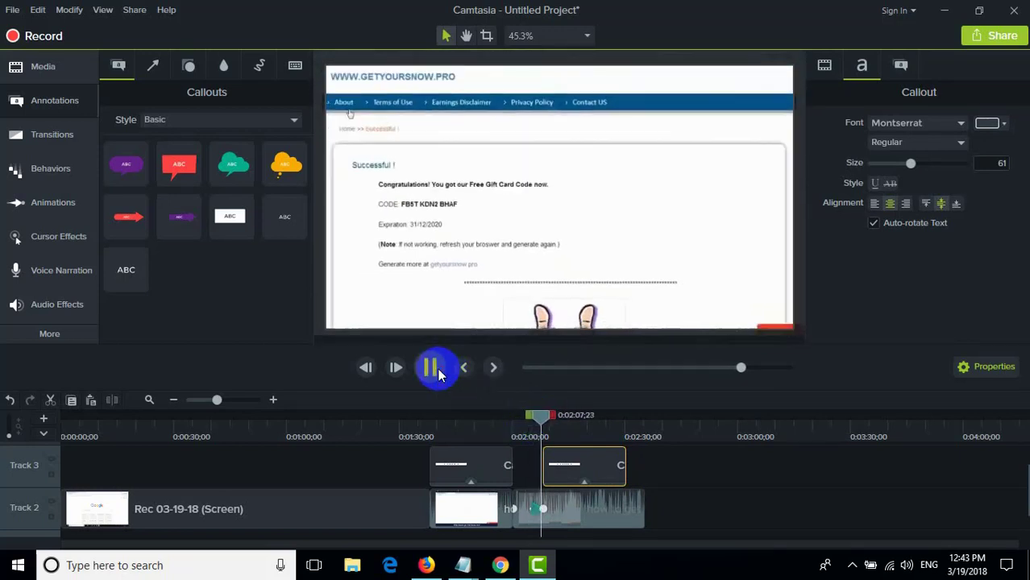
left_click(433, 369)
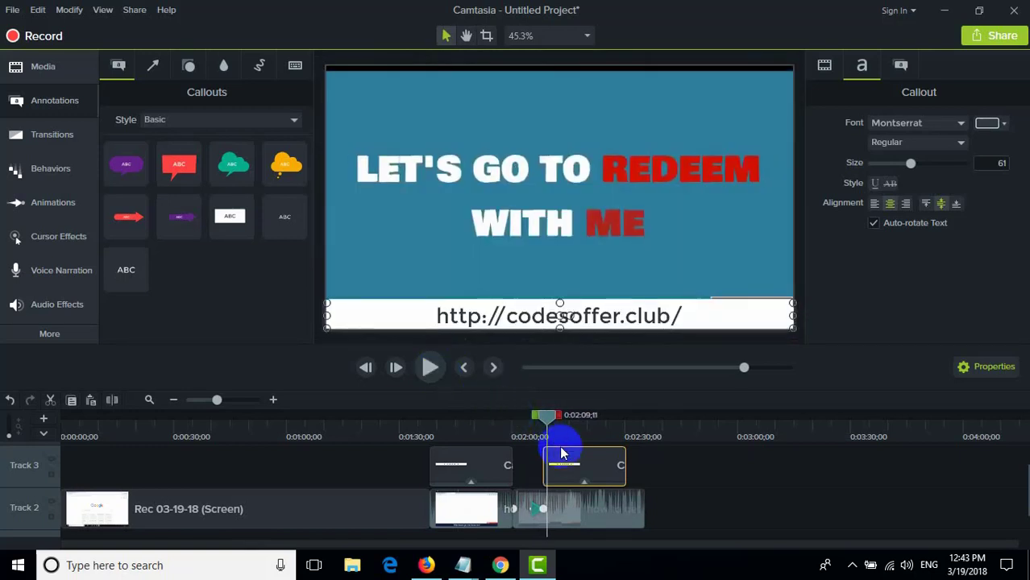
left_click(575, 465)
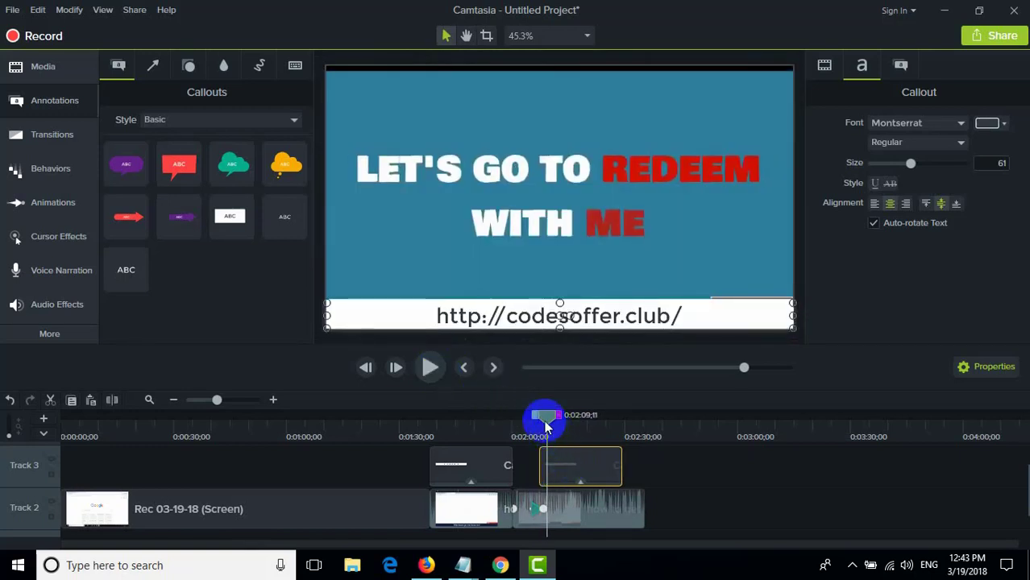
mouse_move(545, 416)
left_mouse_down()
mouse_move(531, 418)
mouse_move(538, 427)
left_mouse_up()
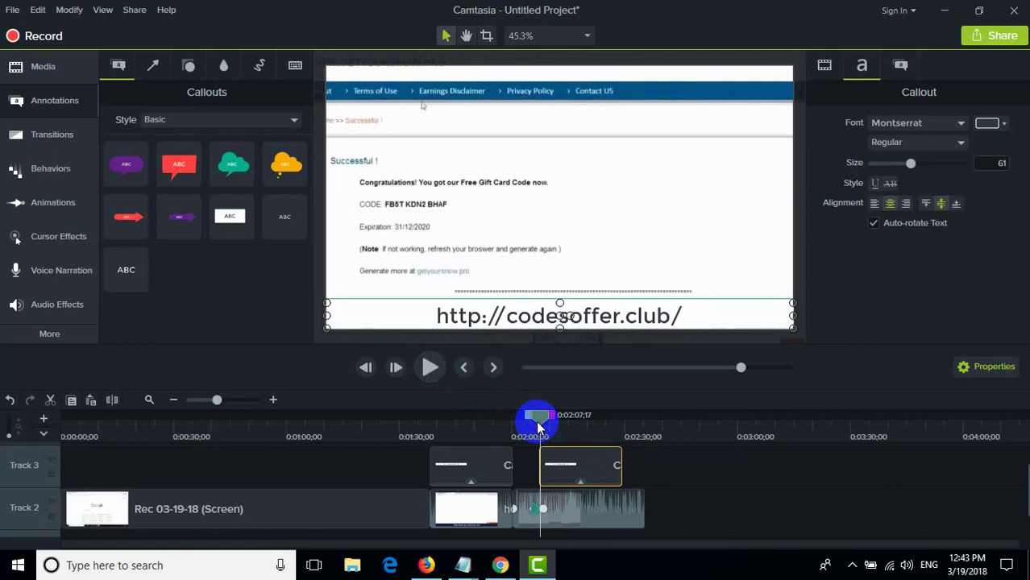
Play back the start of the second callout and extend its end to match the end of the last PS4 clip.
left_click(429, 369)
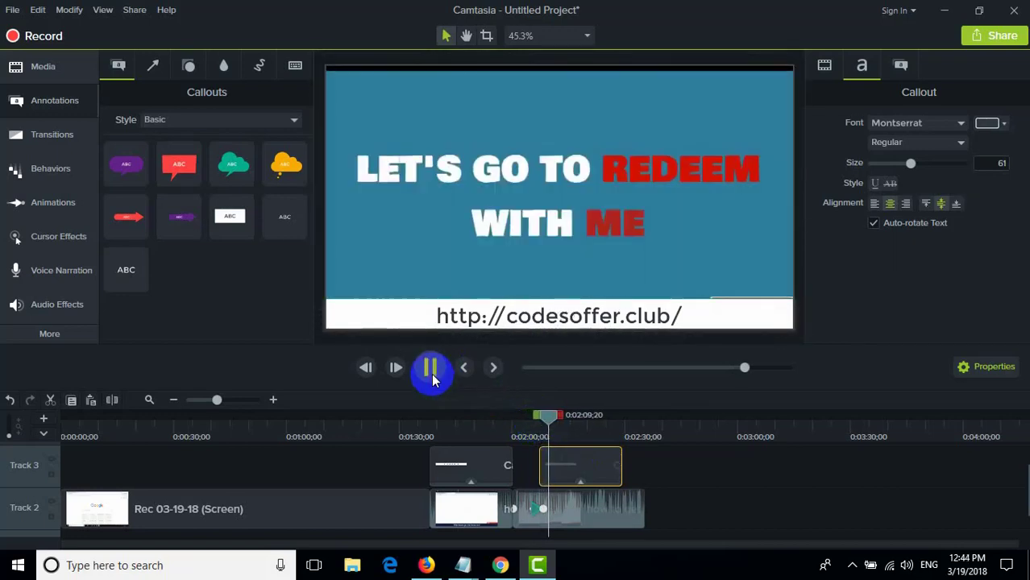
left_click(432, 374)
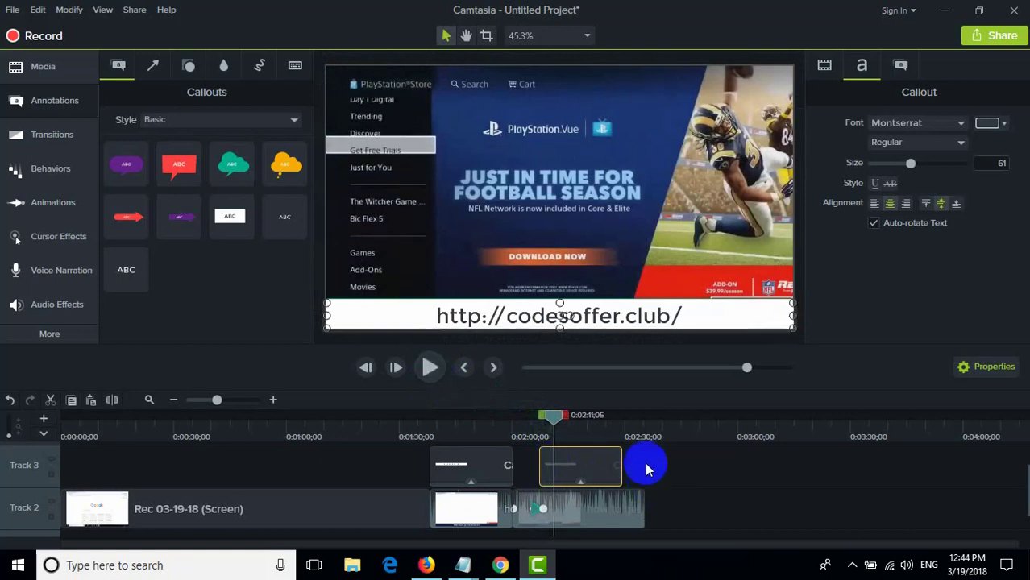
left_click_drag(620, 465, 644, 464)
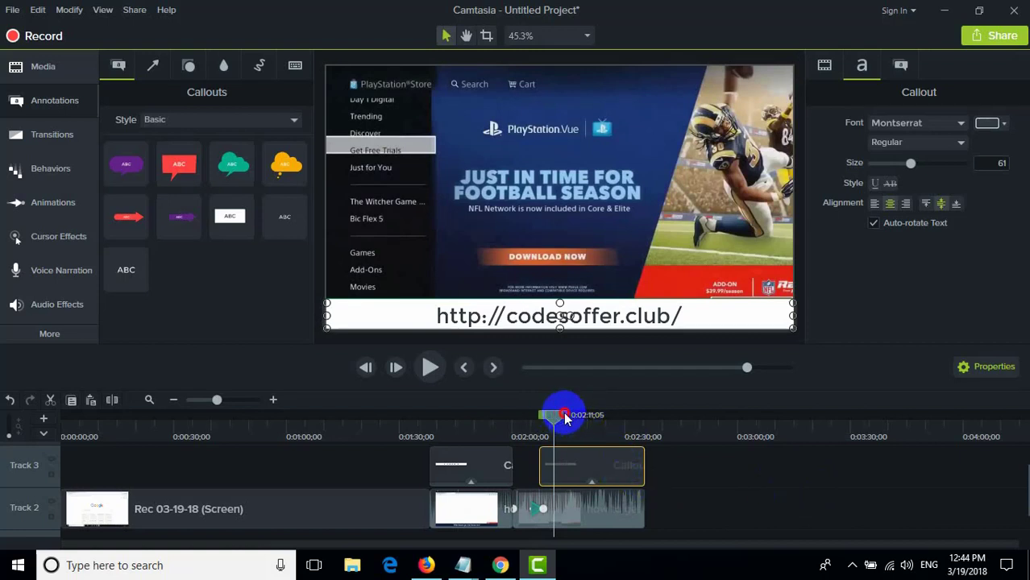
mouse_move(565, 419)
left_mouse_down()
mouse_move(639, 405)
mouse_move(564, 425)
left_mouse_up()
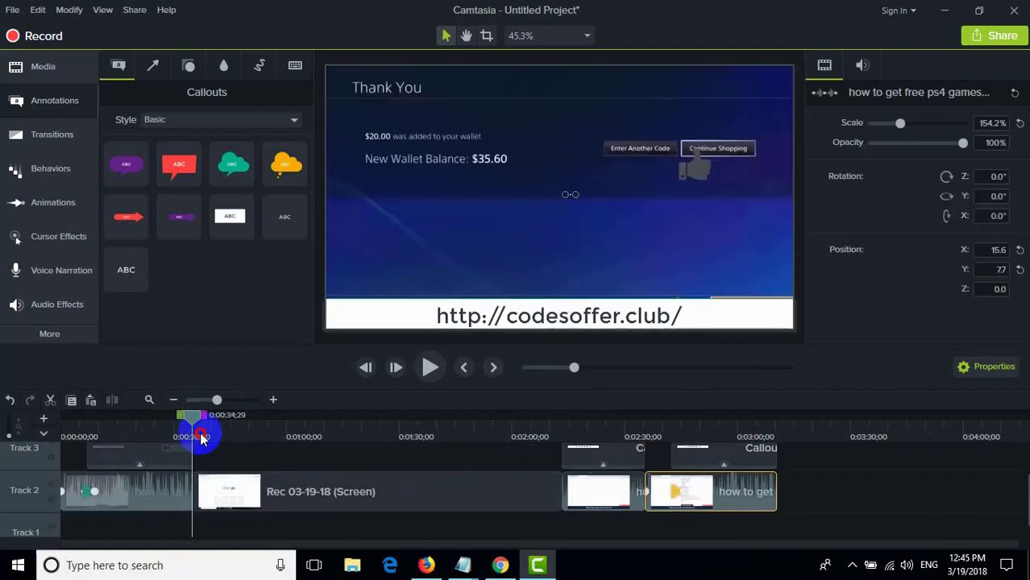
Add a 235% Zoom-n-Pan on the recording's browser address bar area at 0:00:35;05, the start of the Rec 03-19-18 clip.
left_click_drag(202, 433, 201, 437)
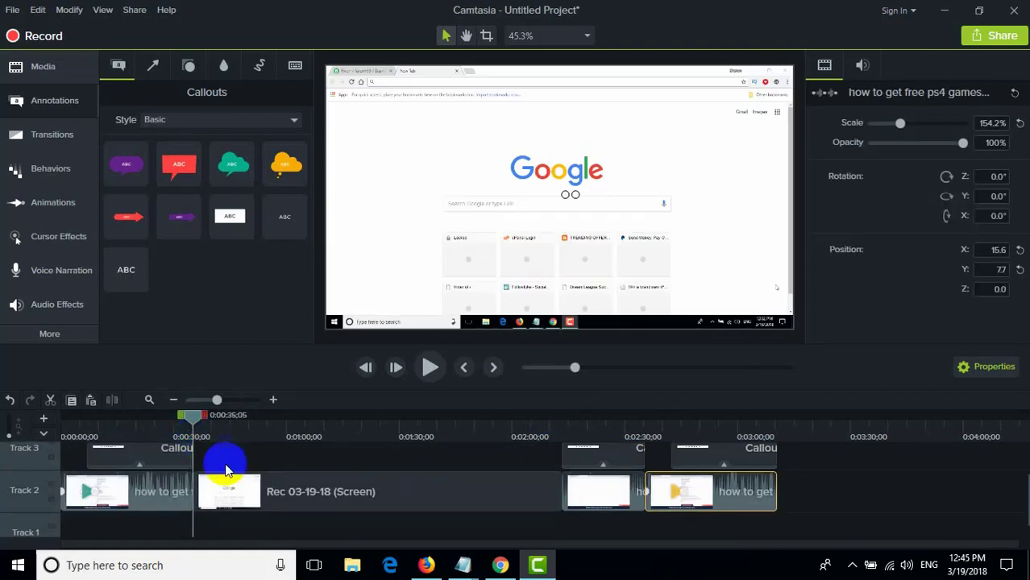
left_click(271, 493)
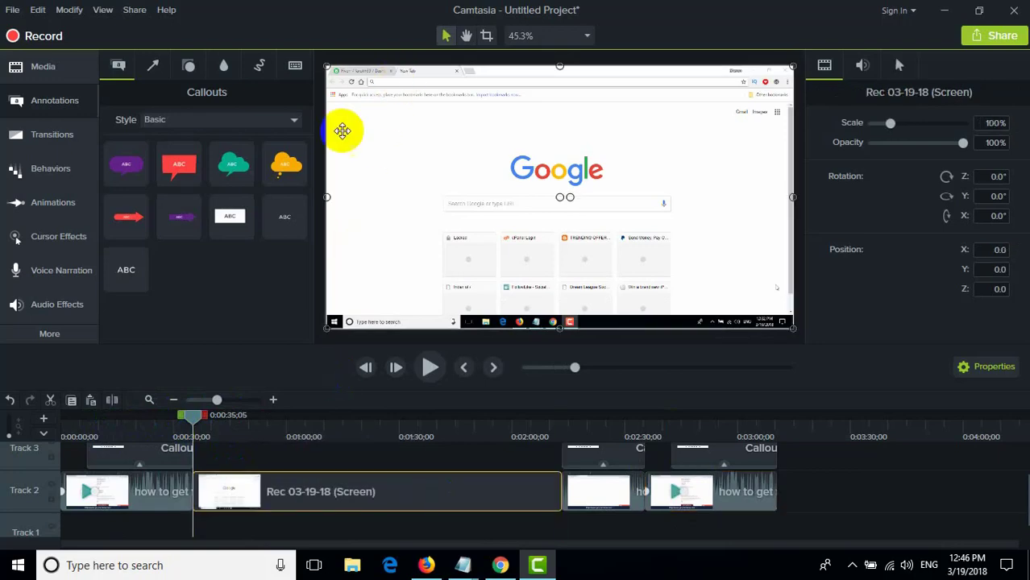
left_click(70, 208)
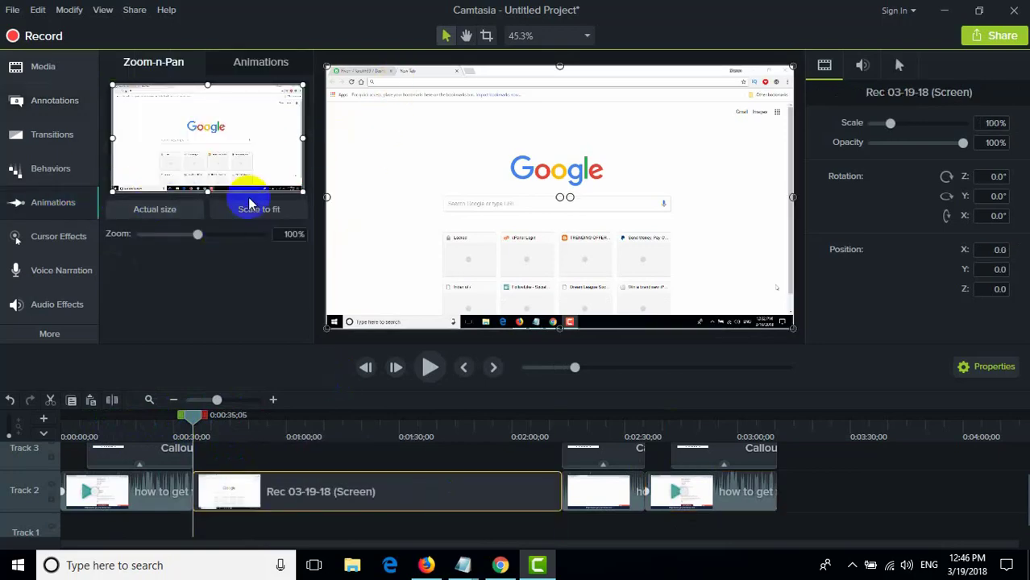
left_click_drag(303, 191, 194, 109)
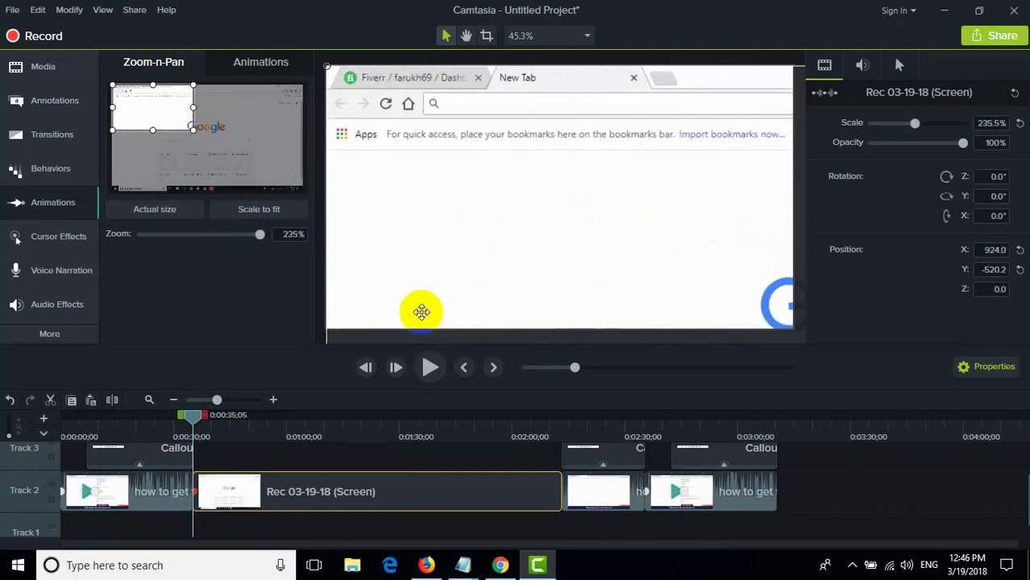
Play the recording to 0:00:43;19 and zoom back out there to the full frame with Scale to fit.
left_click(429, 368)
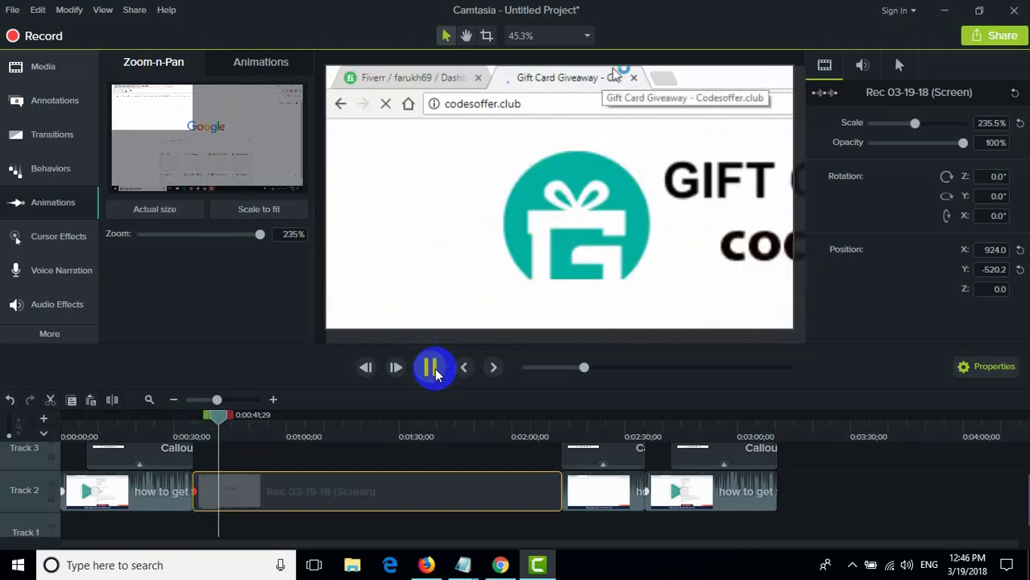
left_click(432, 369)
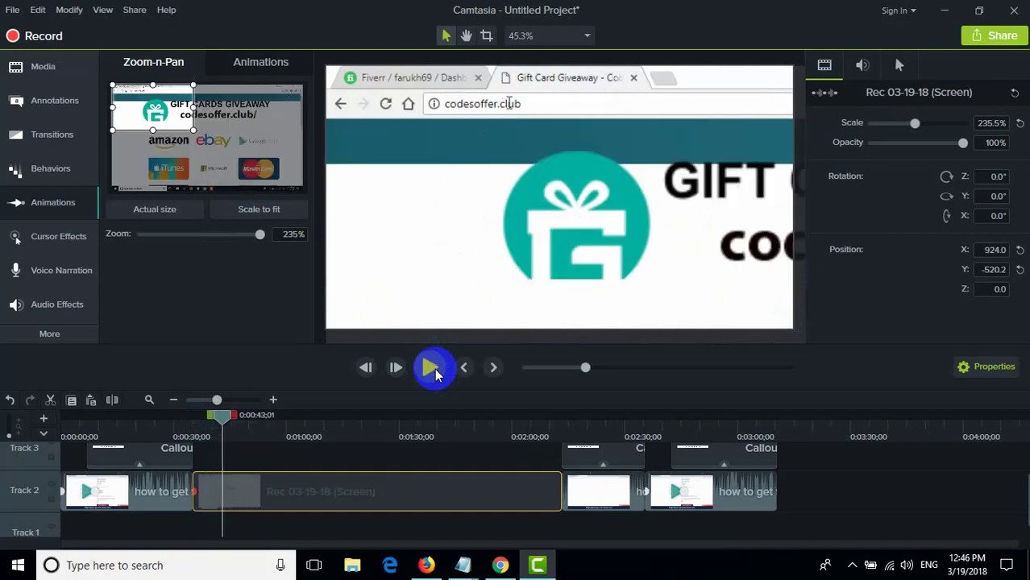
left_click(432, 368)
left_click(432, 368)
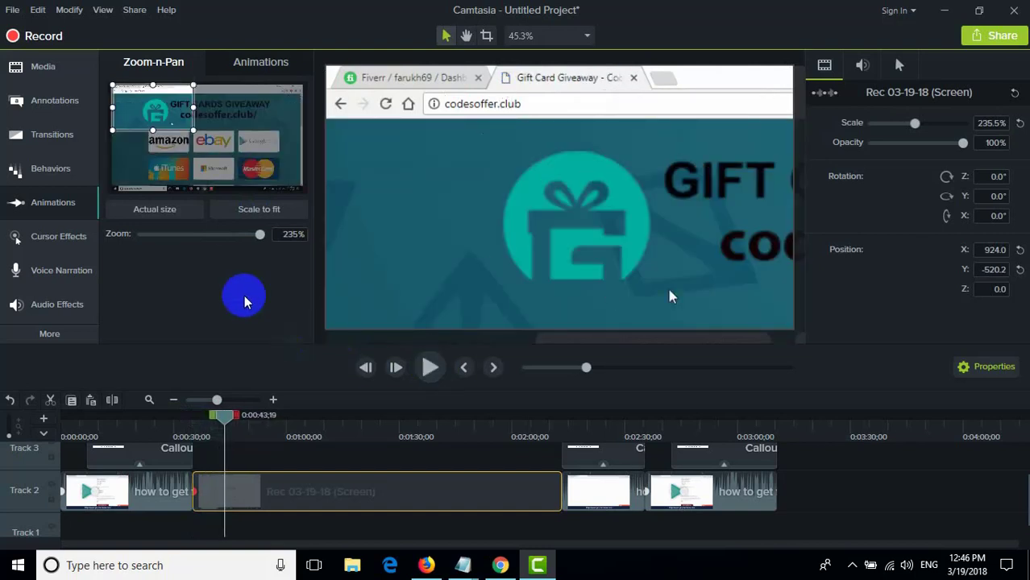
left_click(258, 209)
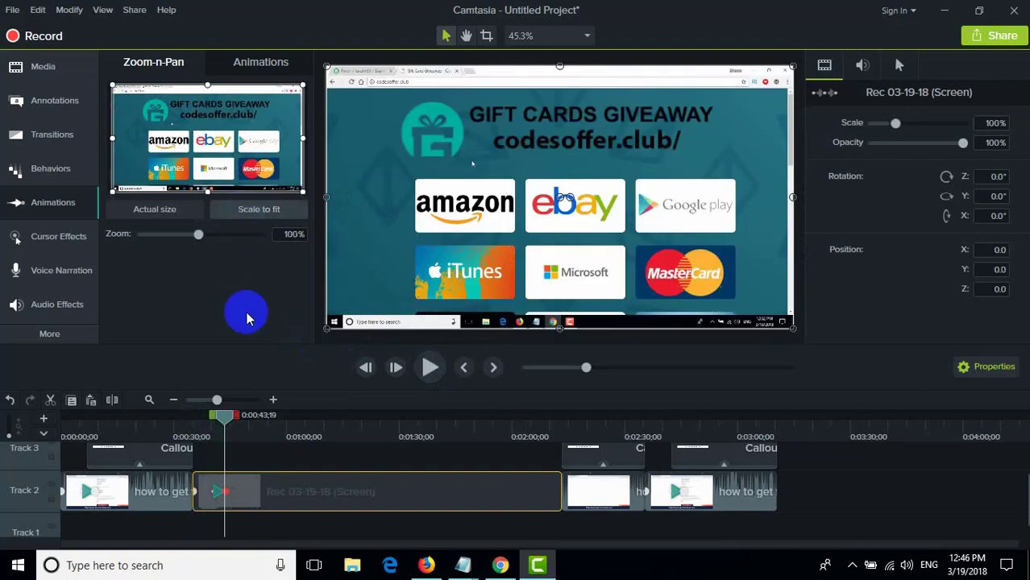
Apply the Volume Leveling audio effect to the last PS4 clip on Track 2 and select the preceding clip.
left_click(728, 495)
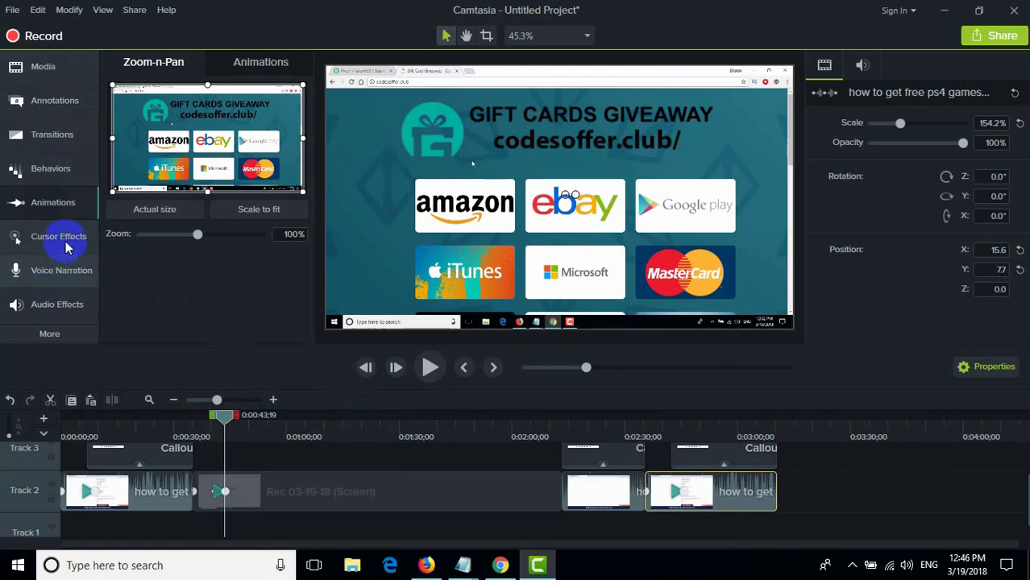
left_click(60, 304)
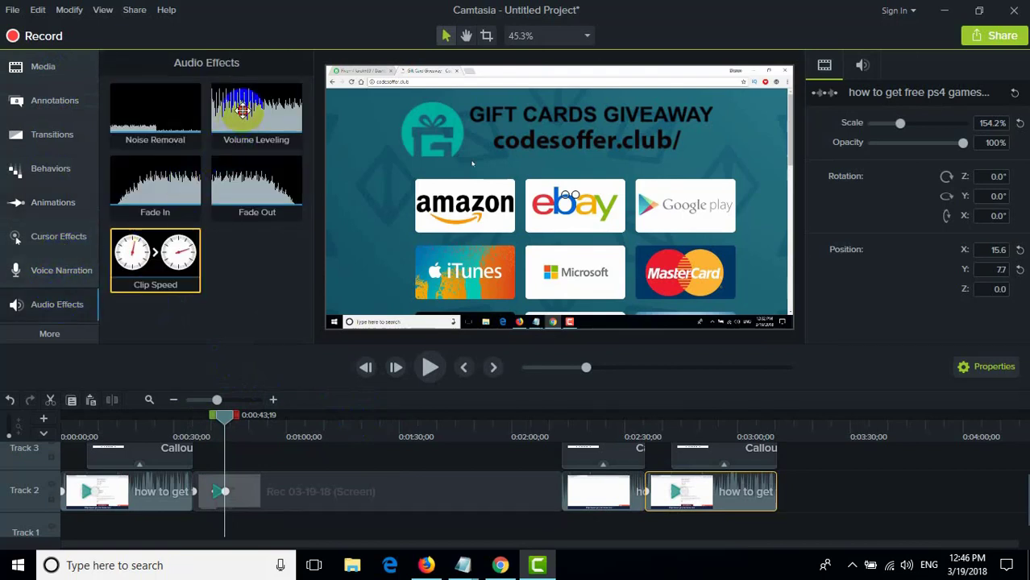
left_click_drag(250, 105, 355, 229)
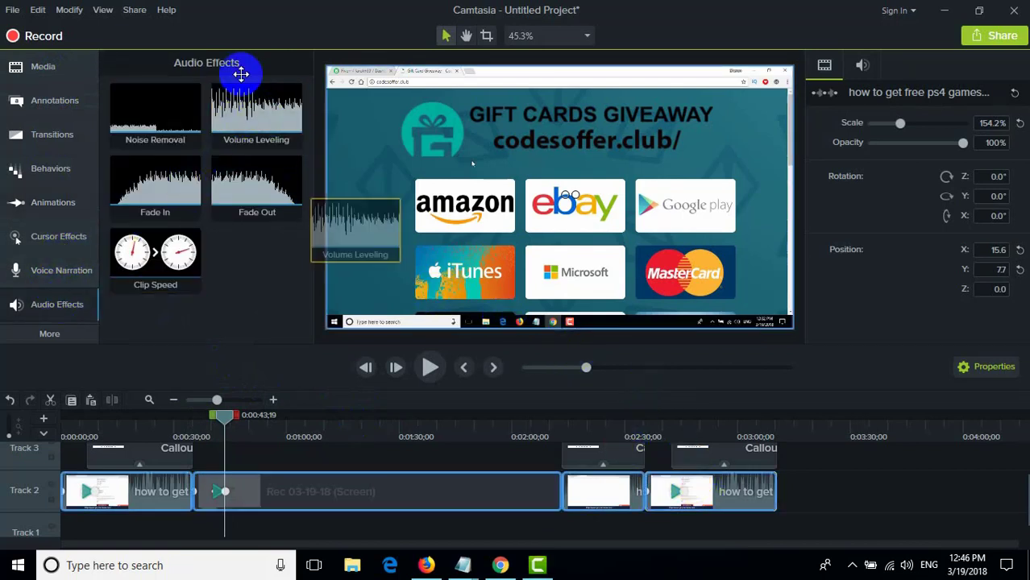
left_click_drag(258, 98, 714, 490)
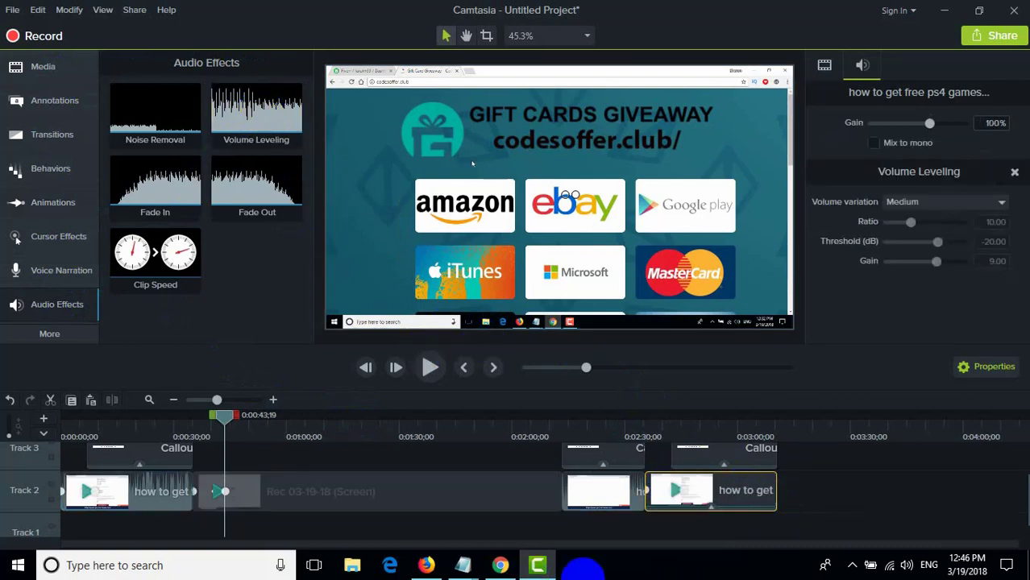
left_click(611, 489)
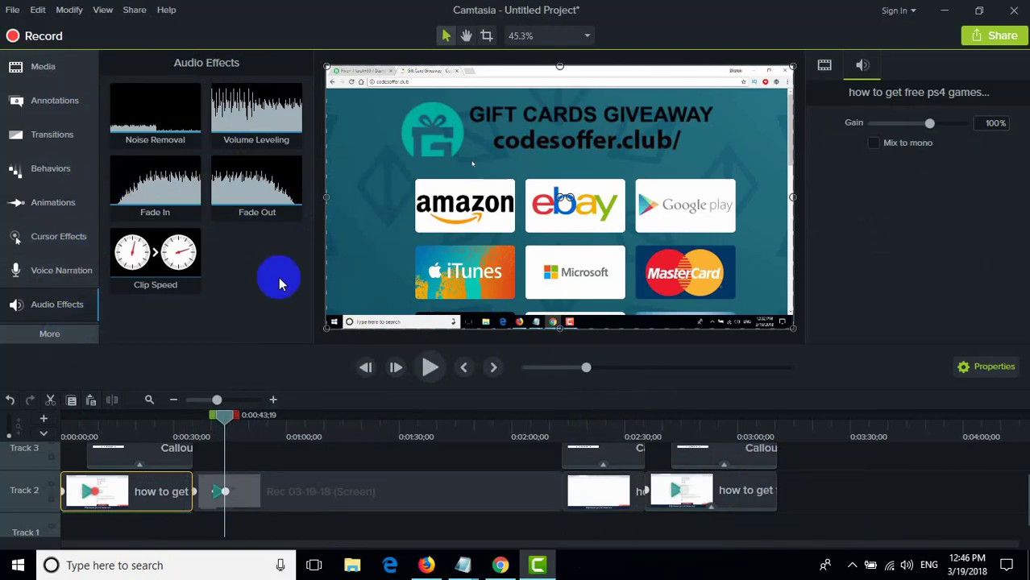
Minimize Camtasia and open youtube.com in a new Chrome tab.
left_click(945, 9)
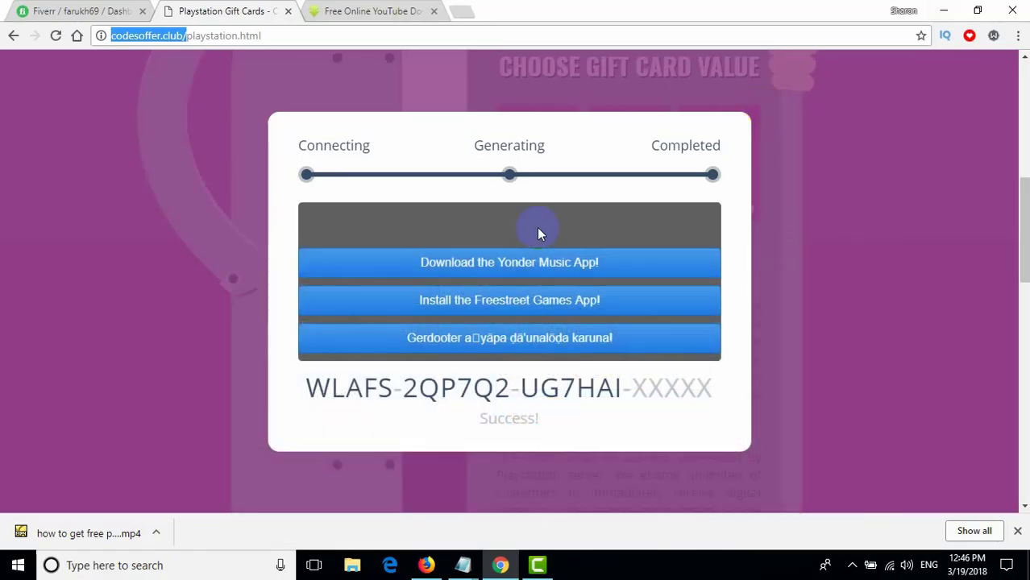
left_click(461, 11)
type("y")
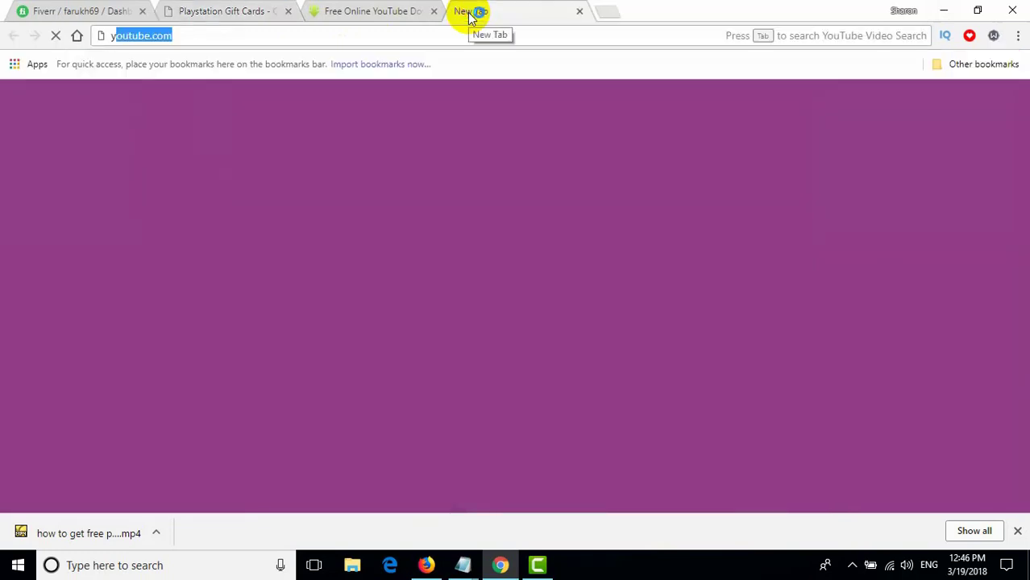
type("outube")
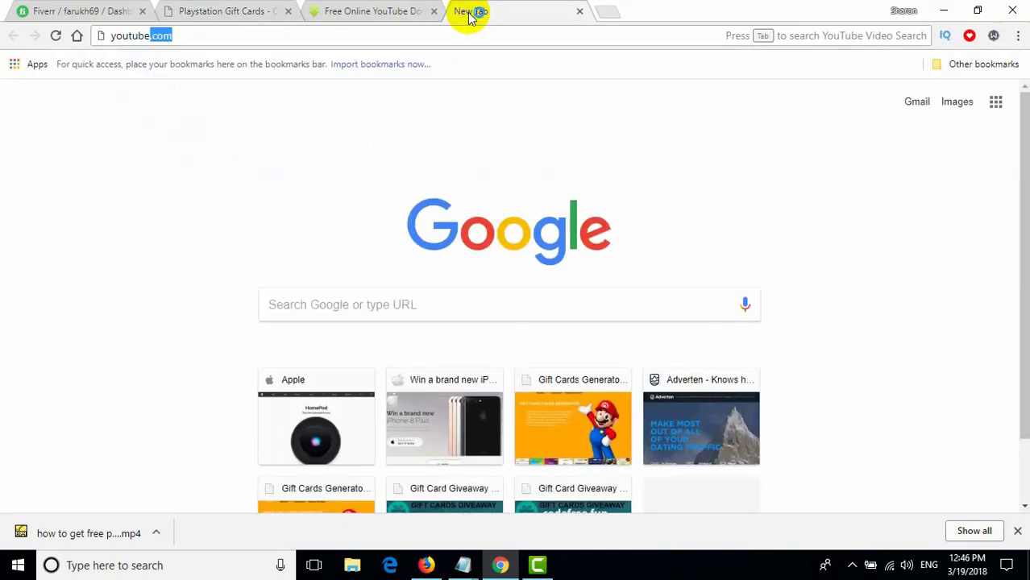
key("Return")
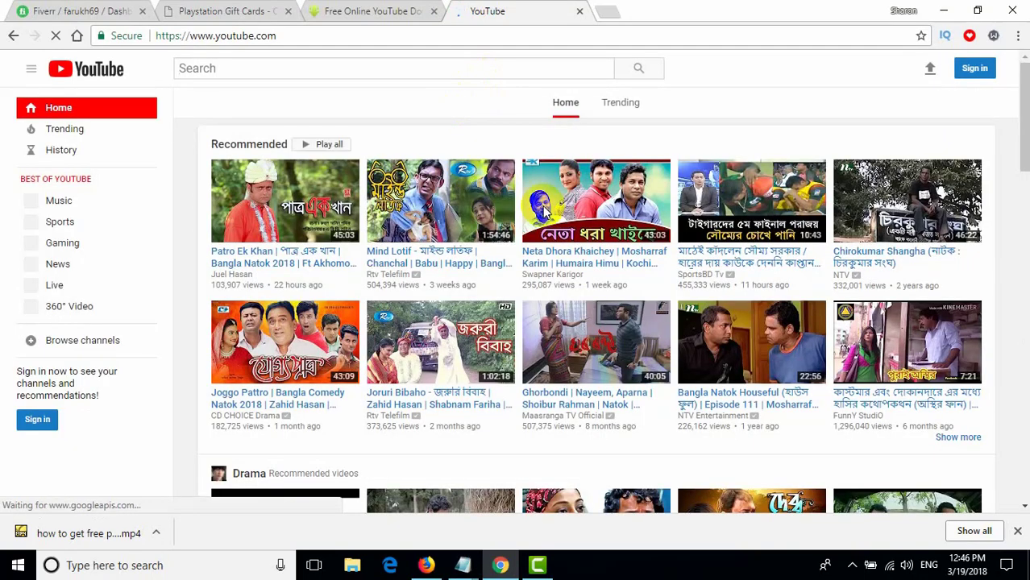
Search YouTube for ncs.
mouse_move(545, 213)
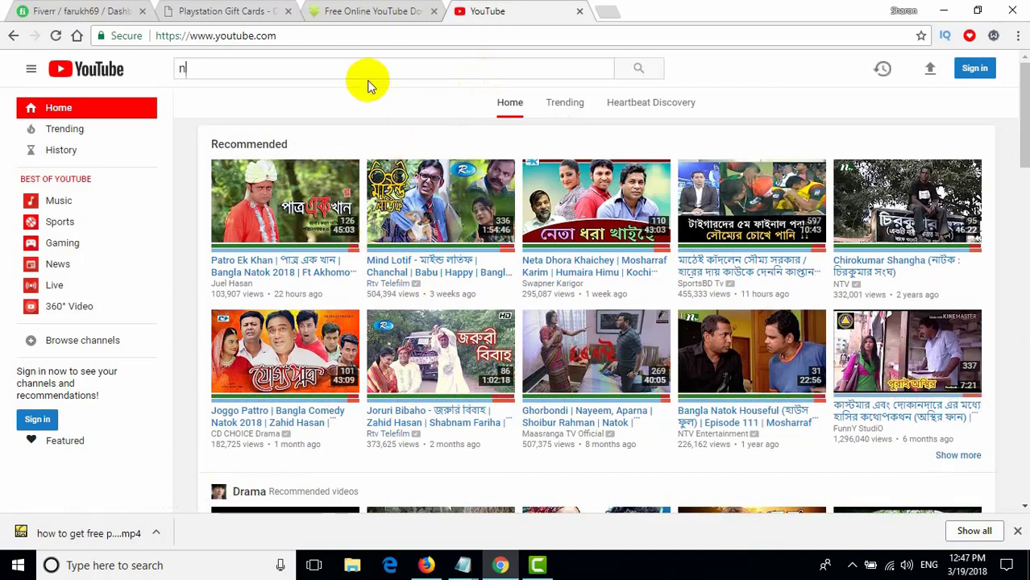
type("cs")
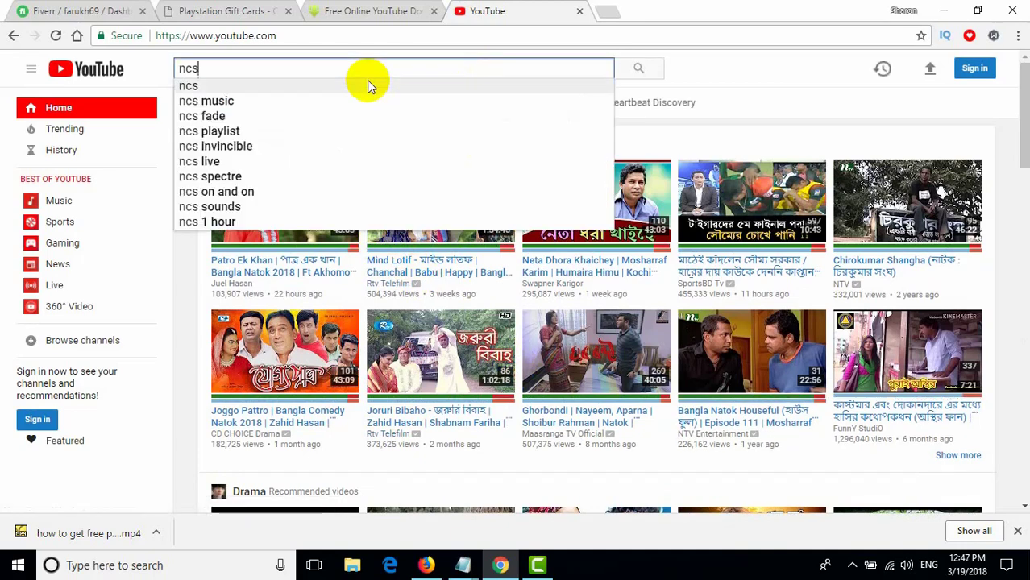
key("Return")
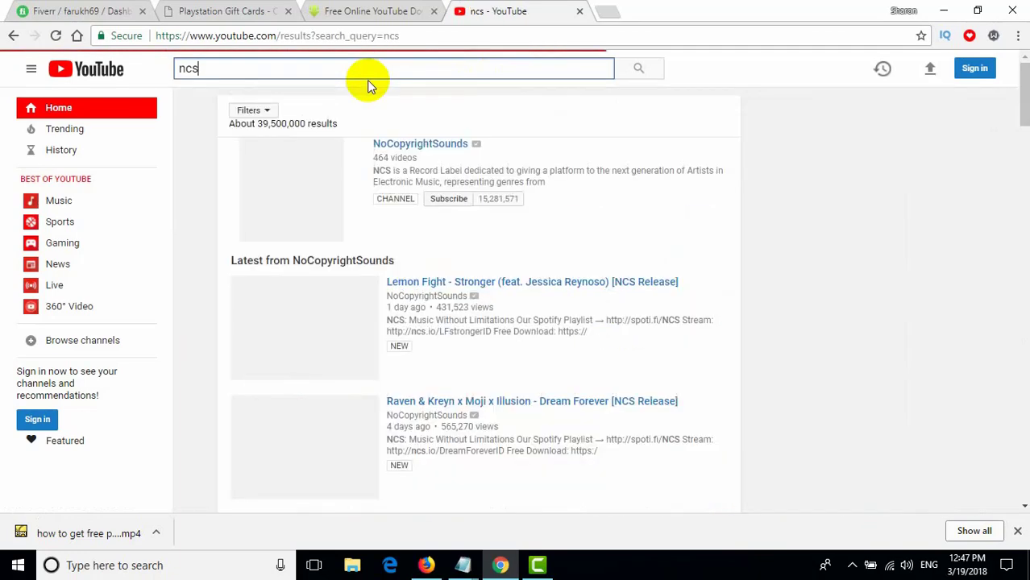
Look through the YouTube results for ncs for a suitable background track.
scroll(568, 327, "down", 8)
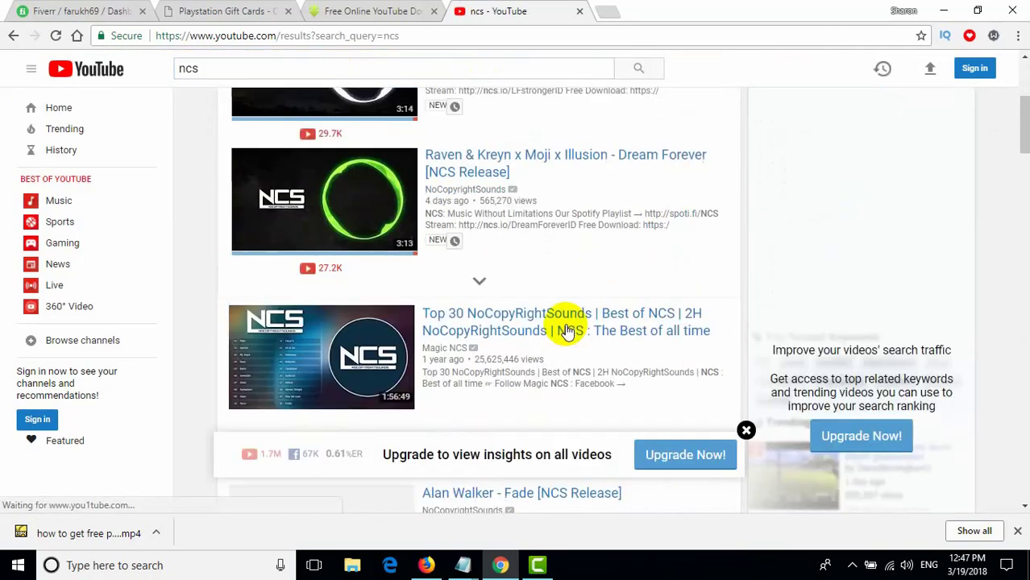
scroll(564, 318, "down", 8)
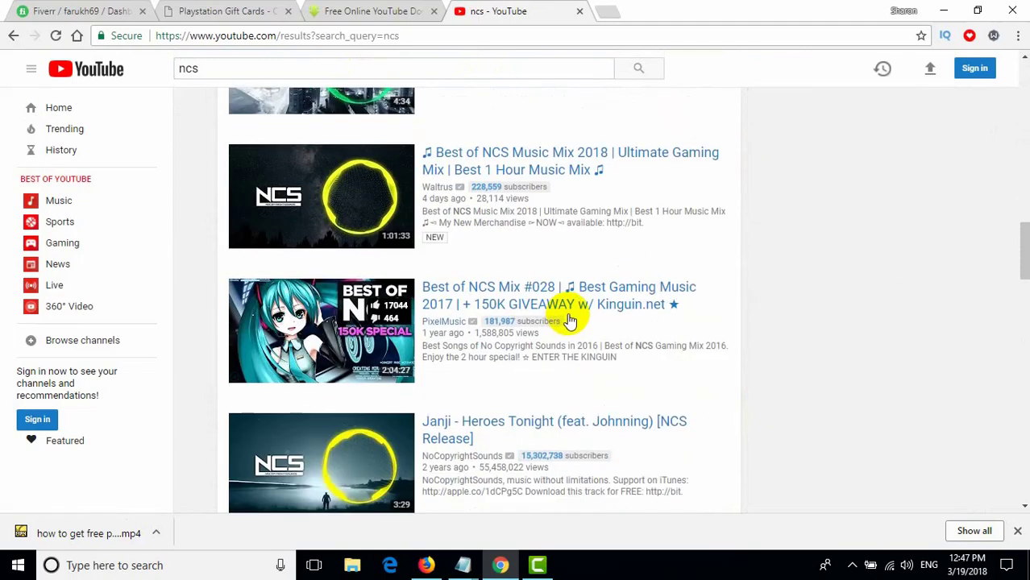
scroll(564, 316, "down", 1)
scroll(405, 289, "down", 3)
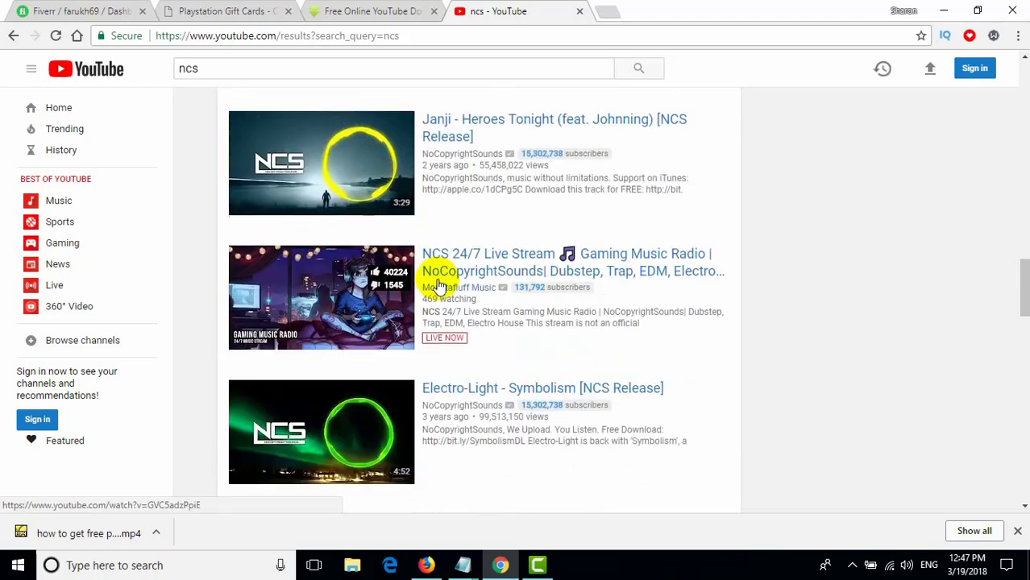
scroll(477, 358, "down", 3)
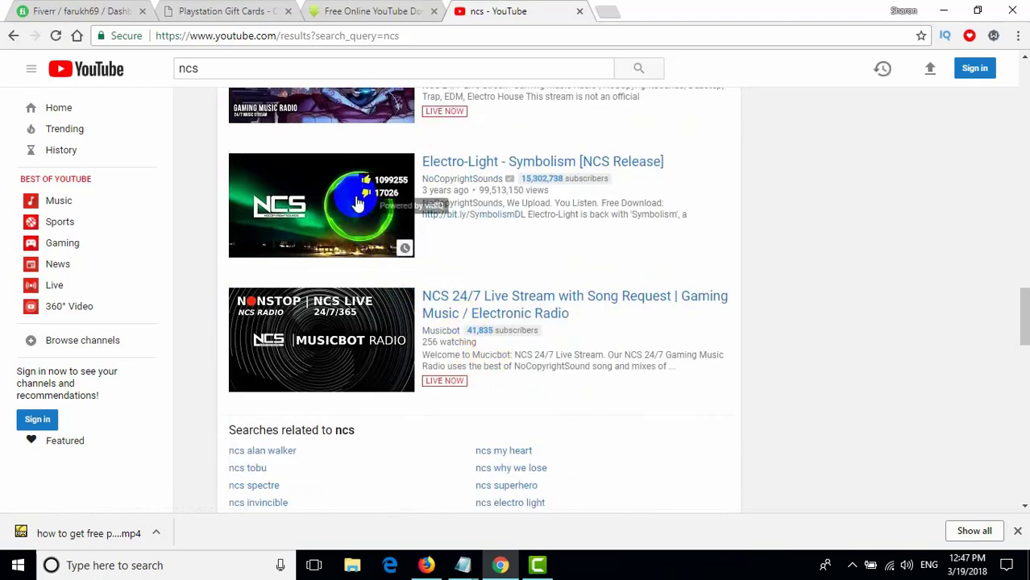
scroll(613, 284, "up", 1)
scroll(661, 282, "up", 2)
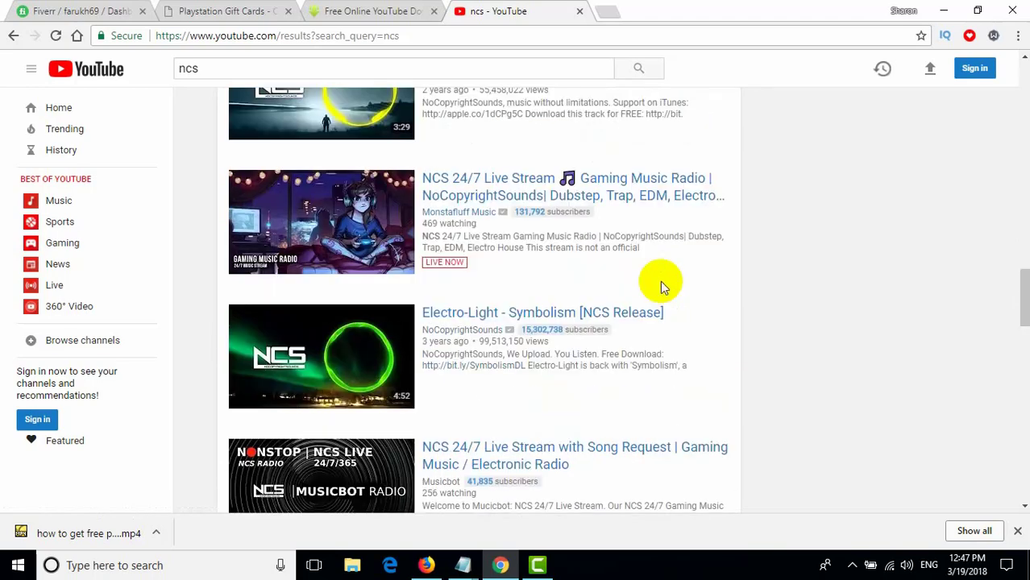
left_click_drag(1025, 288, 1021, 69)
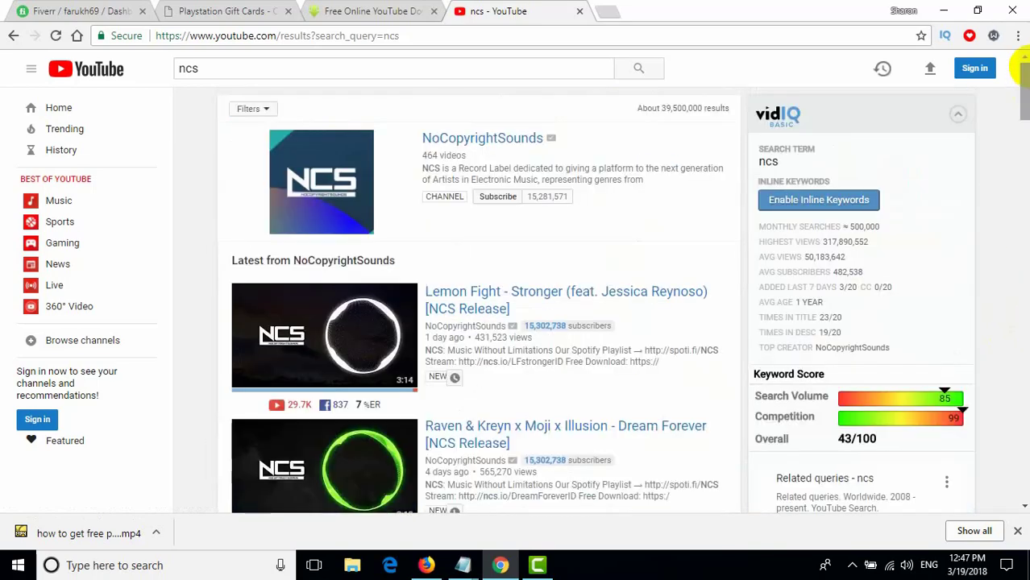
Filter the ncs results to uploads from this month and listen to Defqwop - Awakening [NCS Release] unmuted before returning to the results.
left_click(252, 108)
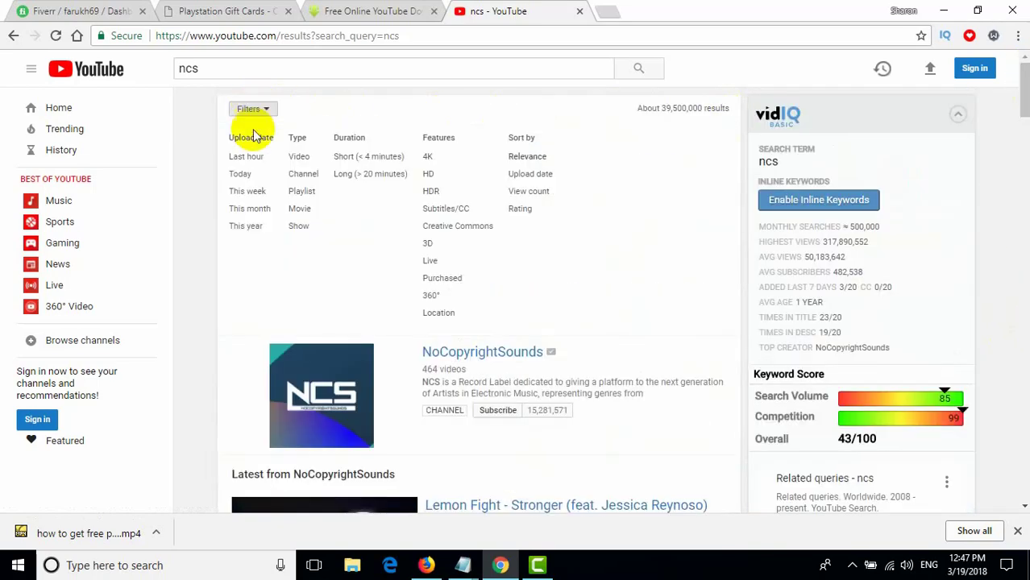
left_click(256, 211)
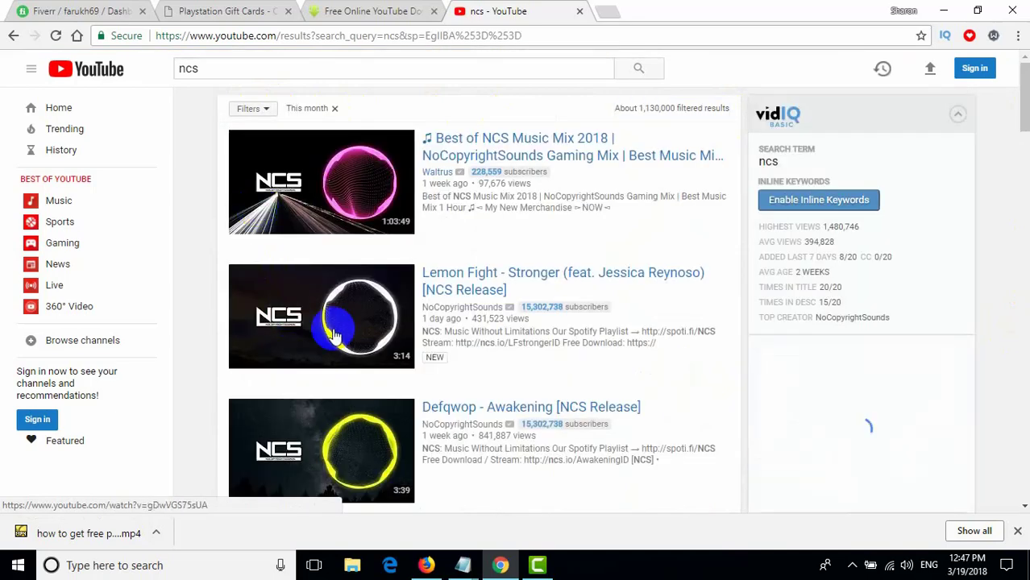
scroll(508, 399, "down", 3)
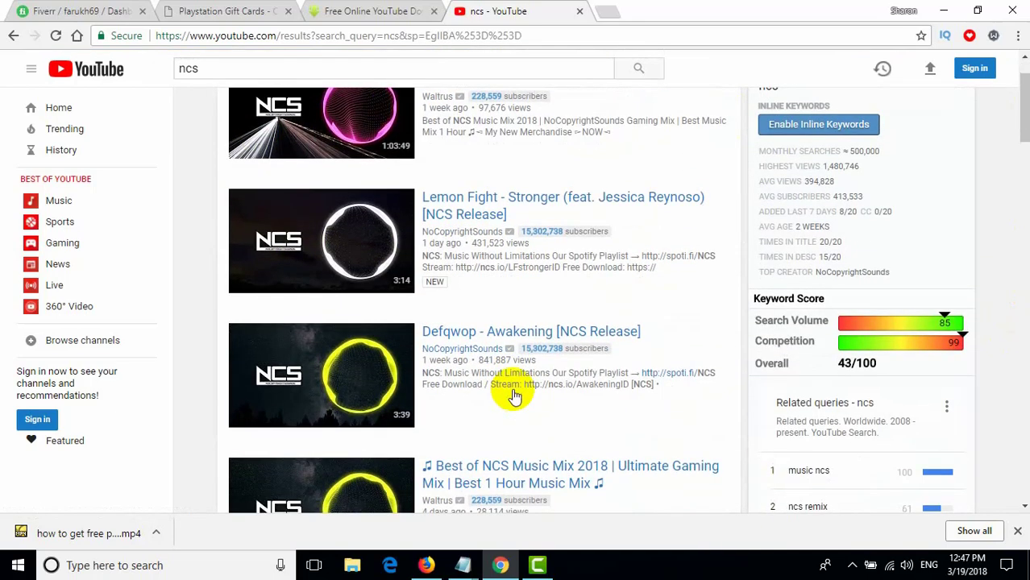
left_click(337, 211)
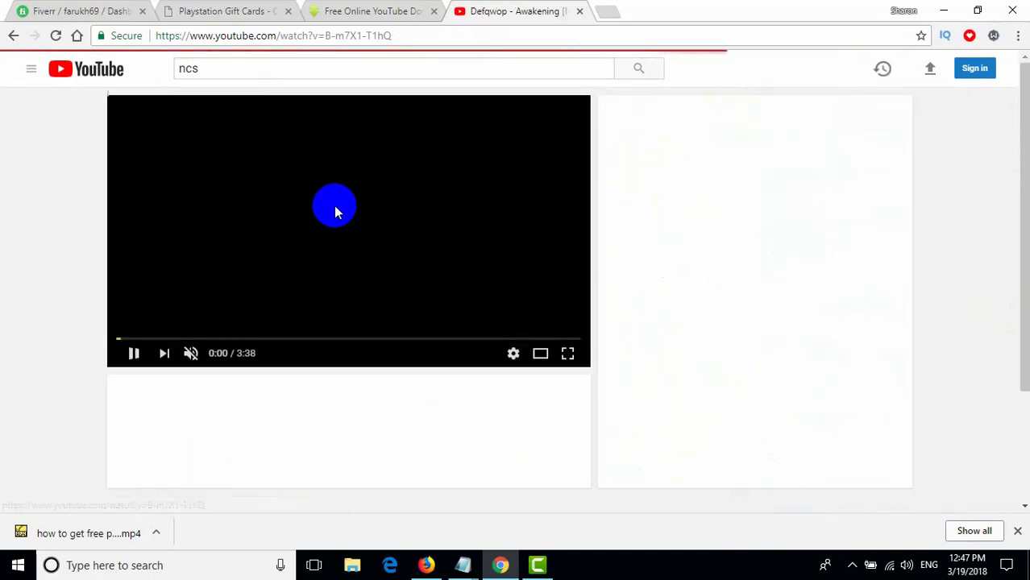
left_click(191, 354)
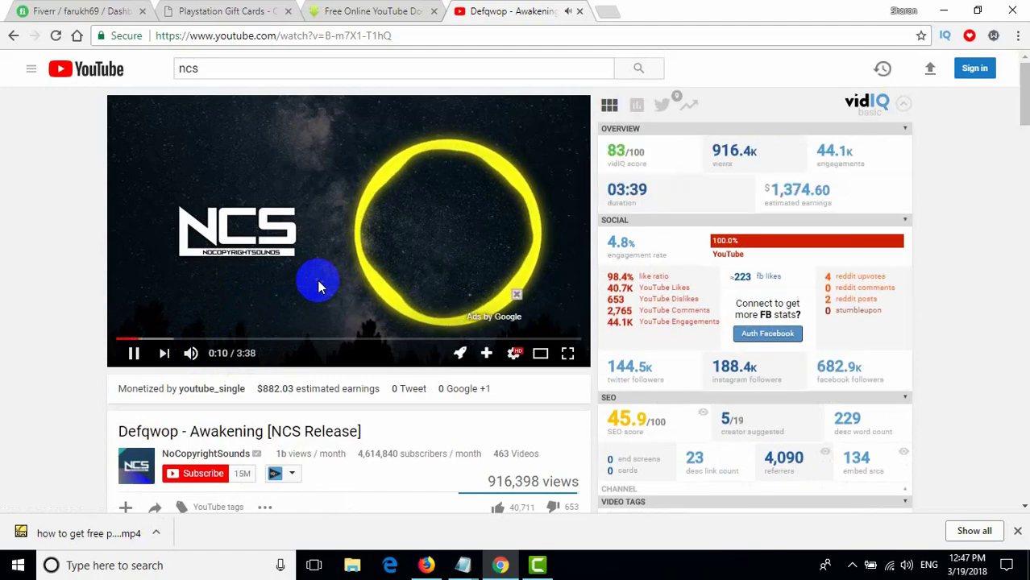
mouse_move(1022, 110)
left_mouse_down()
mouse_move(1020, 152)
mouse_move(1021, 103)
left_mouse_up()
left_click(12, 36)
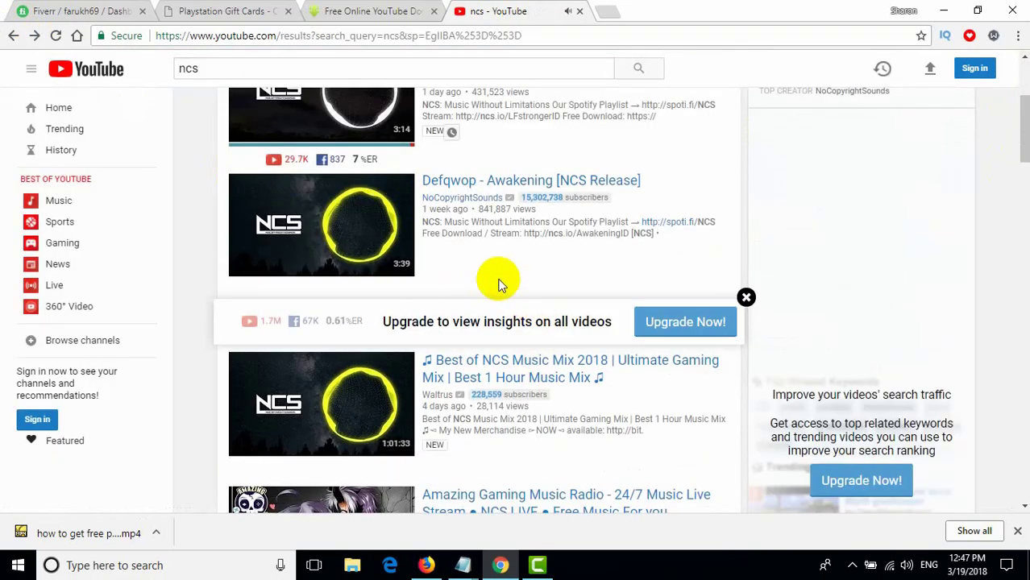
Open Raven & Kreyn x Moji x Illusion - Dream Forever [NCS Release] from the results, listen to its opening and pause it.
scroll(500, 282, "down", 5)
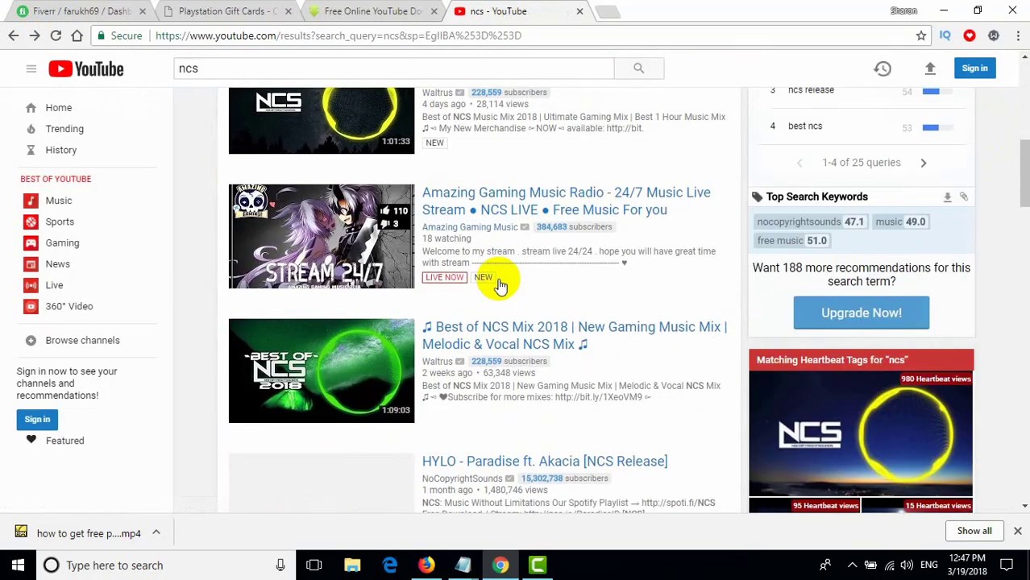
scroll(530, 298, "down", 2)
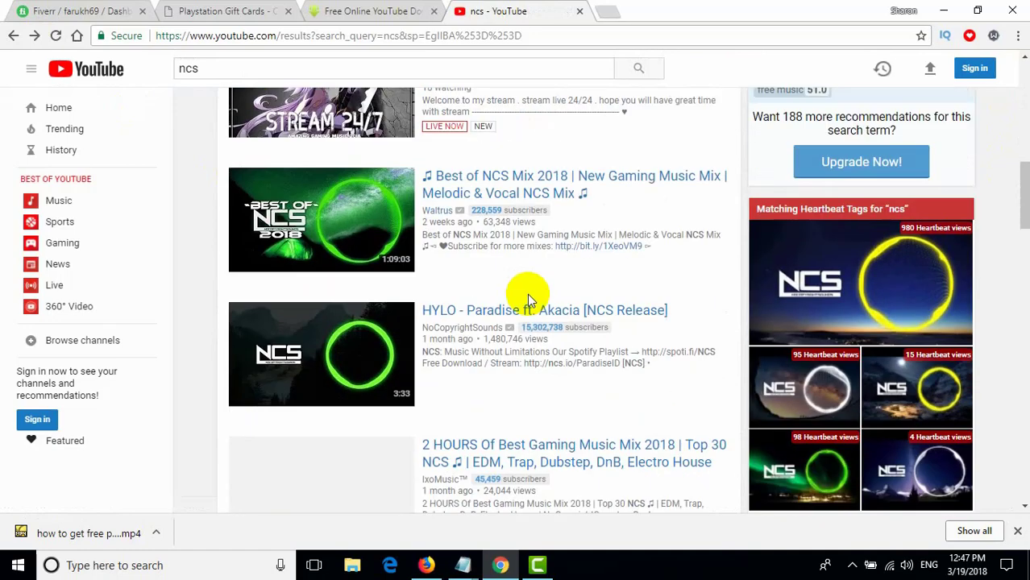
scroll(530, 298, "down", 2)
scroll(542, 348, "down", 2)
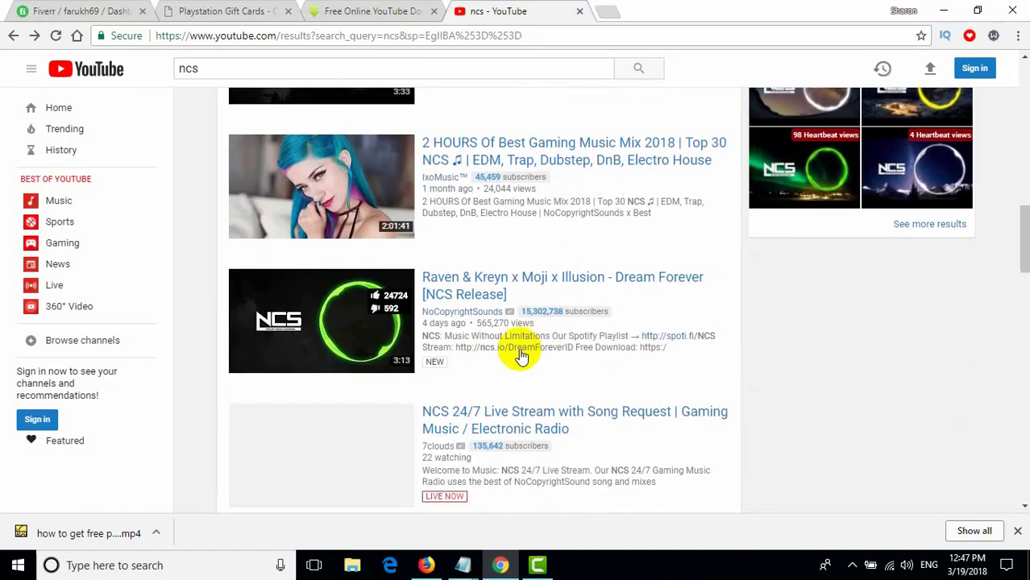
left_click(309, 308)
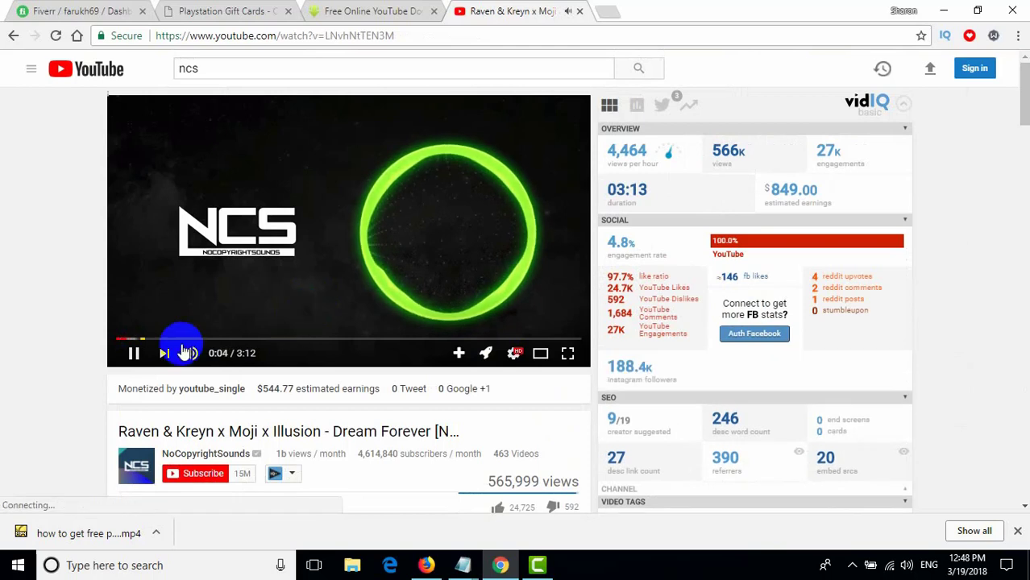
left_click(147, 340)
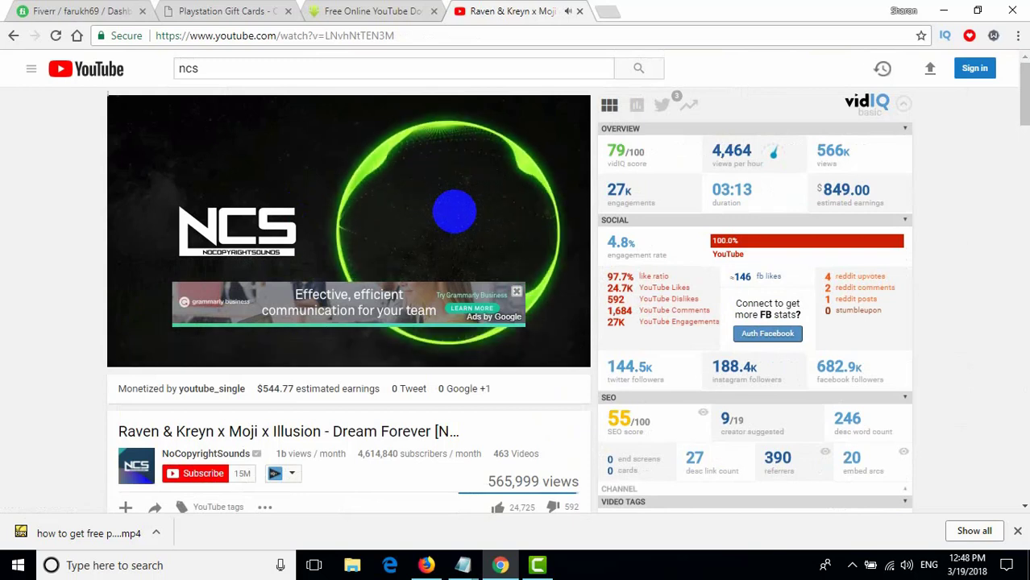
left_click(134, 352)
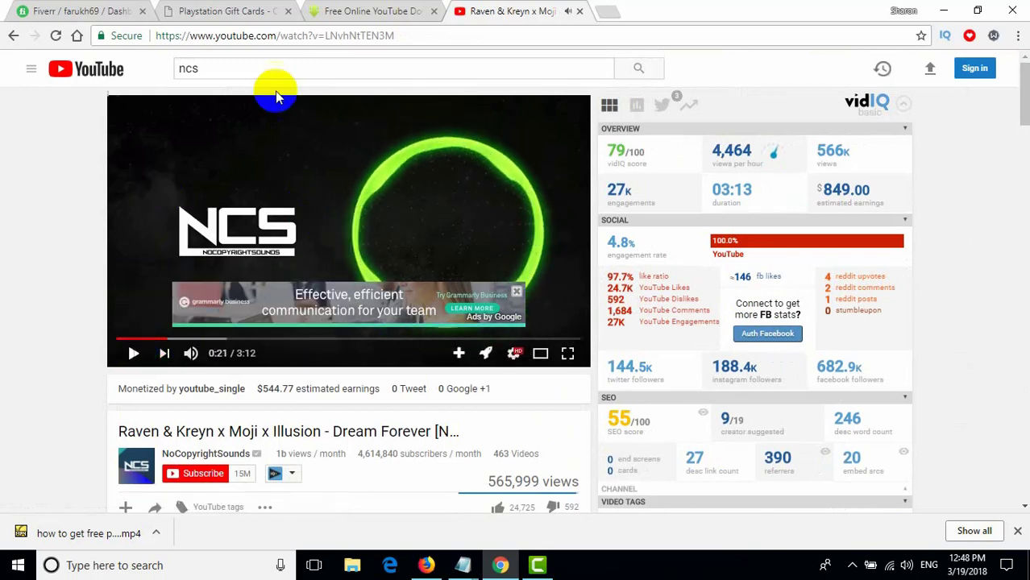
Copy the Dream Forever video URL, find ytmp3.cc through Google in a new tab and convert the video to mp3 there.
left_click_drag(396, 35, 154, 39)
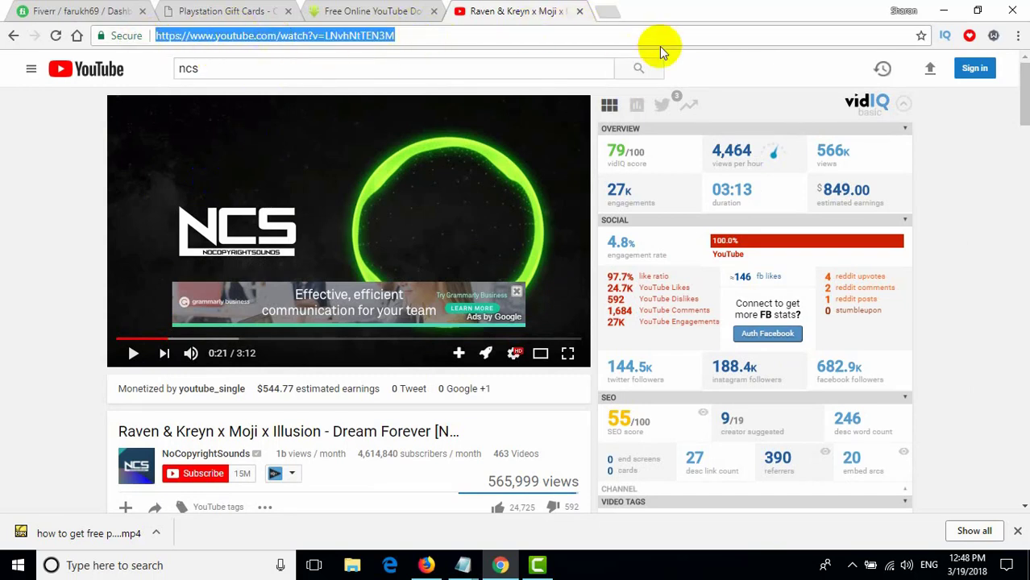
left_click(609, 11)
type("ytmp3")
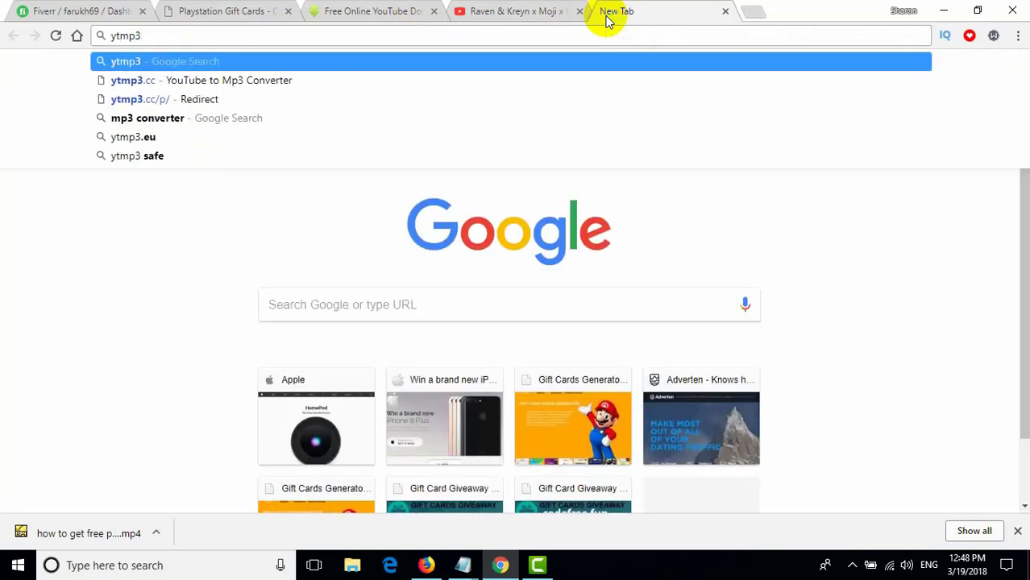
key("Return")
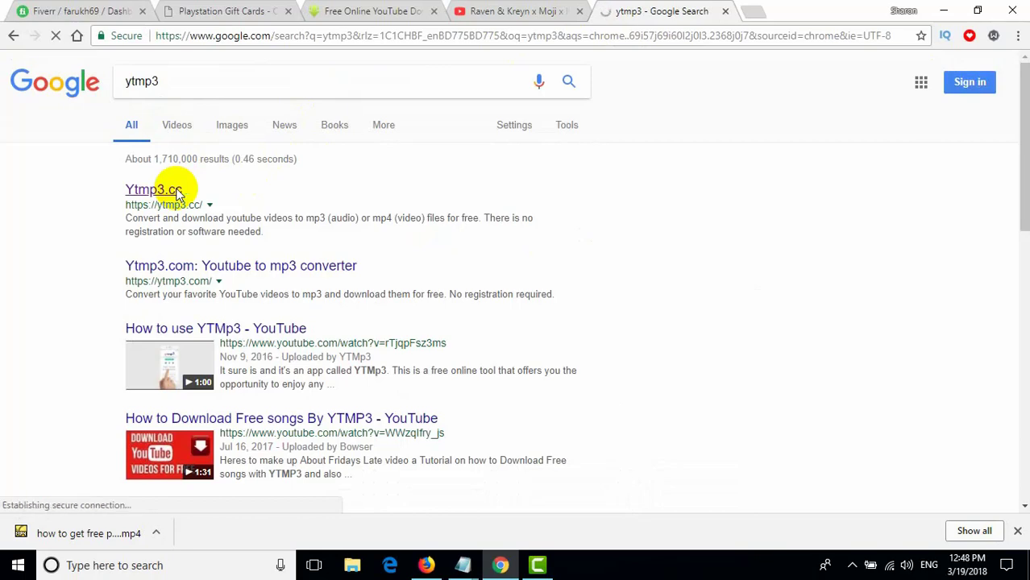
left_click(388, 229)
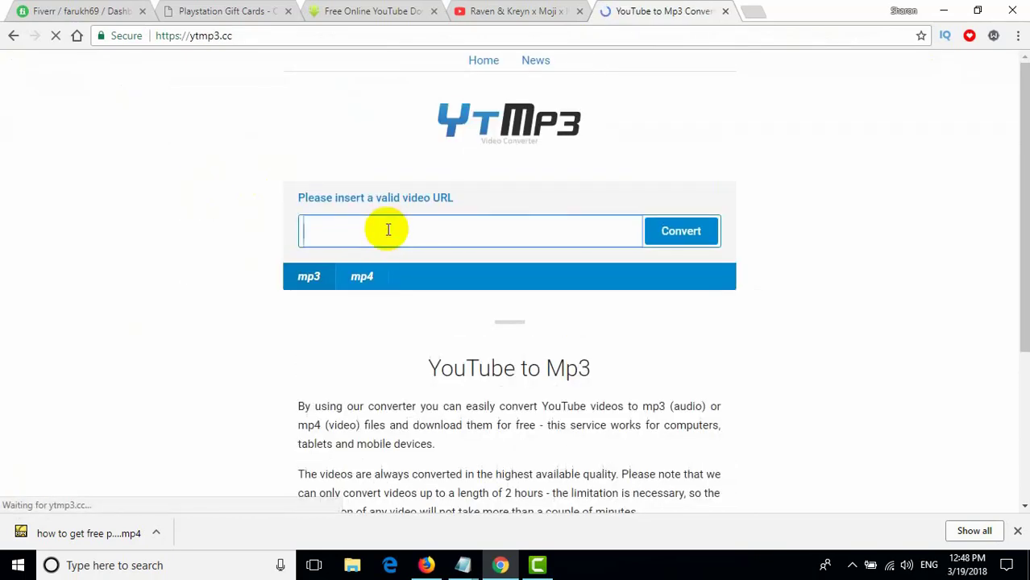
left_click(681, 234)
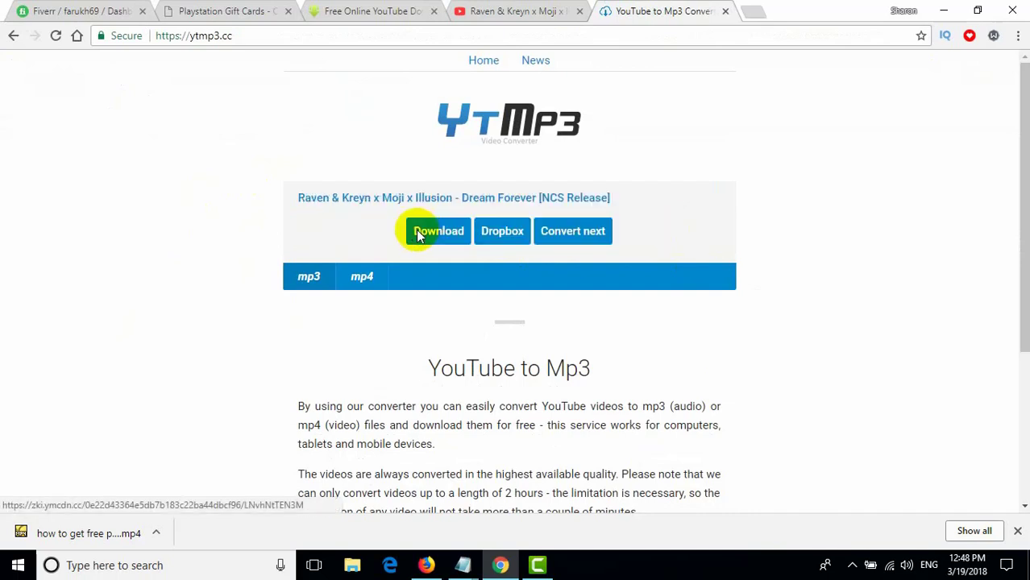
Download the converted Dream Forever MP3 and show it in its folder.
left_click(419, 234)
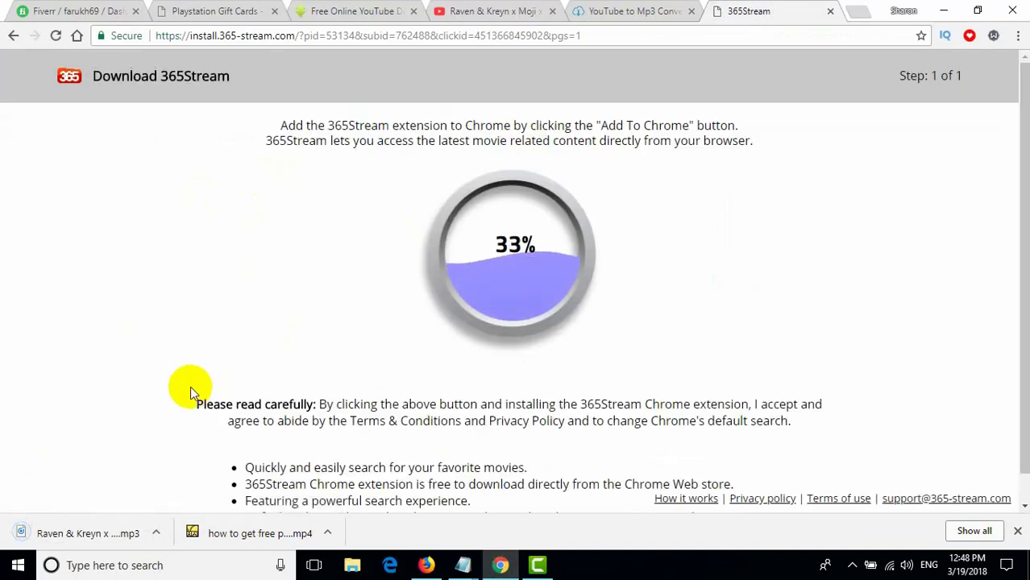
left_click(157, 539)
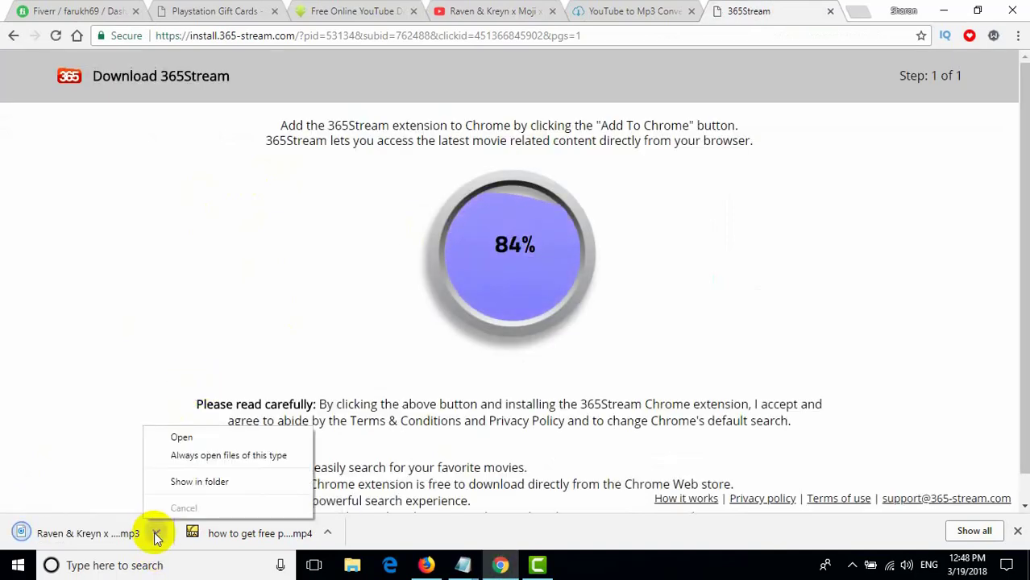
left_click(206, 482)
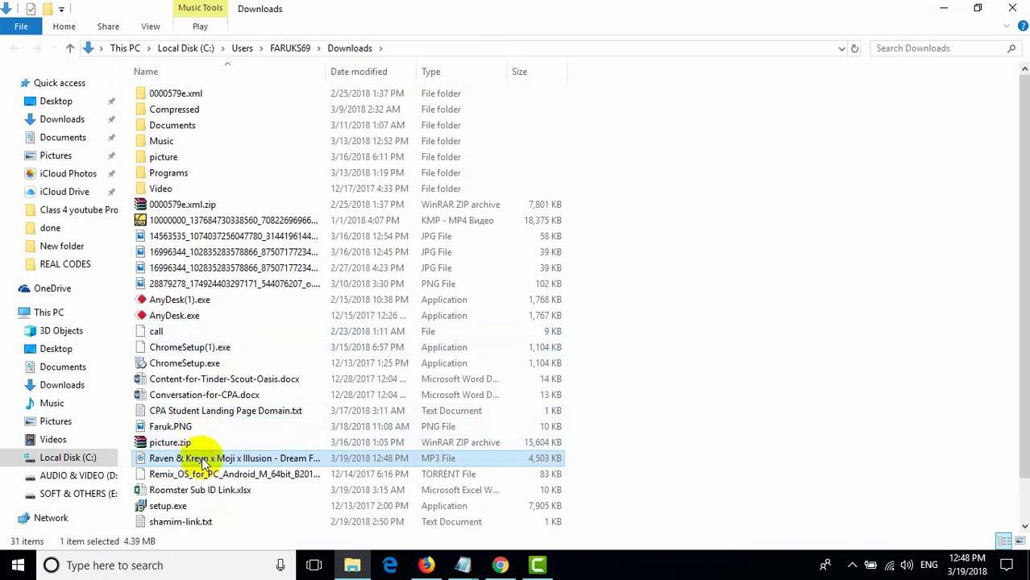
Put the downloaded Dream Forever MP3 from the Downloads folder onto the desktop, closing the folder window and minimizing the browser.
right_click(202, 458)
left_click(235, 352)
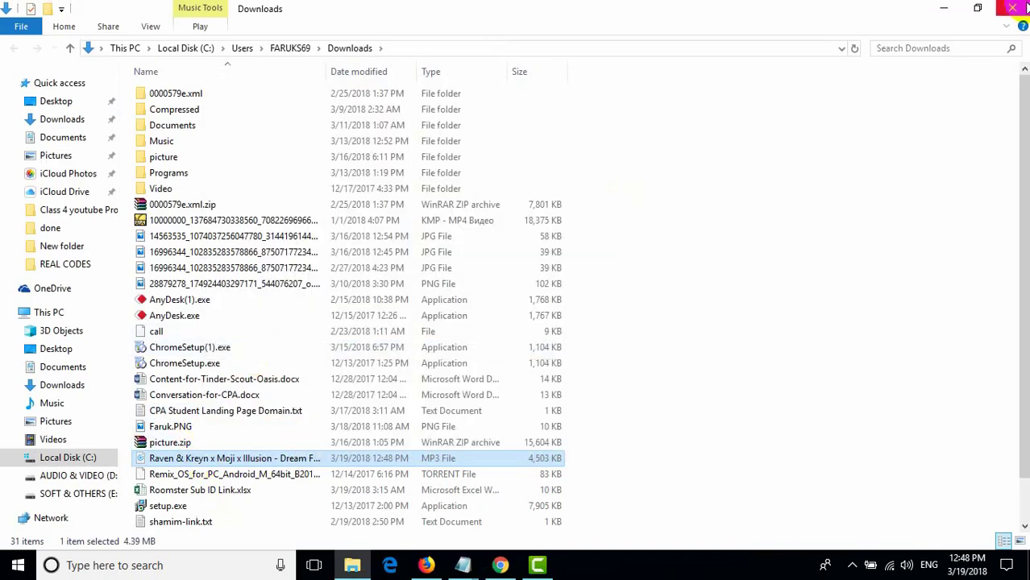
left_click(1009, 10)
left_click(954, 8)
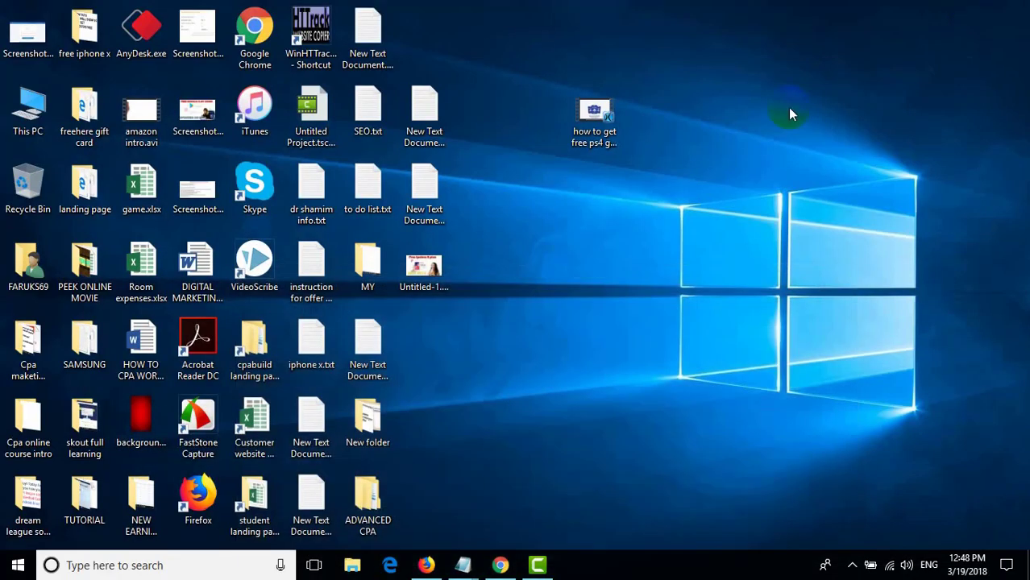
right_click(697, 183)
left_click(746, 244)
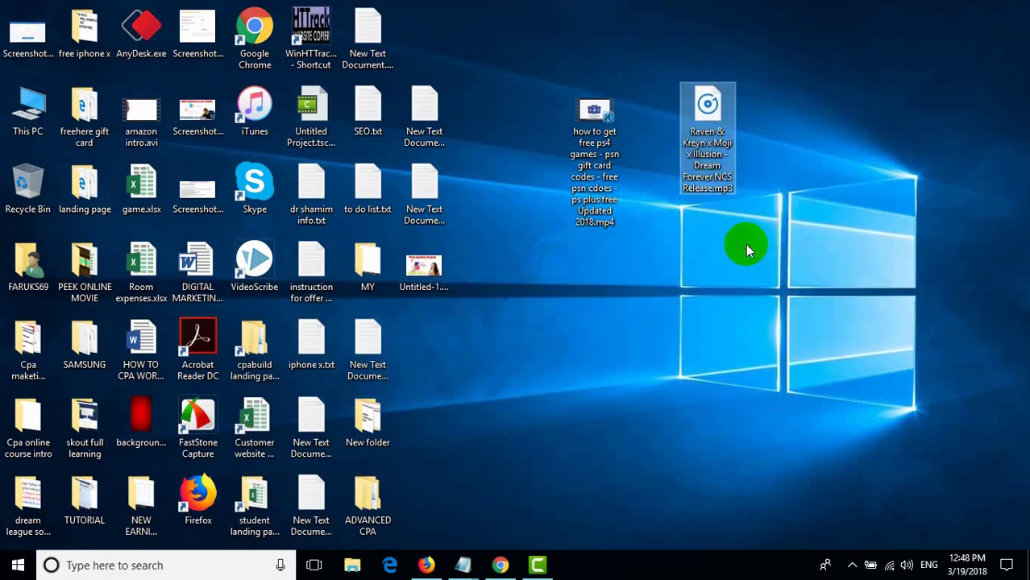
left_click(746, 244)
Switch to Camtasia and import Raven & Kreyn x Moji x Illusion - Dream Forever NCS Release.mp3 from the desktop into the media bin.
left_click(542, 565)
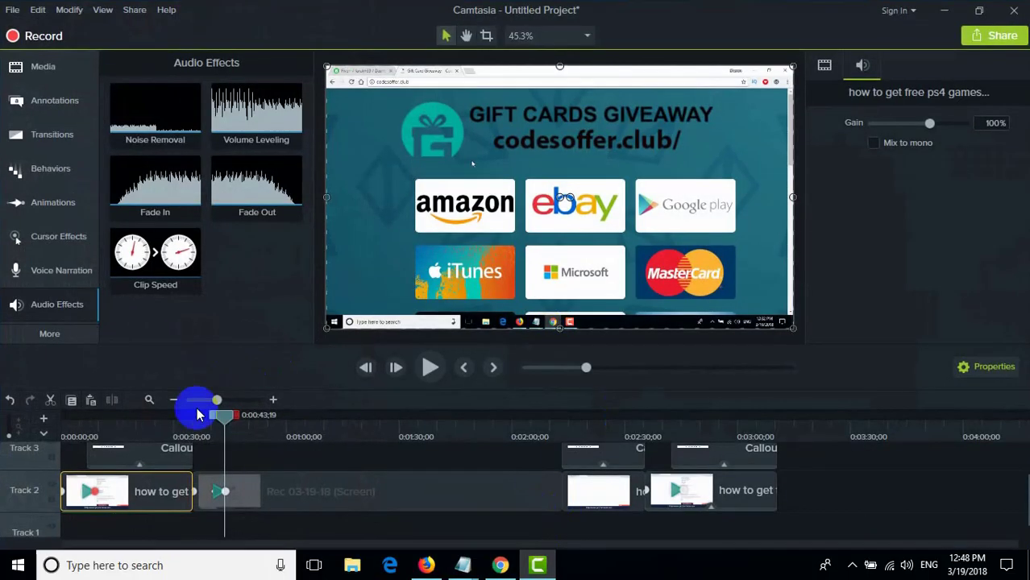
left_click(64, 71)
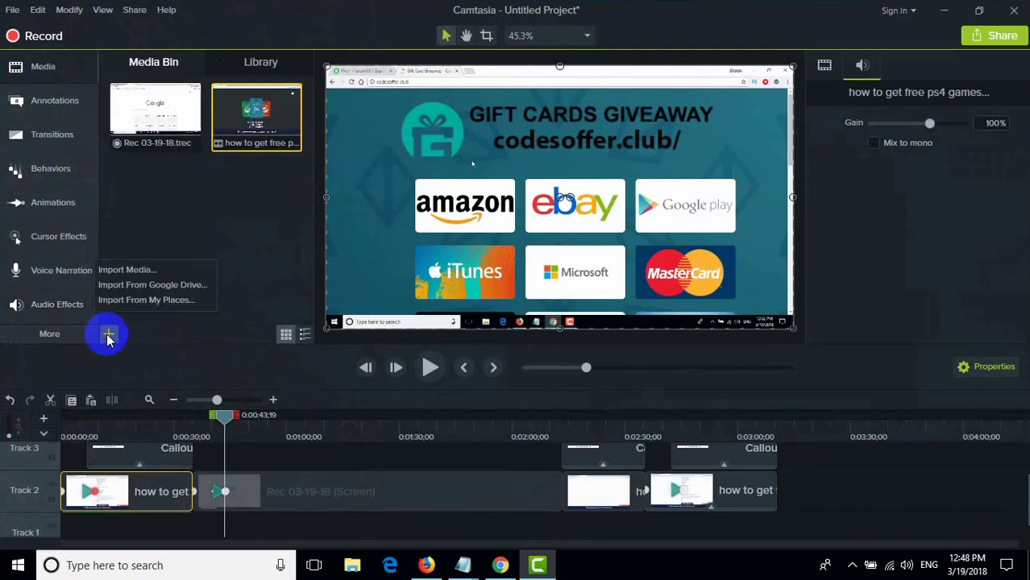
left_click(139, 273)
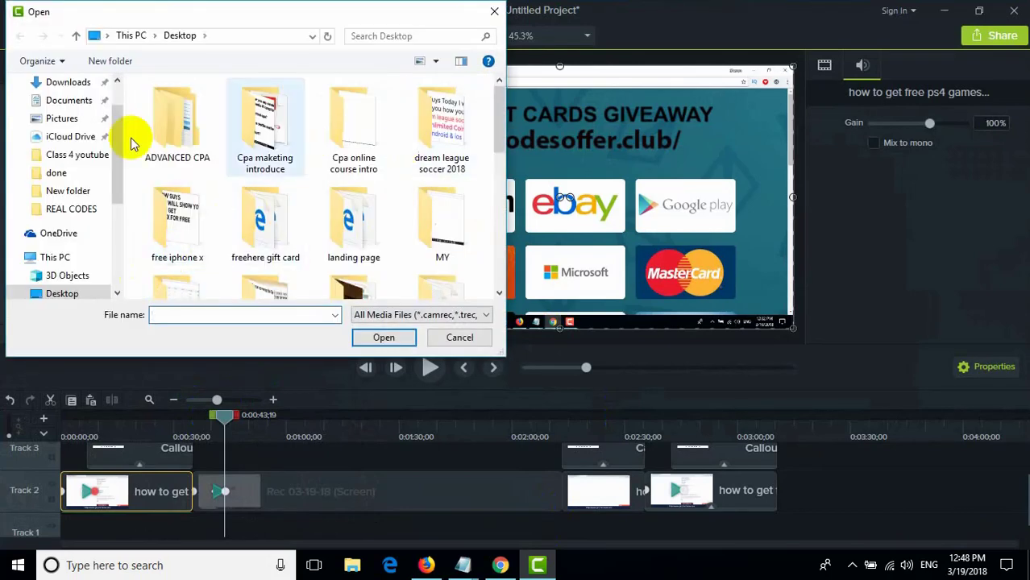
left_click_drag(114, 143, 108, 115)
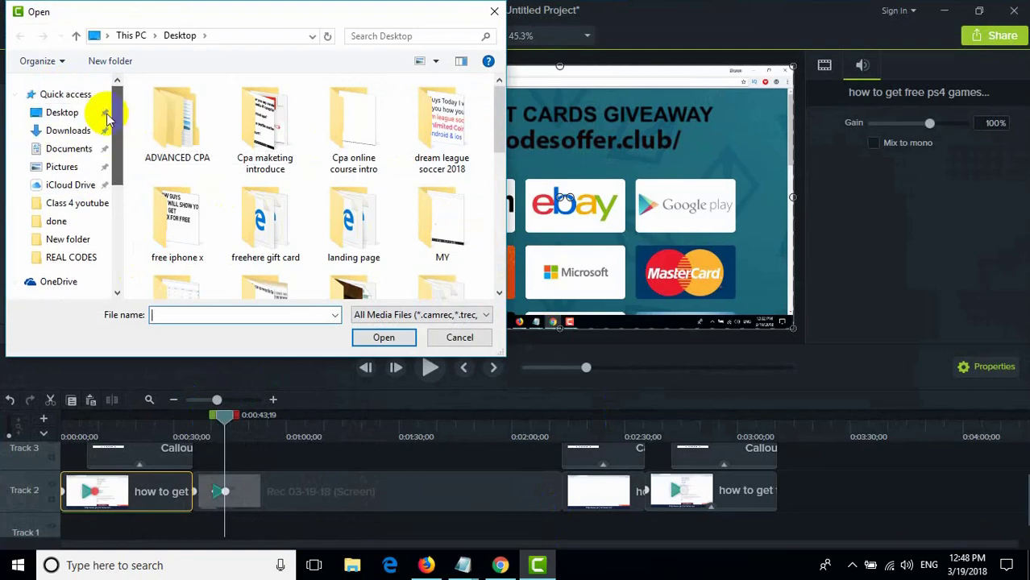
left_click(64, 112)
left_click_drag(497, 119, 492, 229)
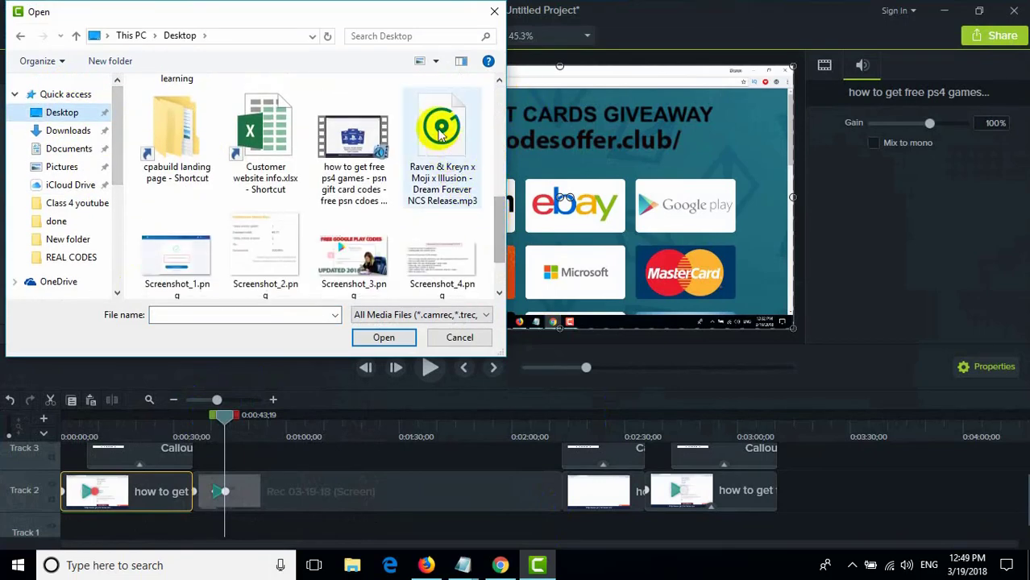
left_click(442, 153)
left_click(384, 338)
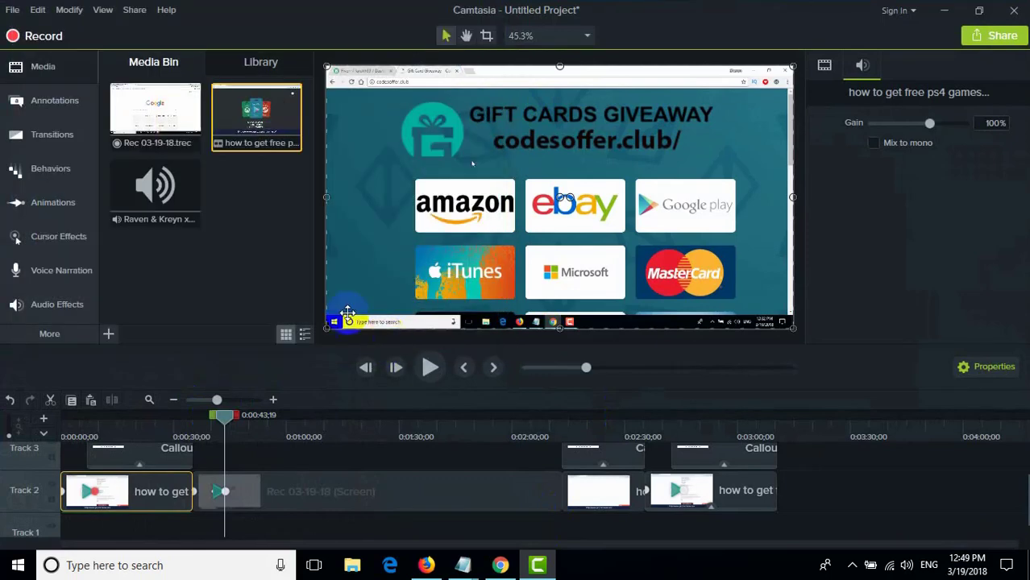
Place the Raven & Kreyn Dream Forever music at the start of Track 1 and move the playhead to the video's end at 0:03:10;24.
left_click(145, 187)
left_click_drag(234, 291, 45, 494)
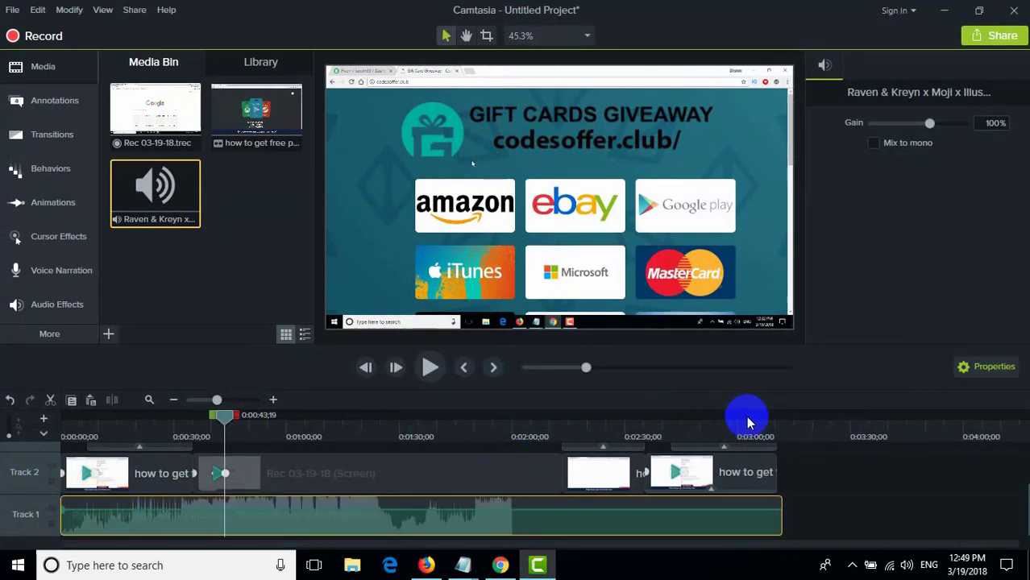
left_click(780, 435)
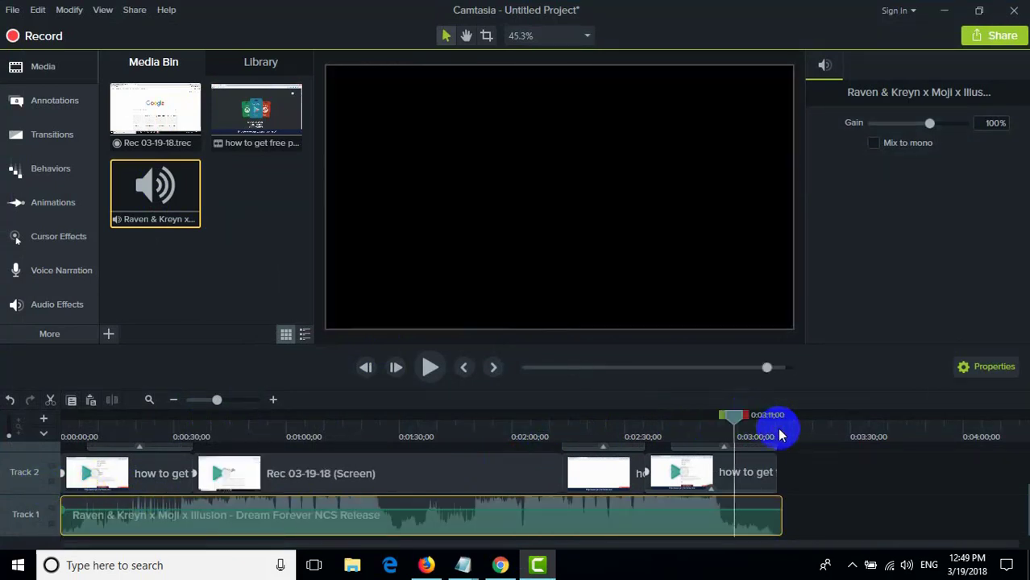
left_click_drag(778, 423, 781, 425)
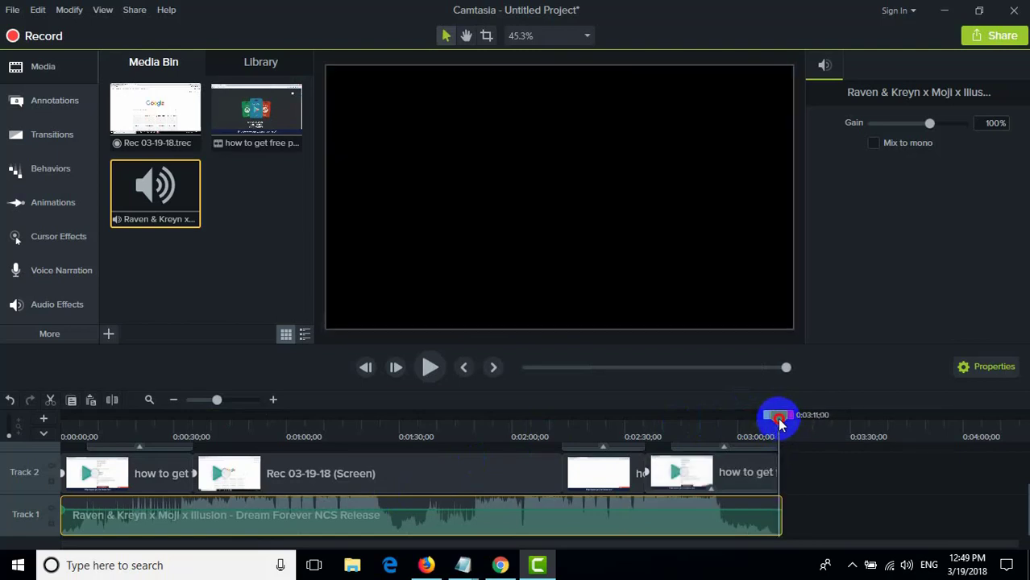
Try splitting the Track 1 music at the playhead and deleting the leftover piece, and undo both edits.
left_click(800, 520)
left_click(759, 520)
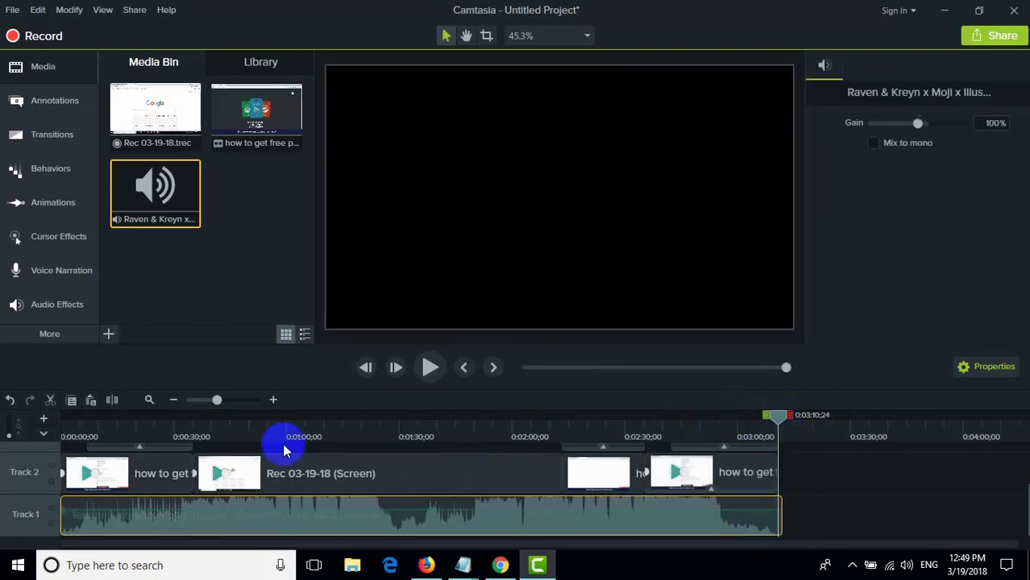
left_click(113, 408)
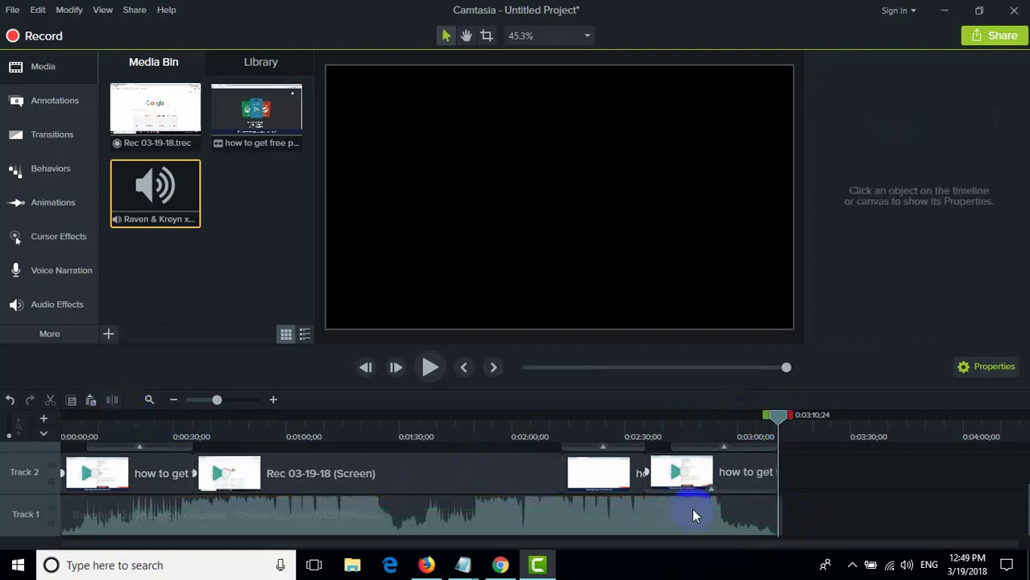
left_click(781, 514)
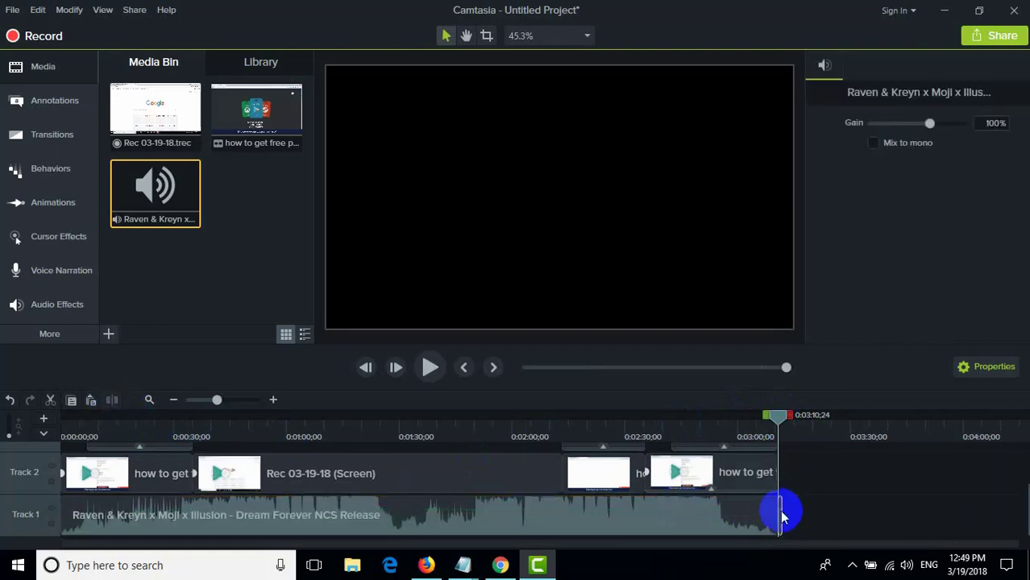
left_click(781, 514)
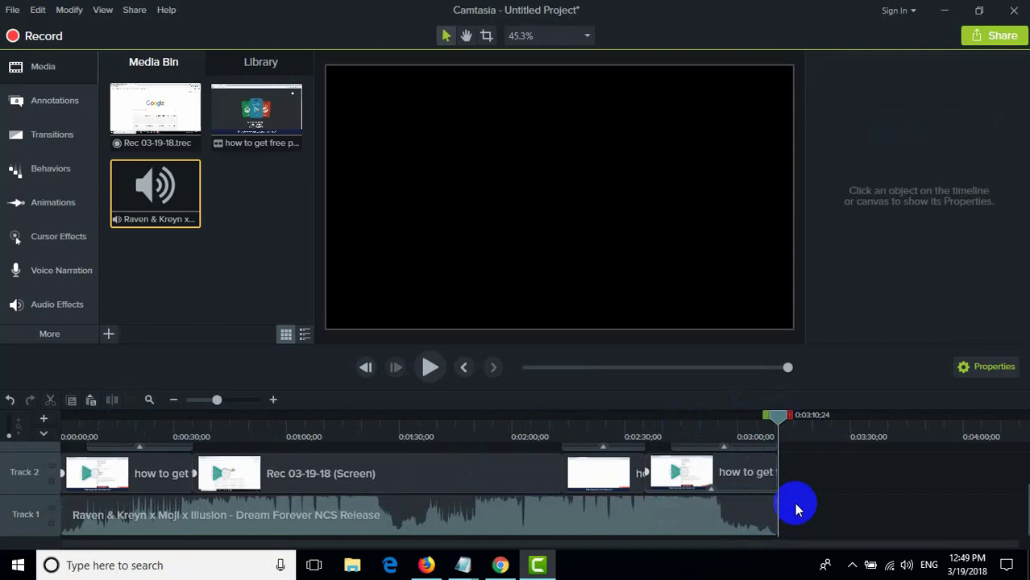
left_click(781, 515)
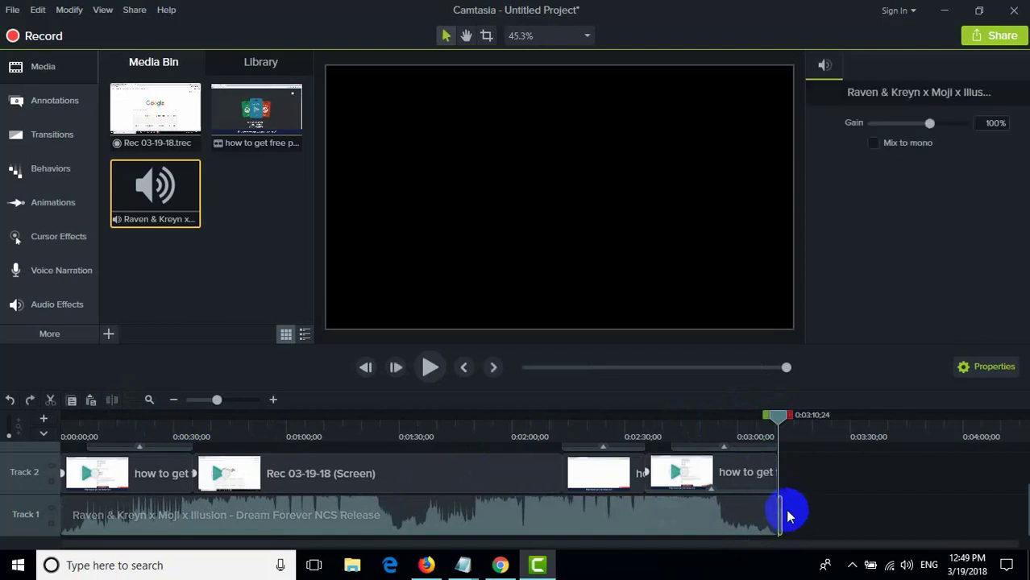
left_click_drag(791, 512, 797, 508)
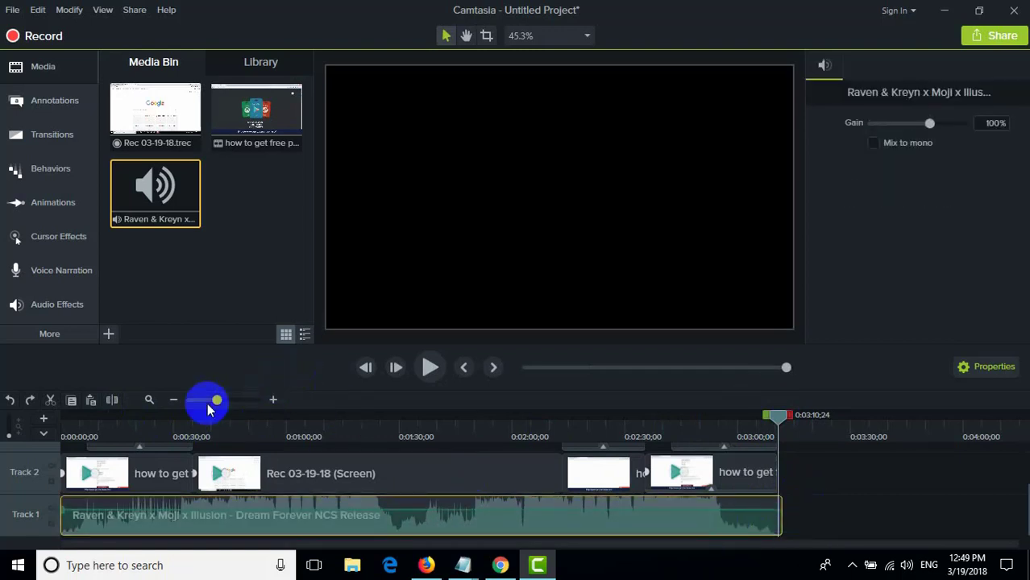
Split the Track 1 music at 0:03:10;24 and delete the short leftover beyond the end of the video.
left_click(791, 524)
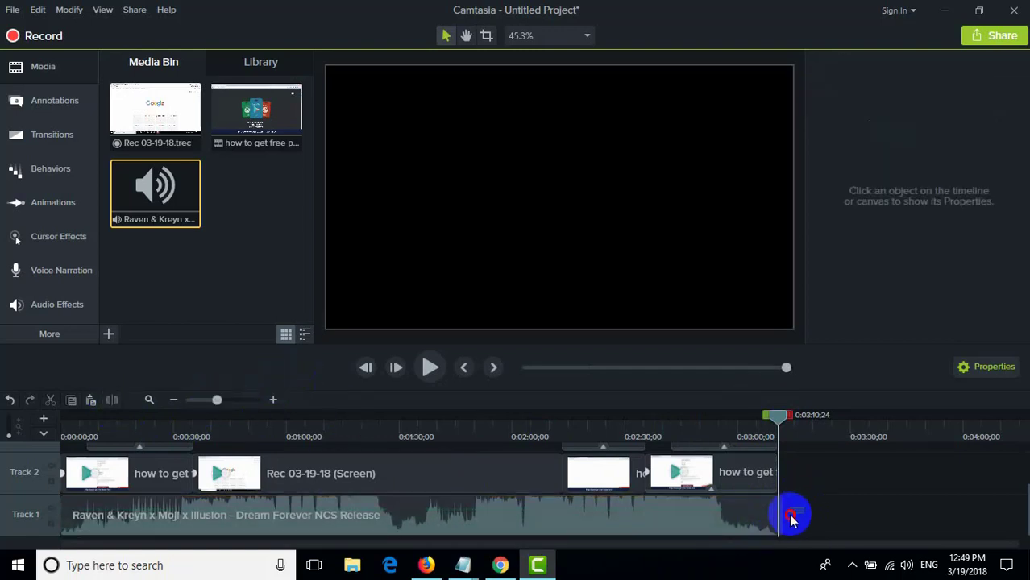
left_click(779, 524)
left_click(800, 520)
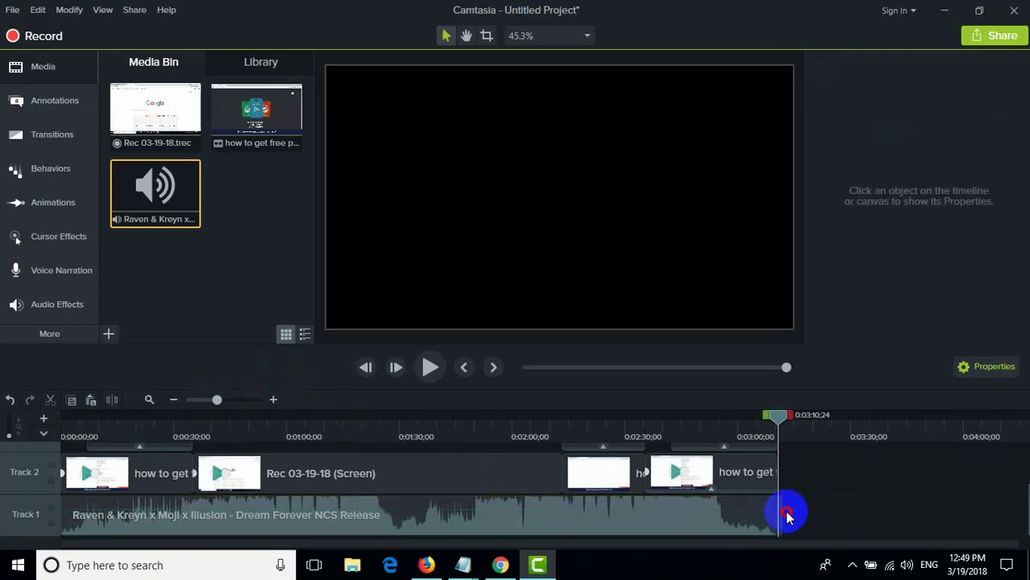
left_click(778, 520)
left_click(784, 520)
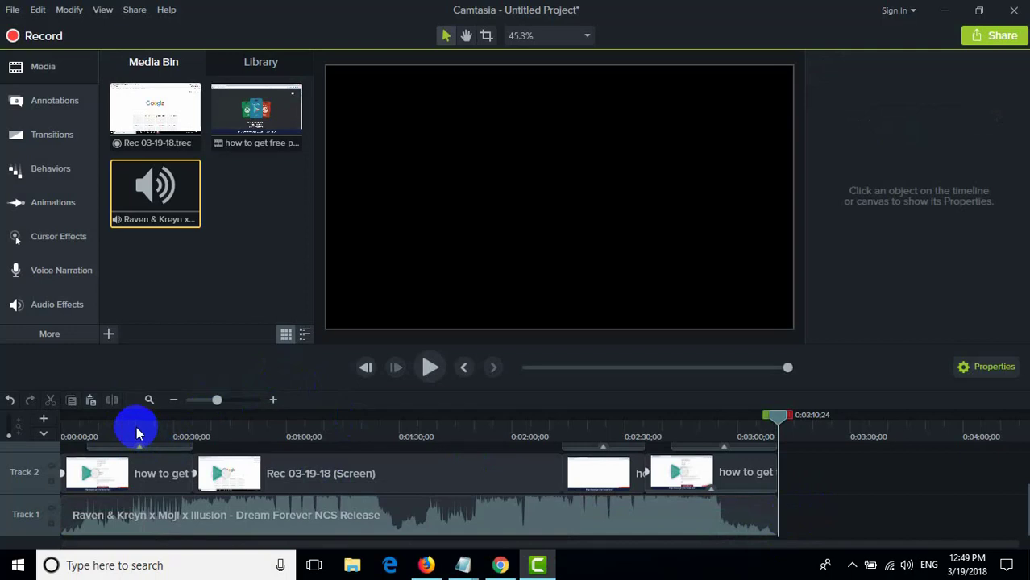
left_click(161, 189)
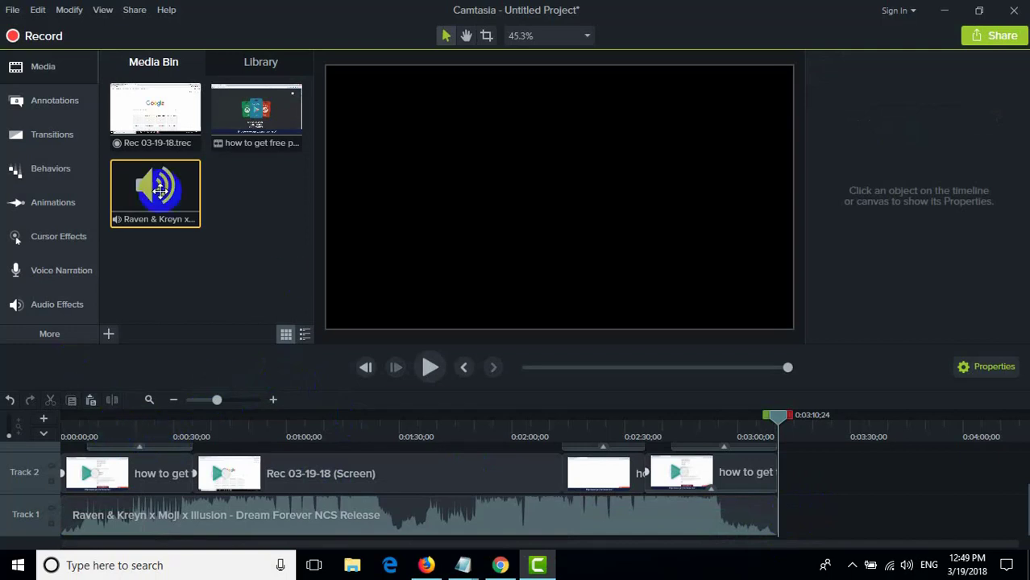
Start producing the project to a local file, dismissing the activation warning and choosing the MP4 with Smart Player (up to 1080p) preset.
left_click(134, 11)
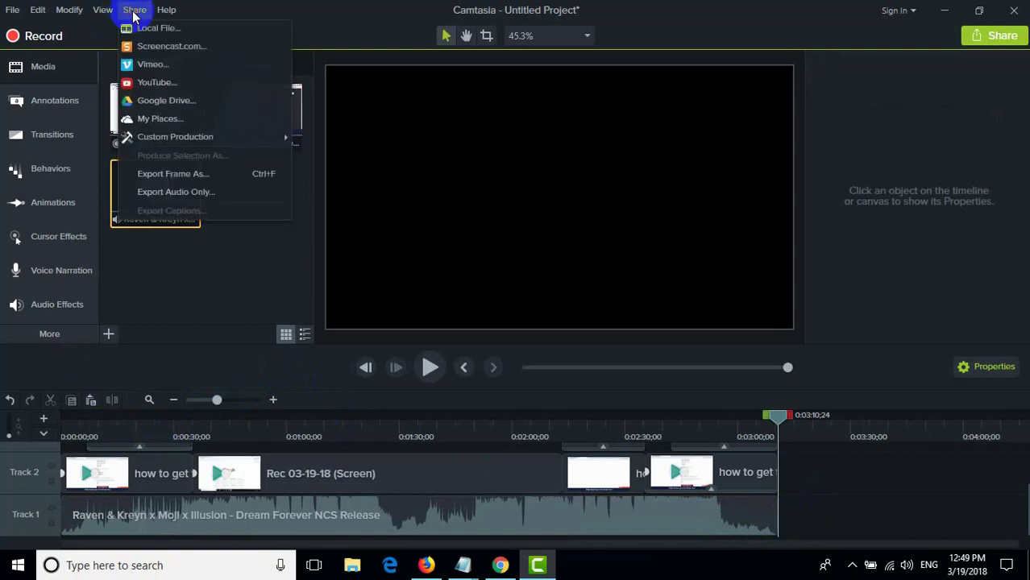
left_click(146, 30)
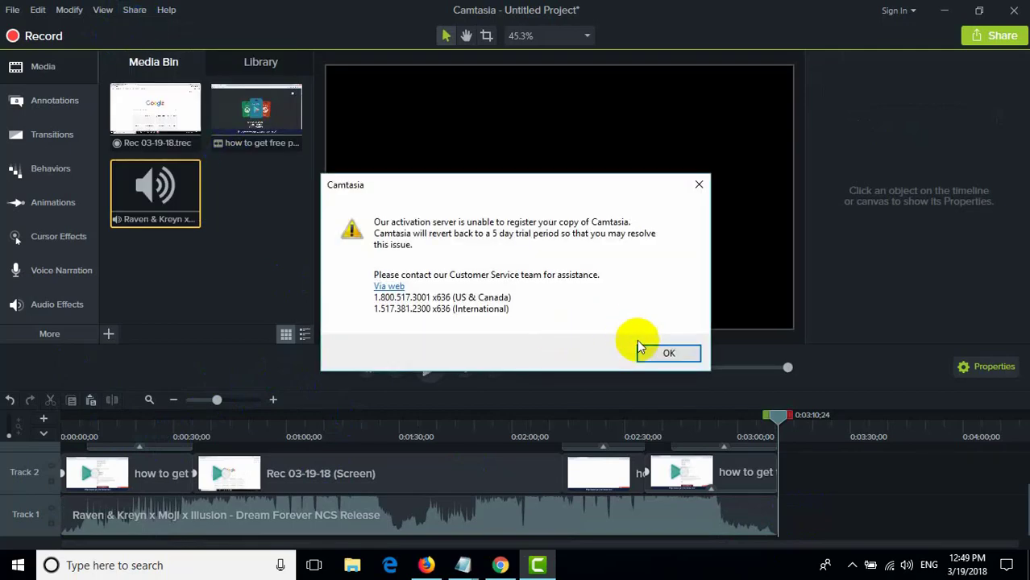
left_click(650, 352)
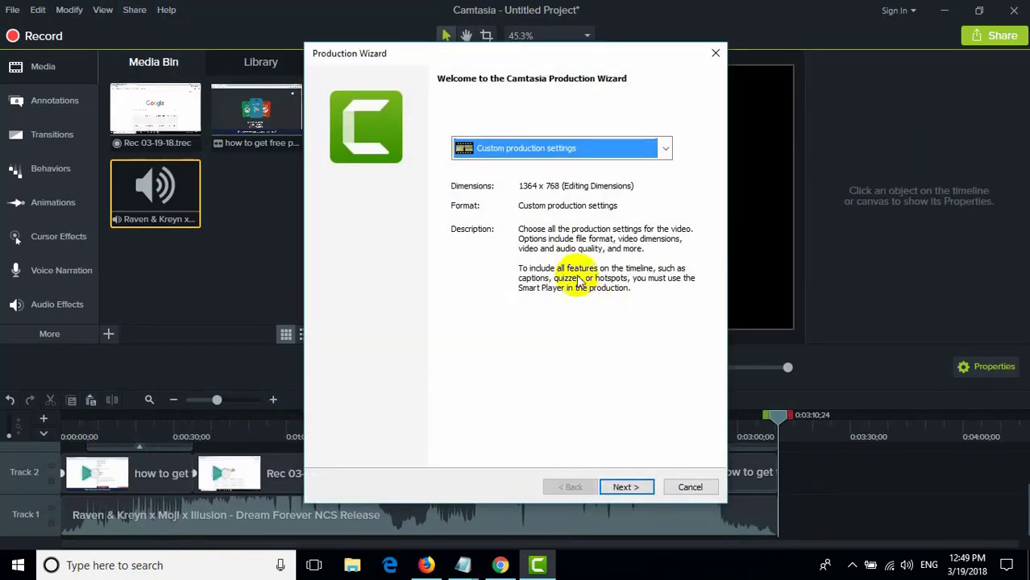
left_click(553, 145)
left_click(553, 424)
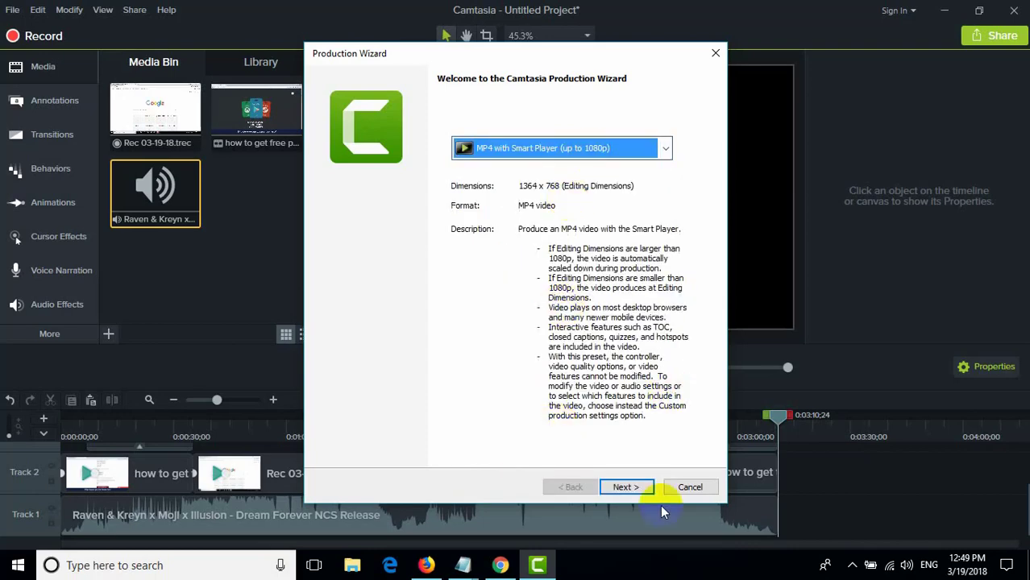
left_click(641, 487)
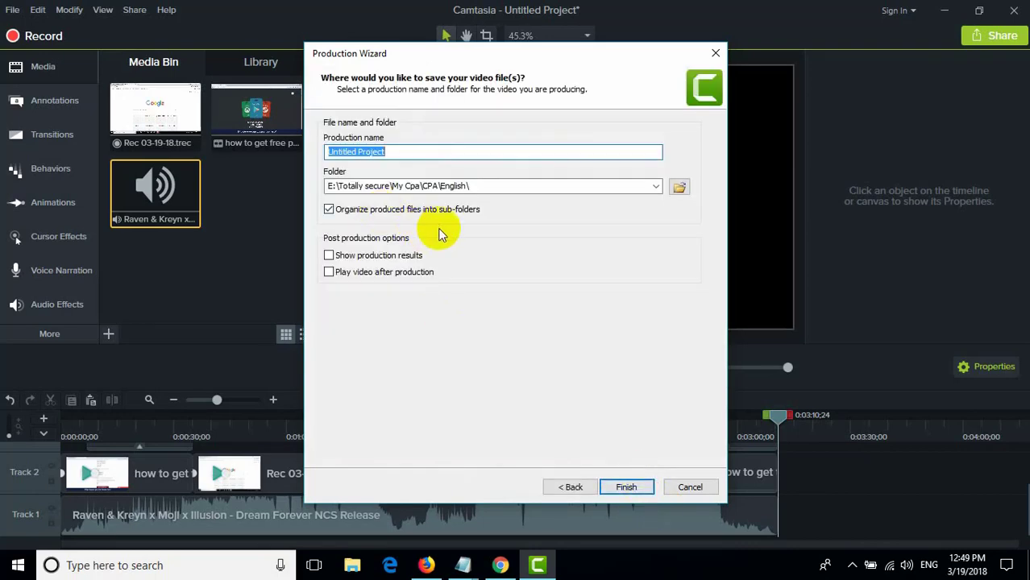
Name the production "free ps4 gift codes", set the Desktop as its save folder and start rendering.
type("fi")
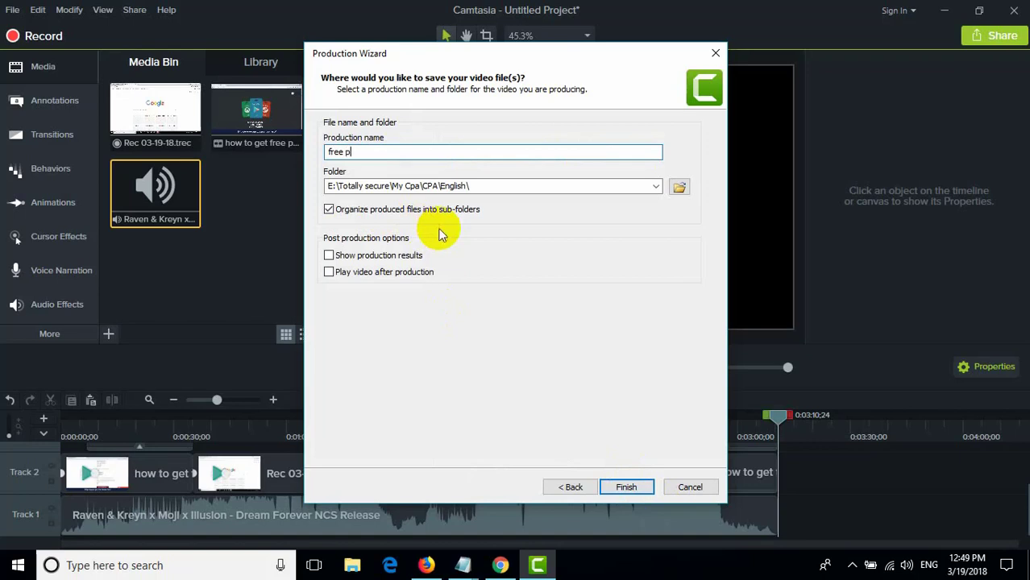
type("ee ps4 gift codes")
left_click(680, 188)
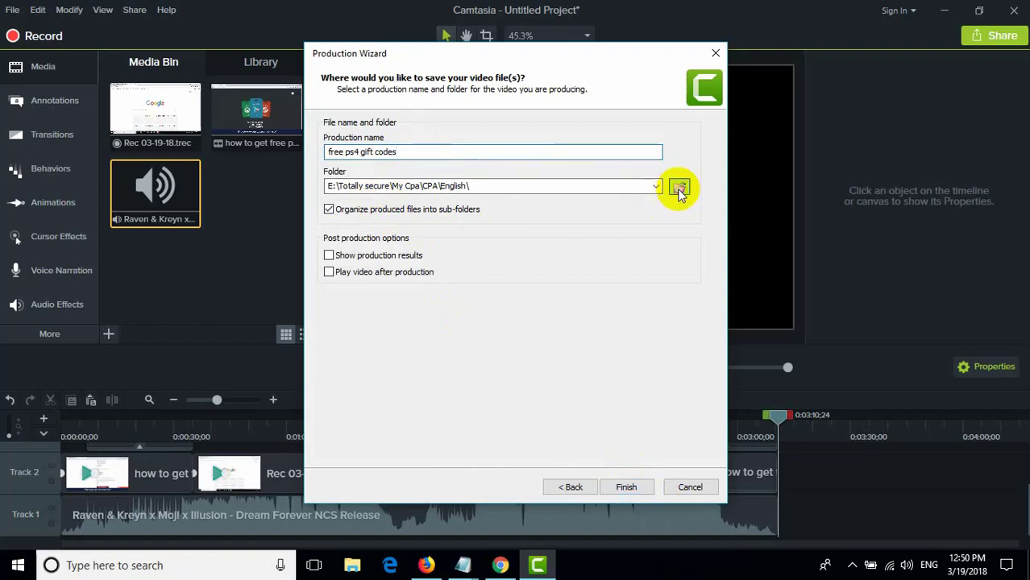
left_click(376, 166)
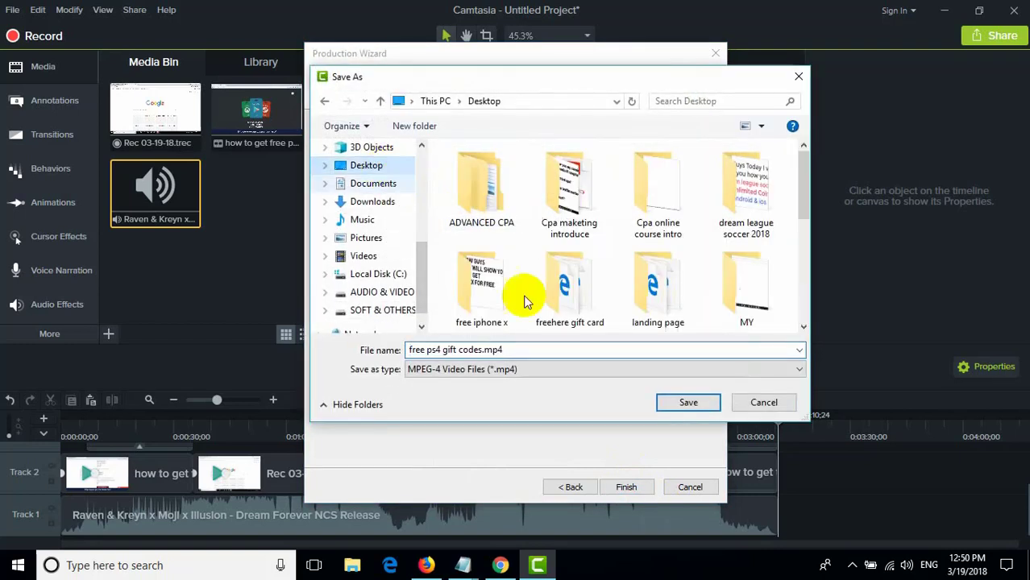
left_click(688, 403)
left_click(626, 487)
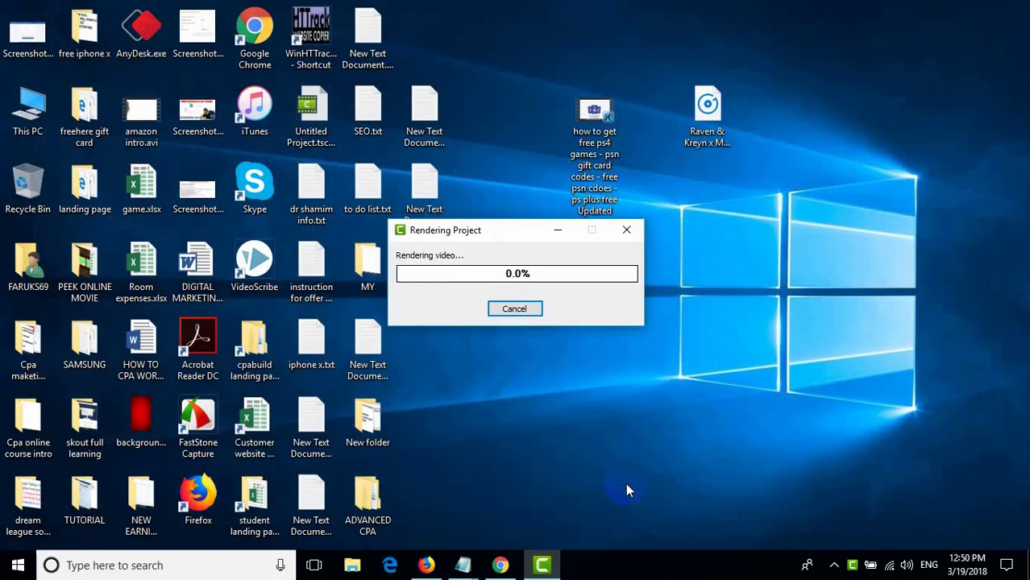